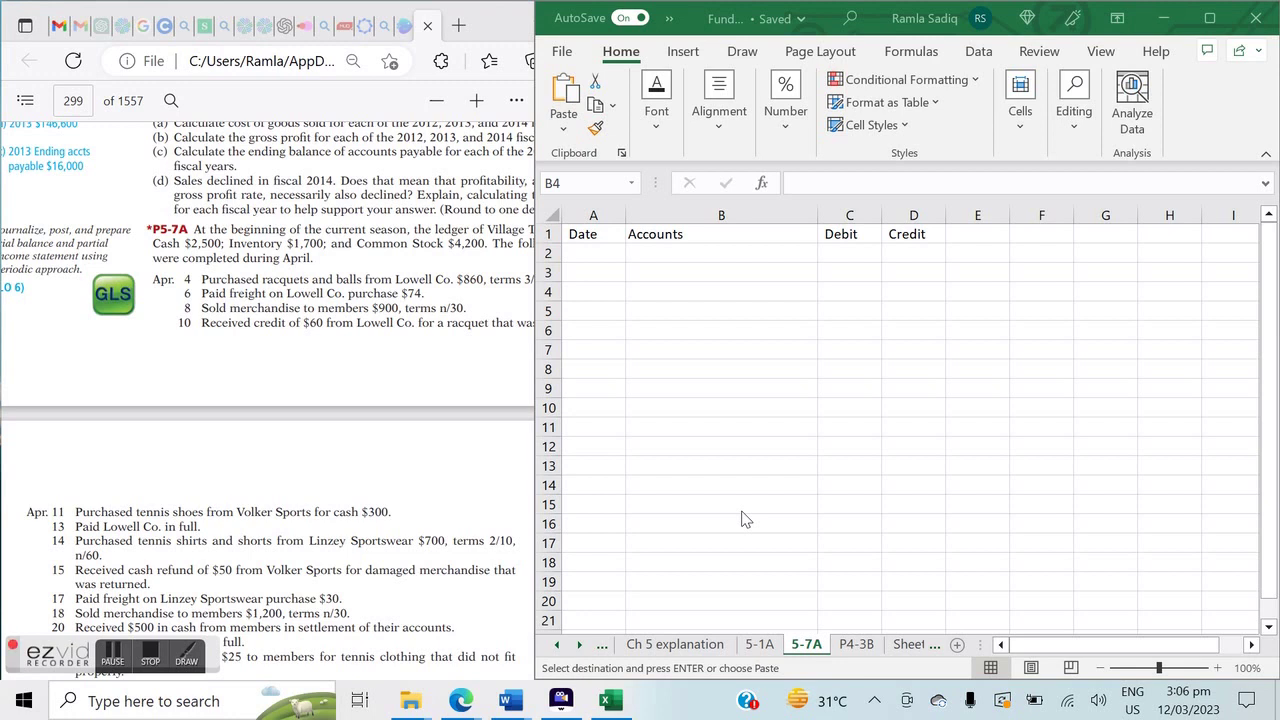
Read problem P5-7A and its list of April transactions in the textbook PDF in the browser.
drag(299, 308, 277, 245)
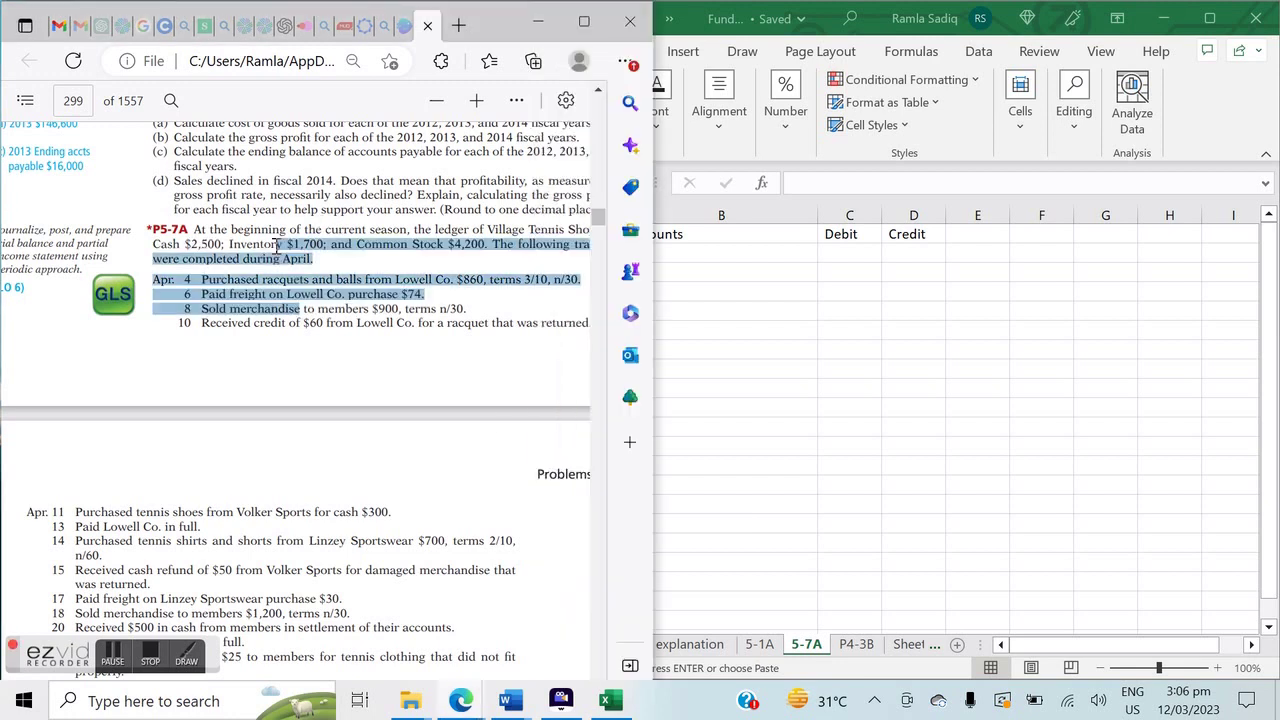
click(303, 308)
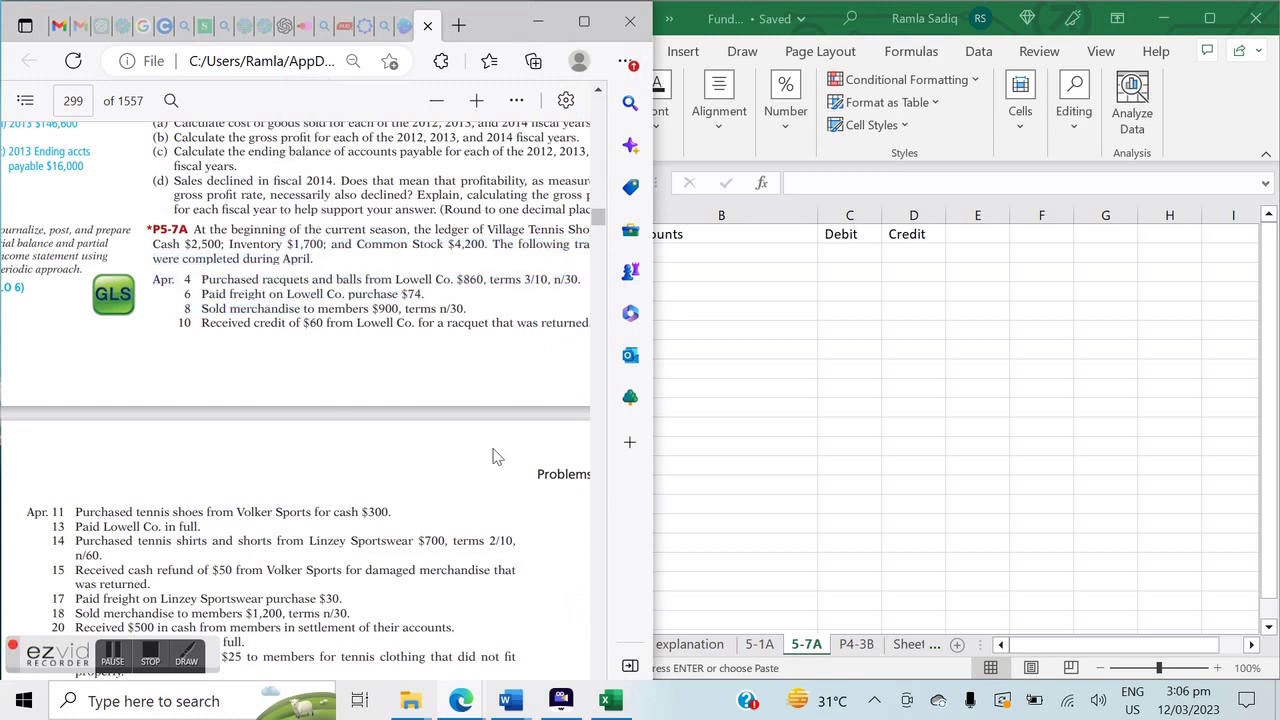
scroll(400, 371, down, 2)
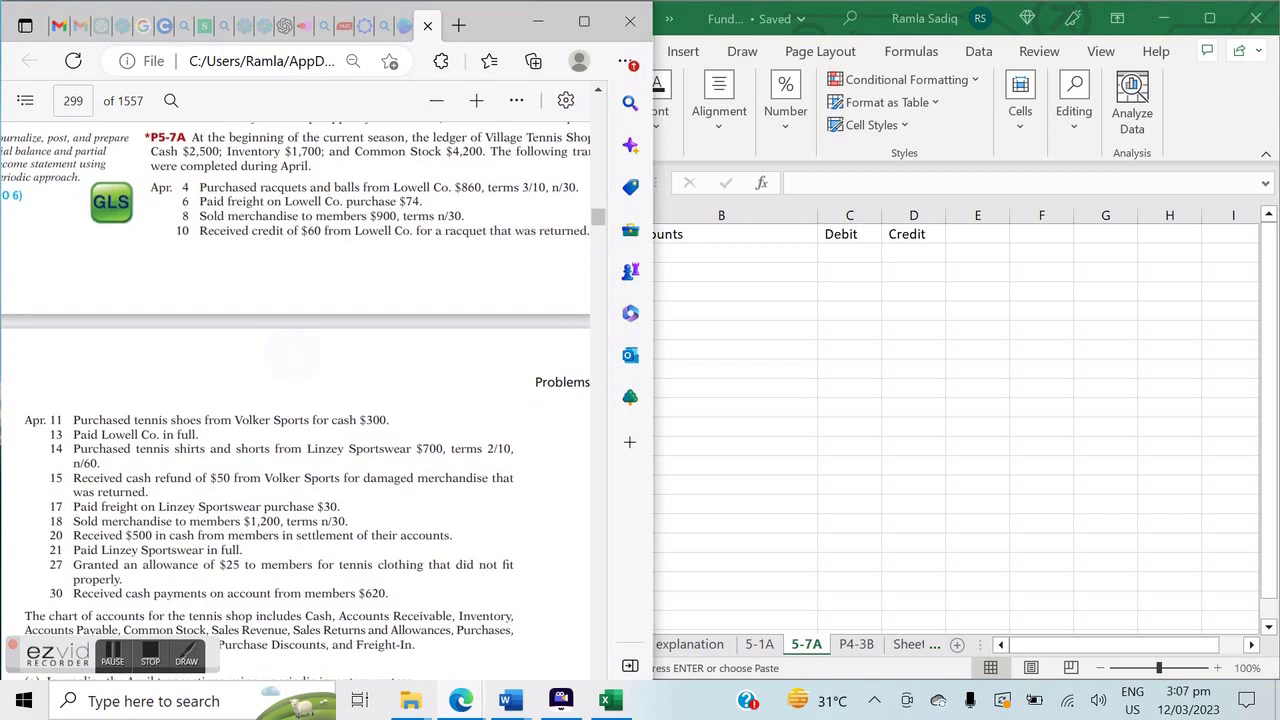
key(alt+Tab)
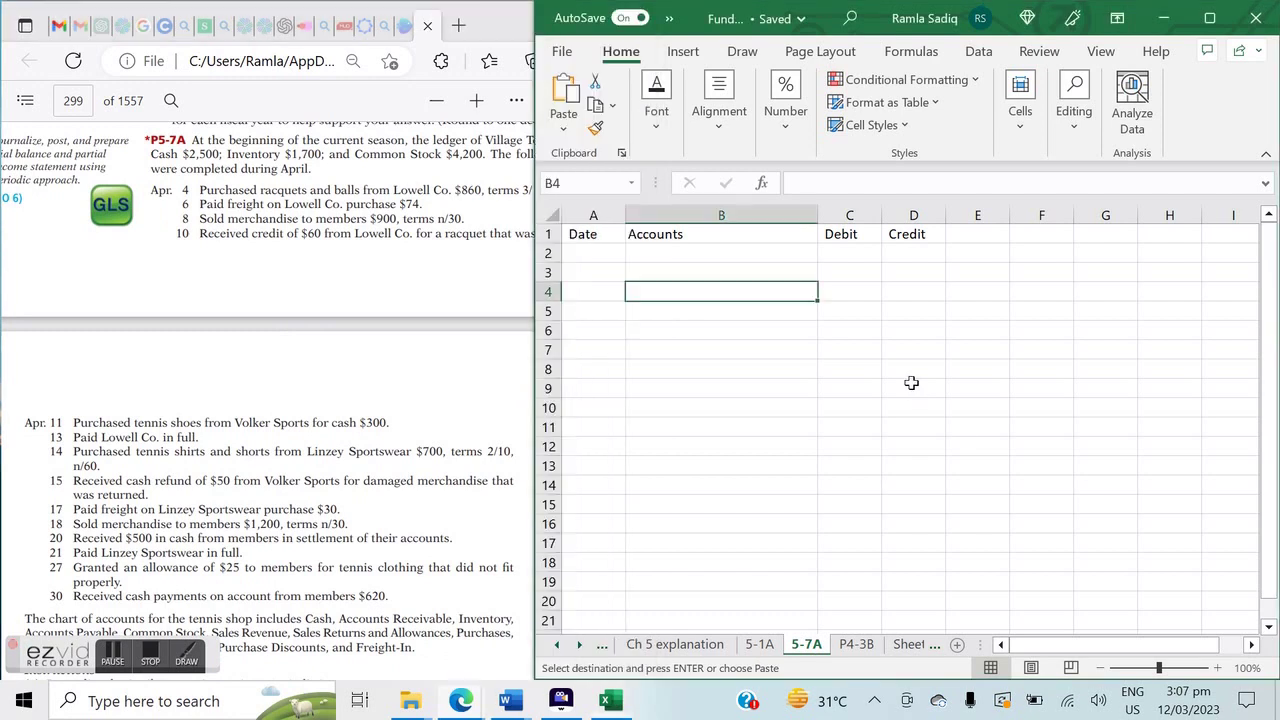
click(462, 412)
scroll(462, 412, right, 3)
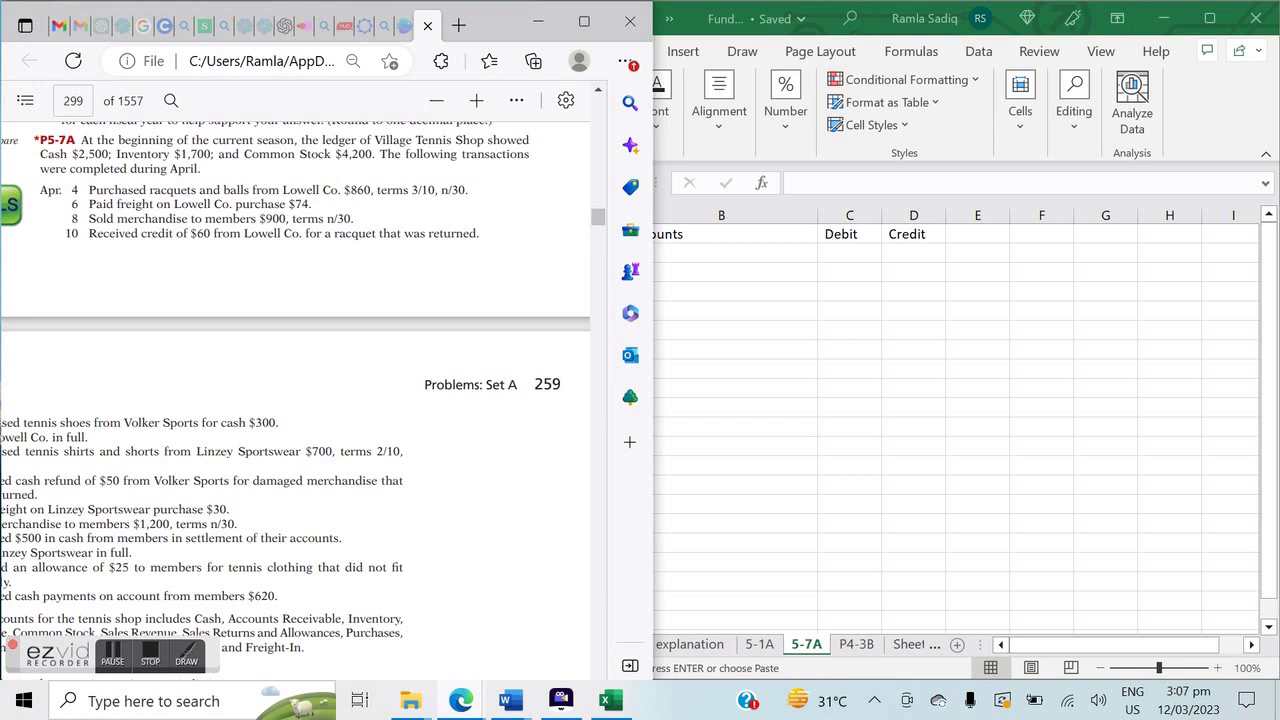
scroll(295, 400, left, 3)
scroll(295, 400, right, 3)
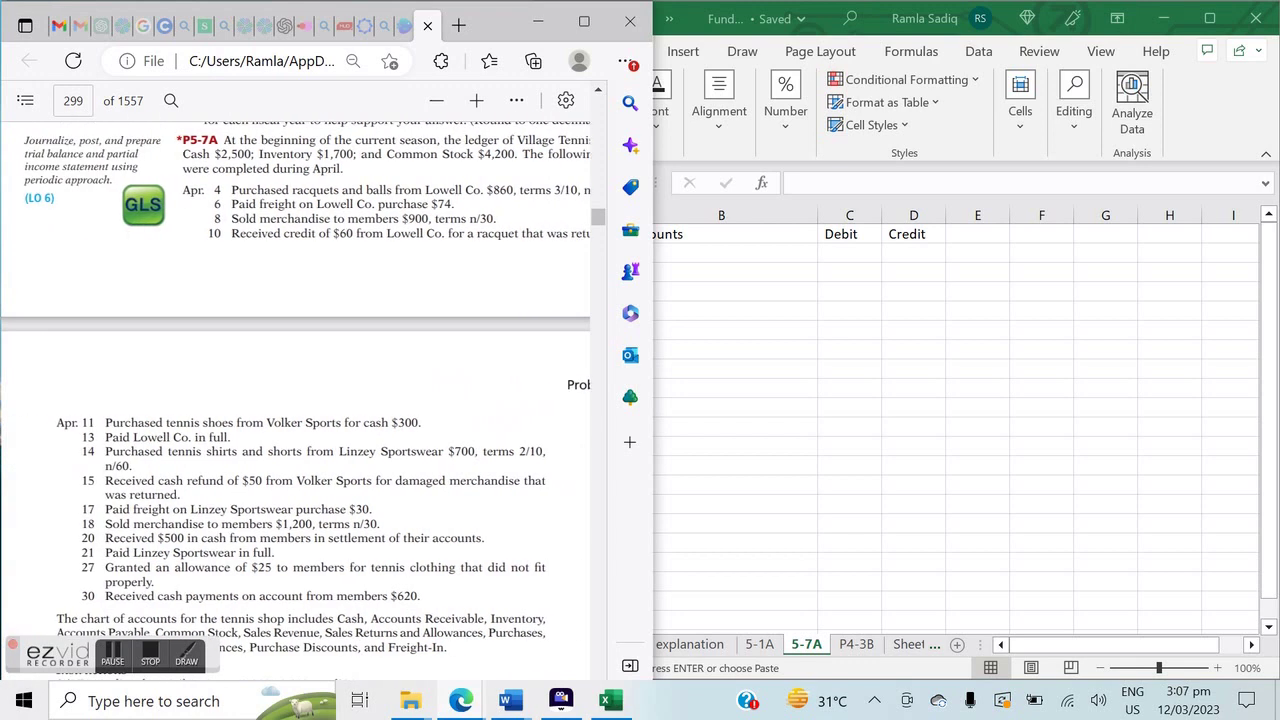
scroll(295, 400, right, 2)
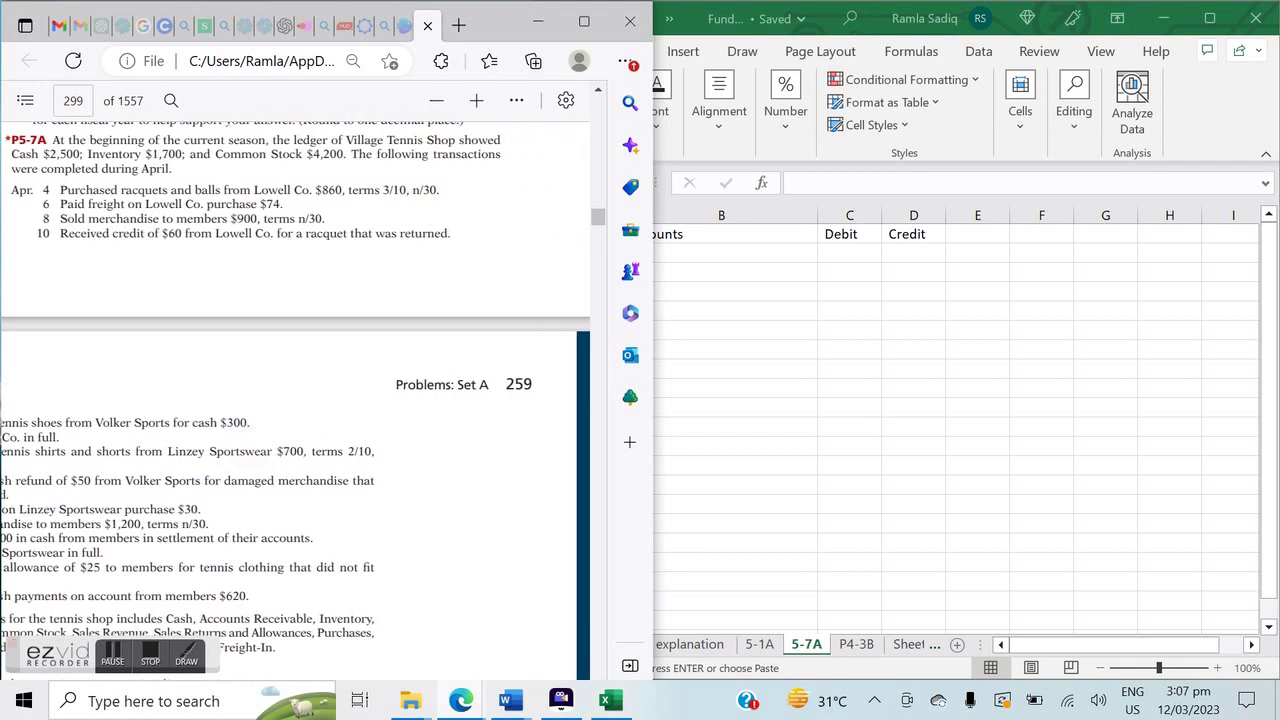
In row 2 of the Excel journal, enter the text date 4/4 with Purchases debited for 860.
click(770, 300)
click(605, 253)
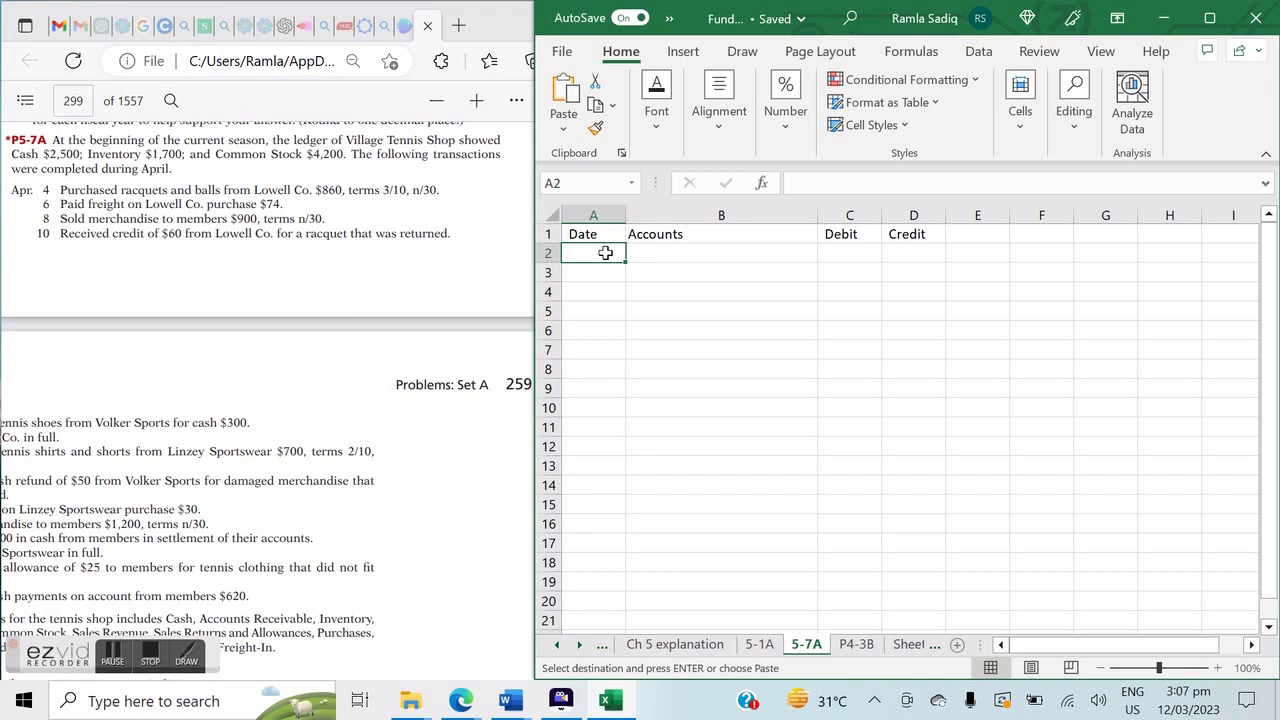
text('4/4)
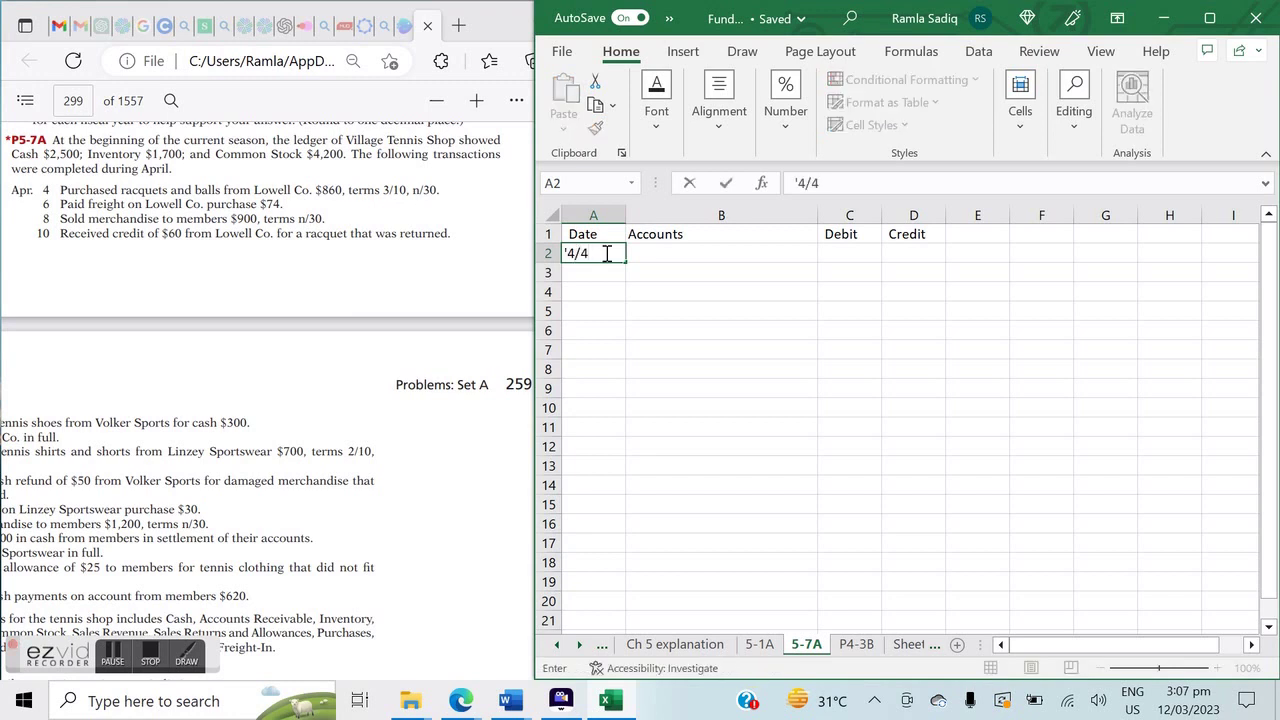
key(Tab)
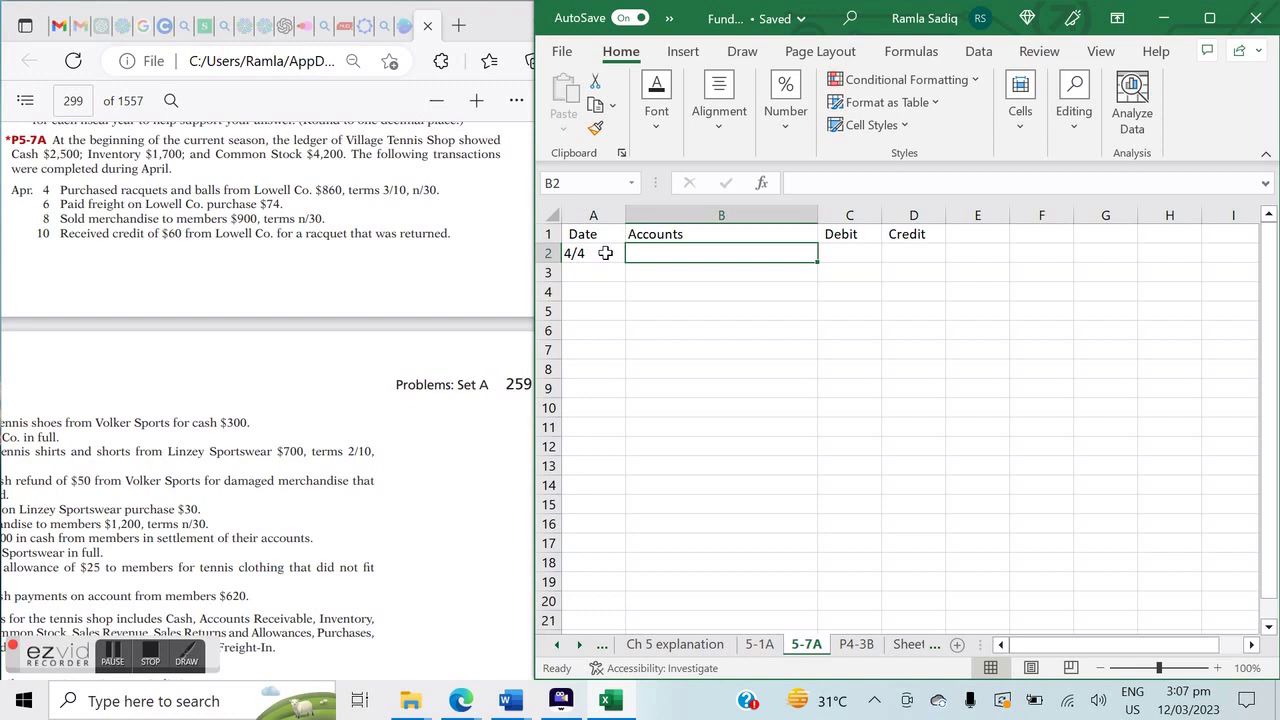
text(Purchases)
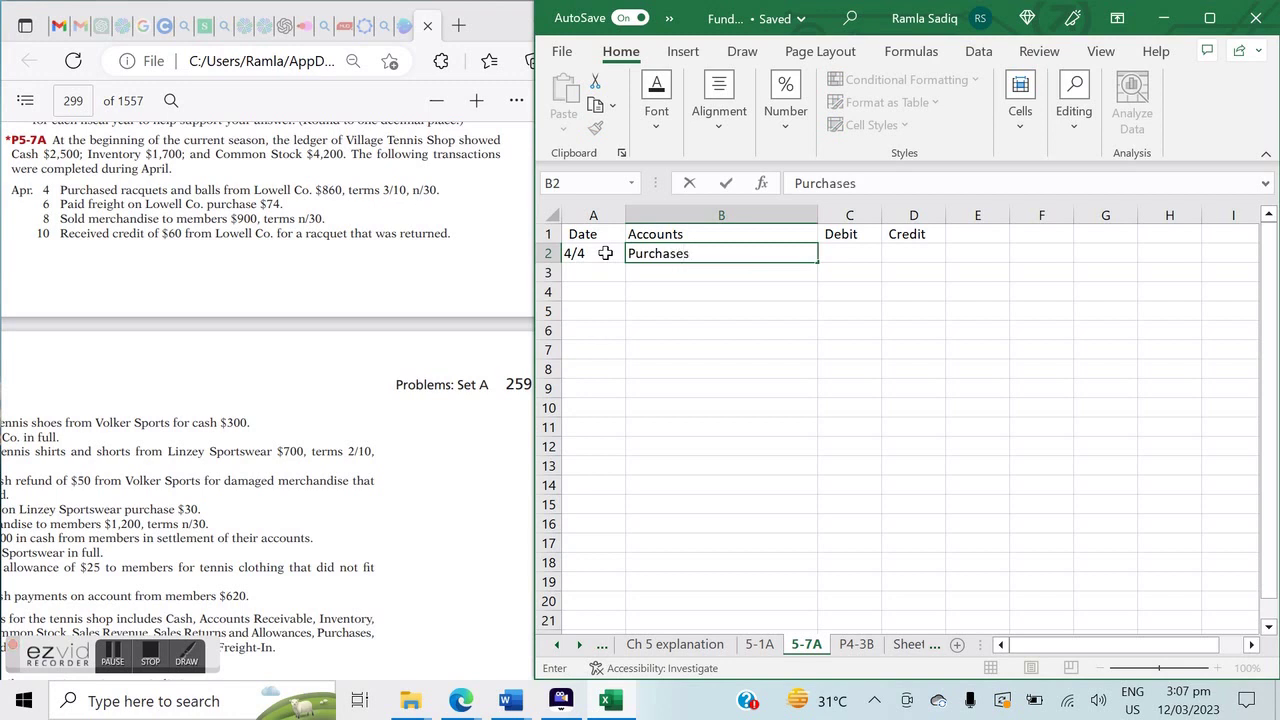
key(Tab)
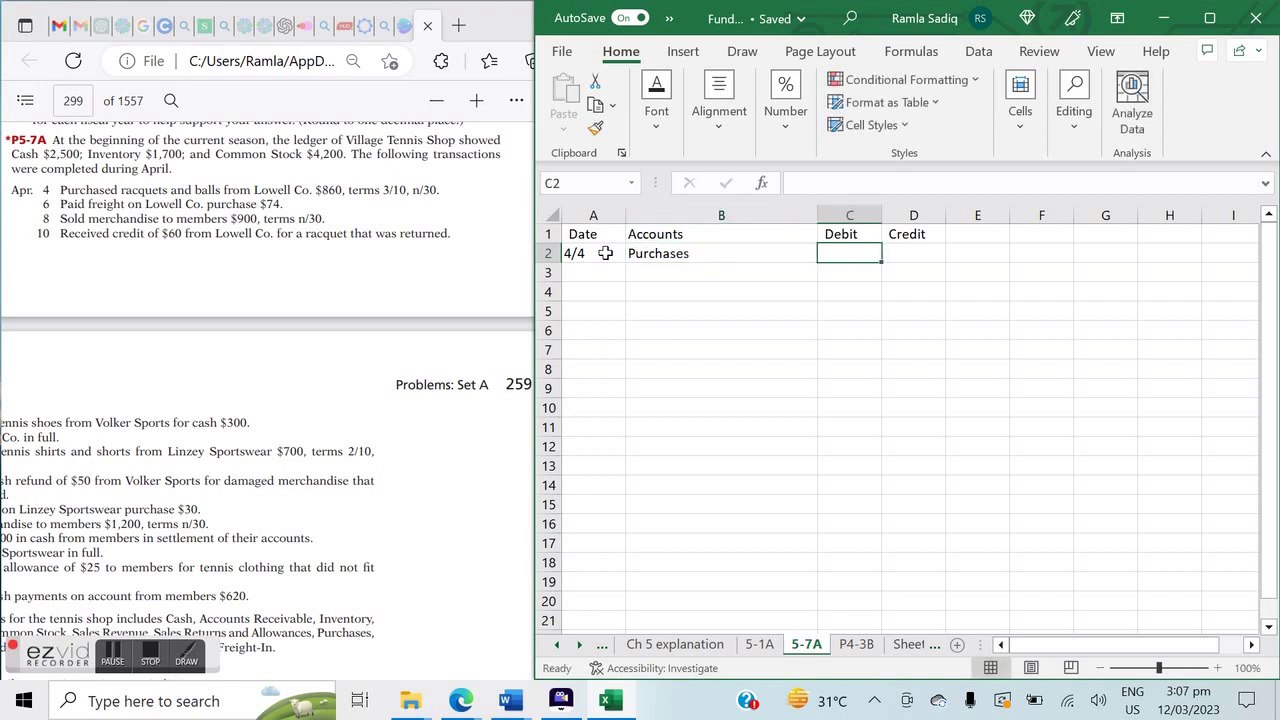
text(860)
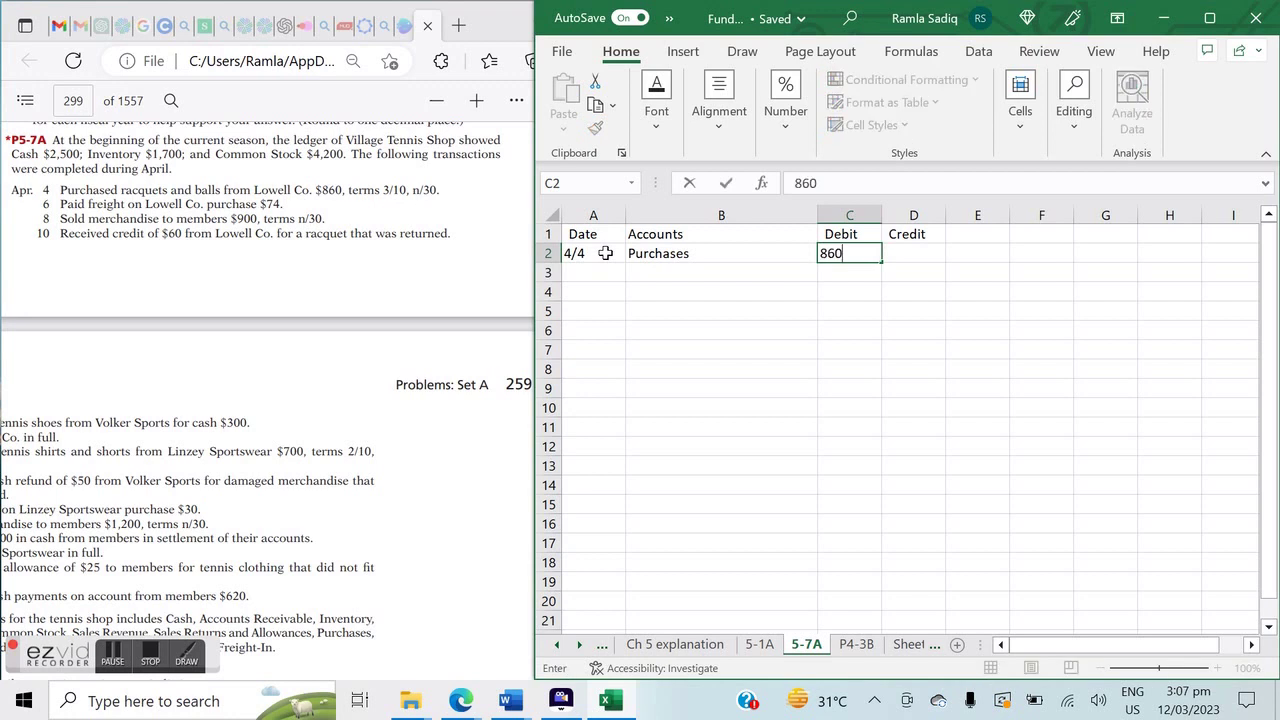
key(Return)
Enter an indented Accounts Payable line in row 3 with a credit of 860.
key(Left)
text(Accounts)
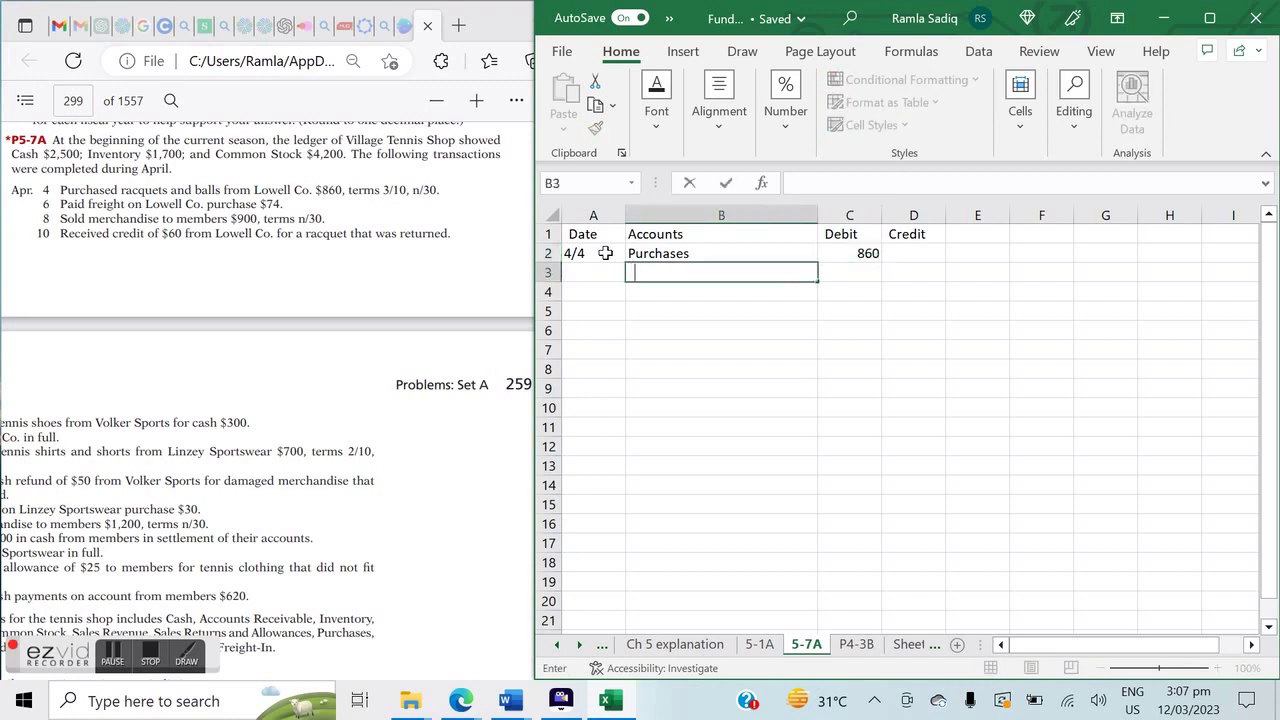
text( Payable)
key(Tab)
key(Tab)
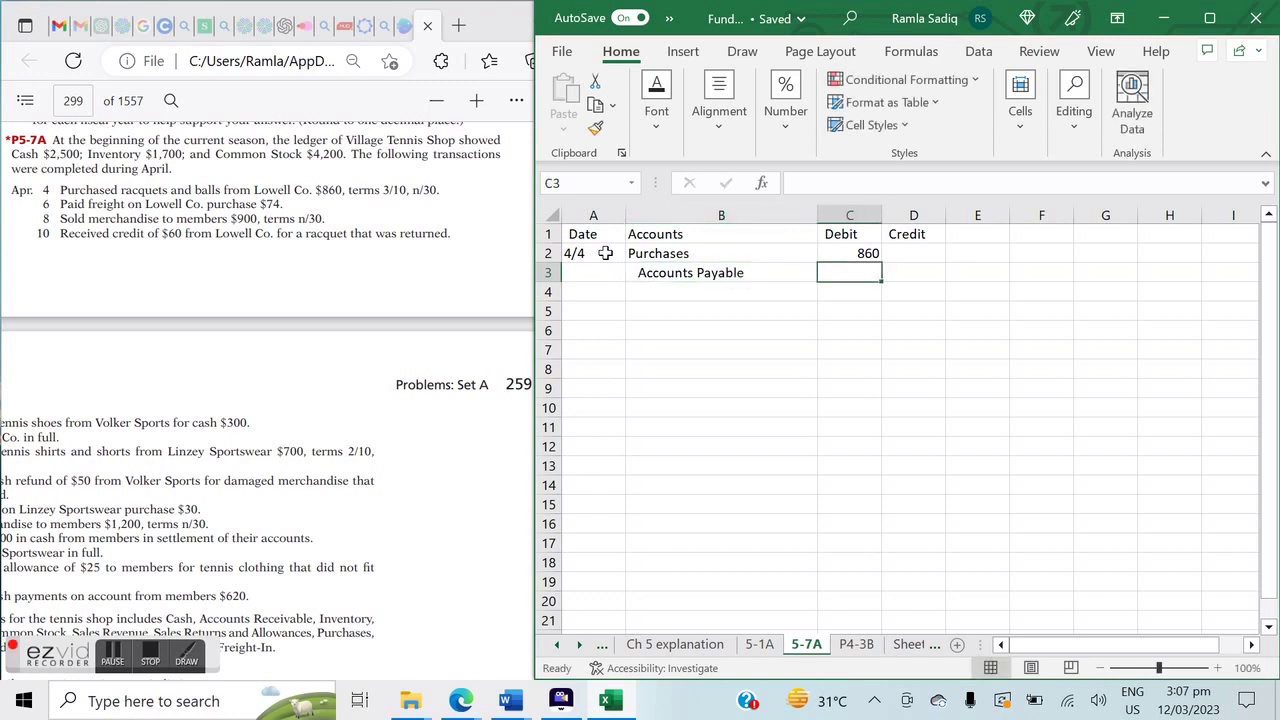
text(860)
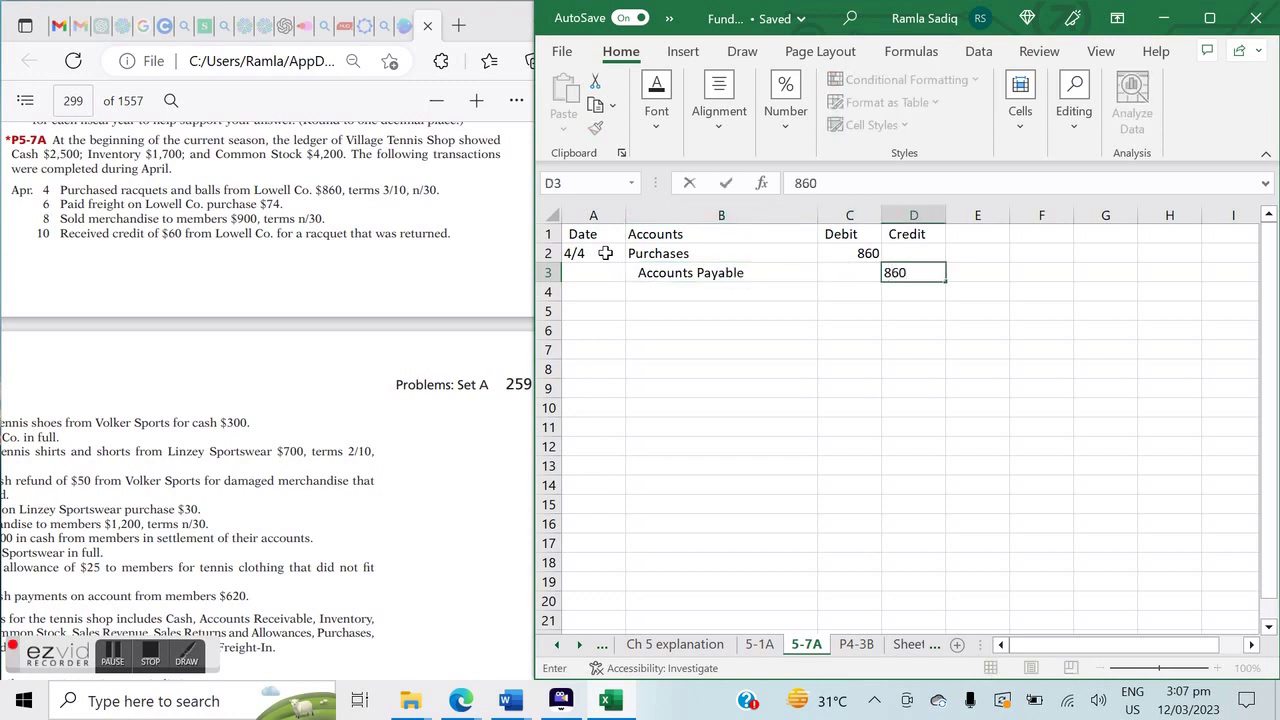
key(Return)
Add the explanation "(Lowell Co, 3/10,n/30)" under the purchase entry in B4.
key(Left)
key(Right)
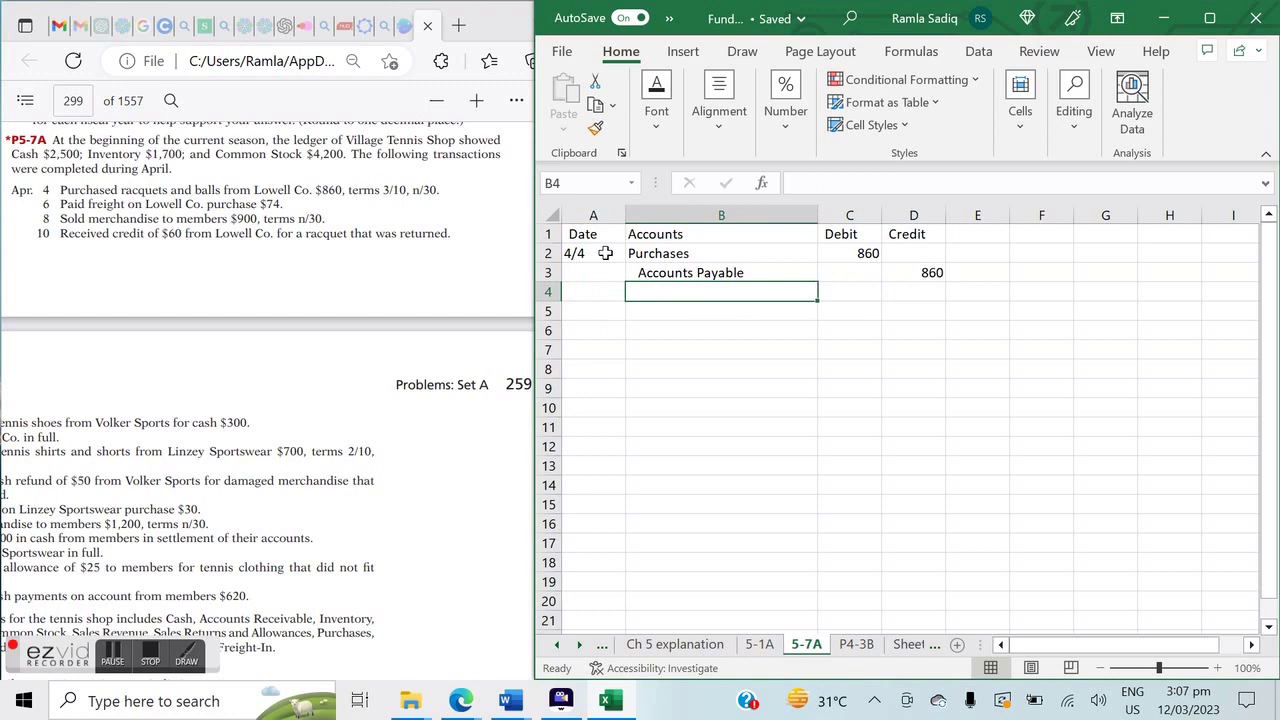
text((Lowe)
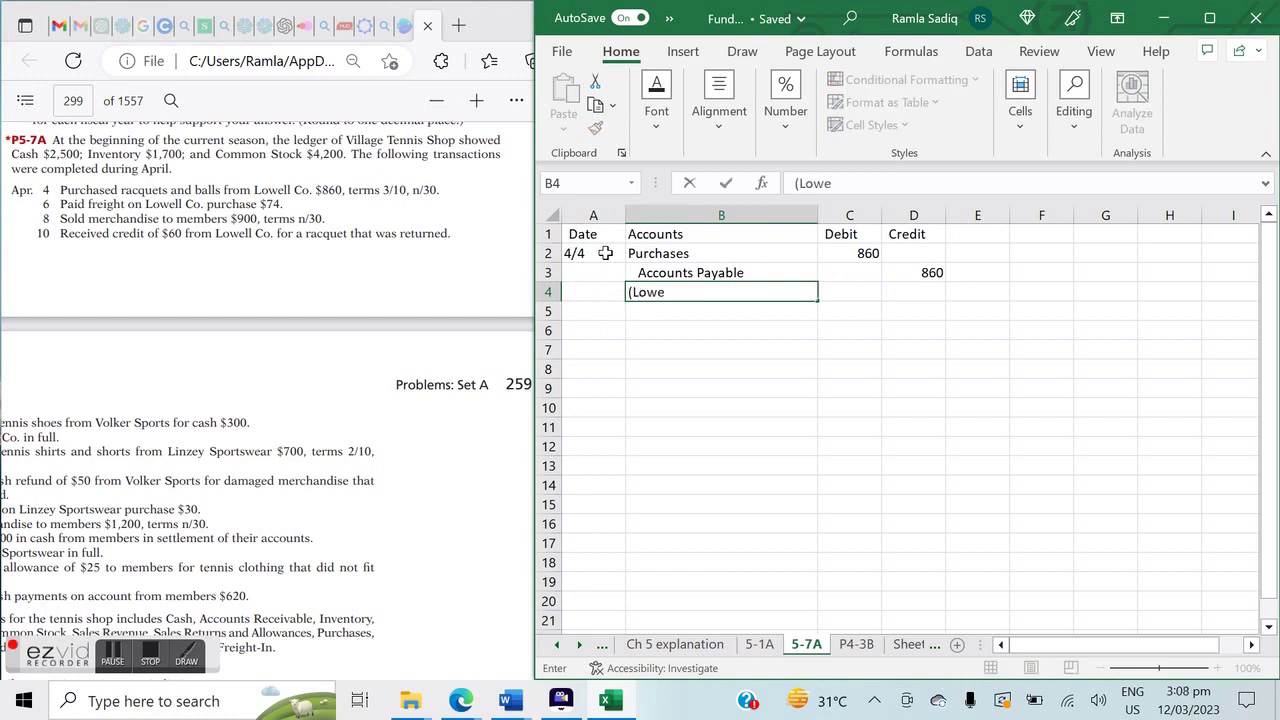
text(ll Co, 3/10)
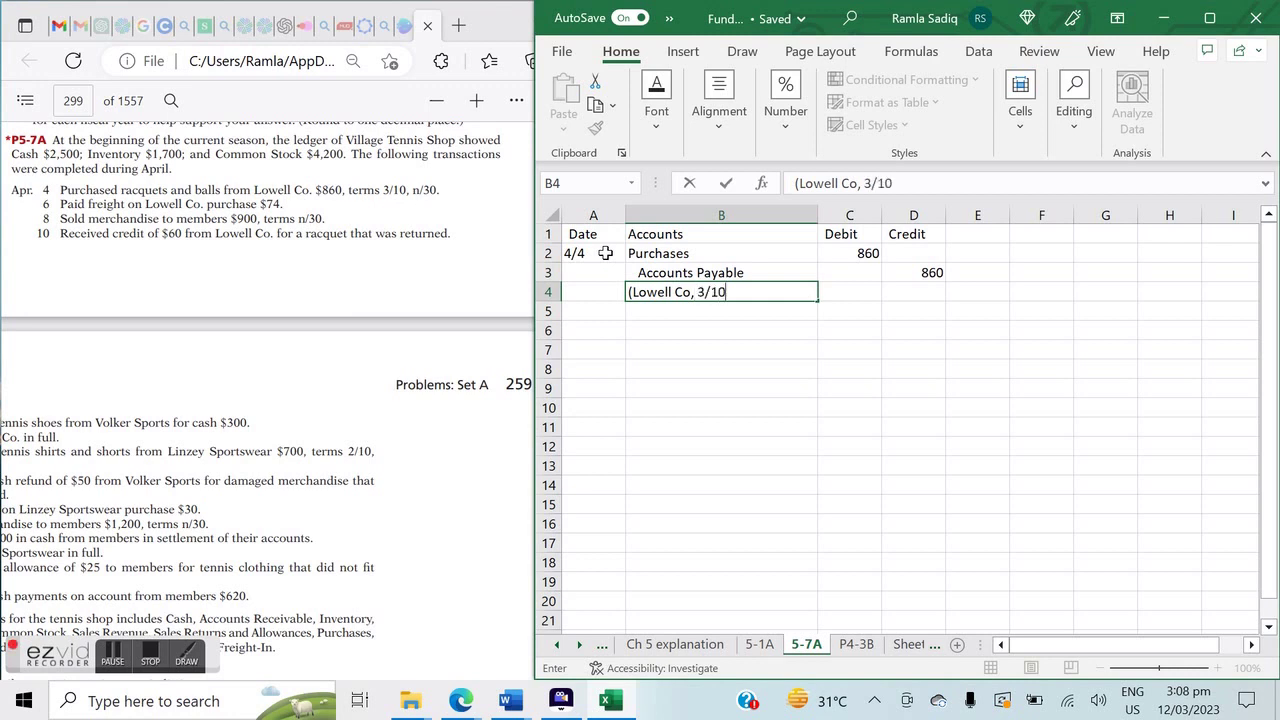
text(,n/30))
key(Return)
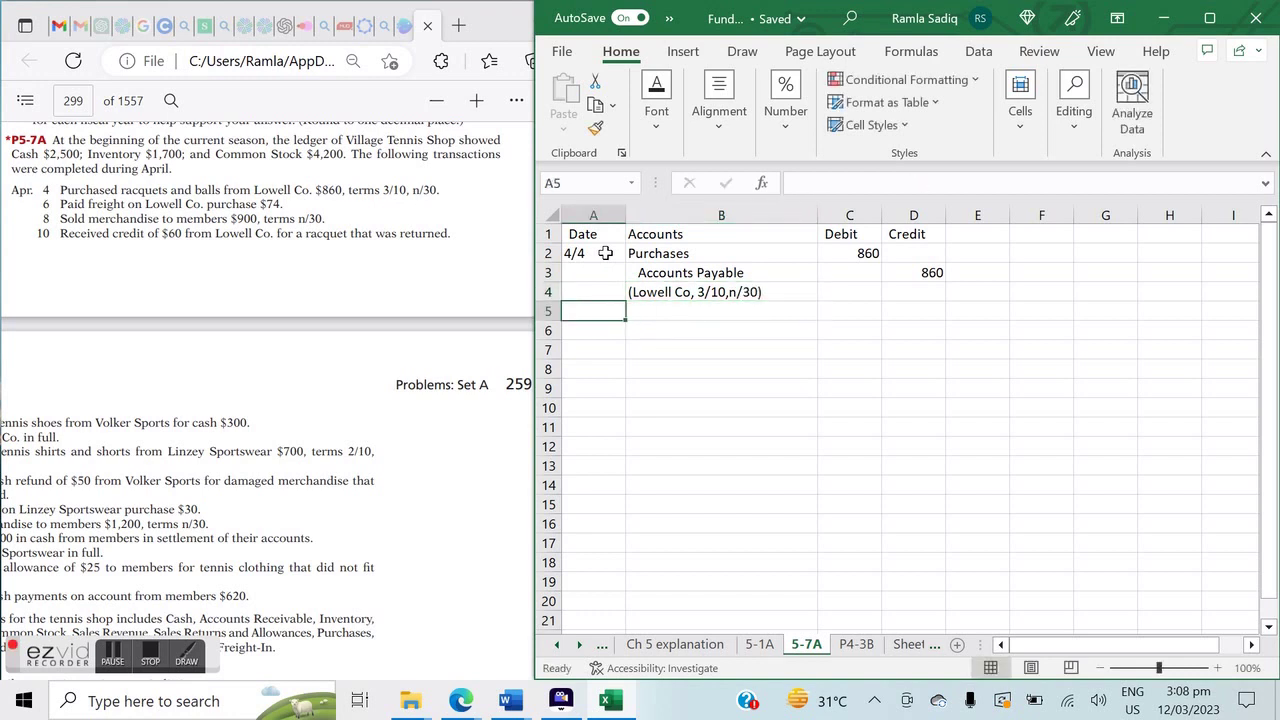
In row 5, record the text date 6/4 with Freight In debited for 74.
text('6/4)
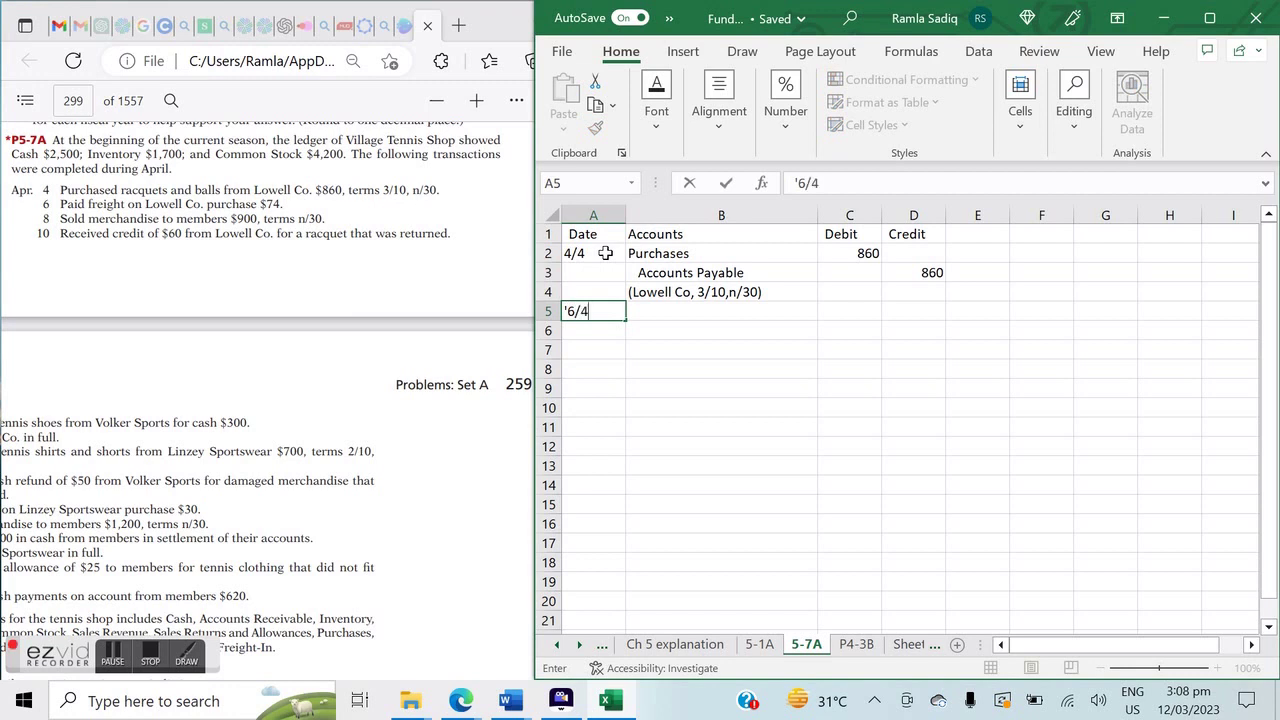
key(Tab)
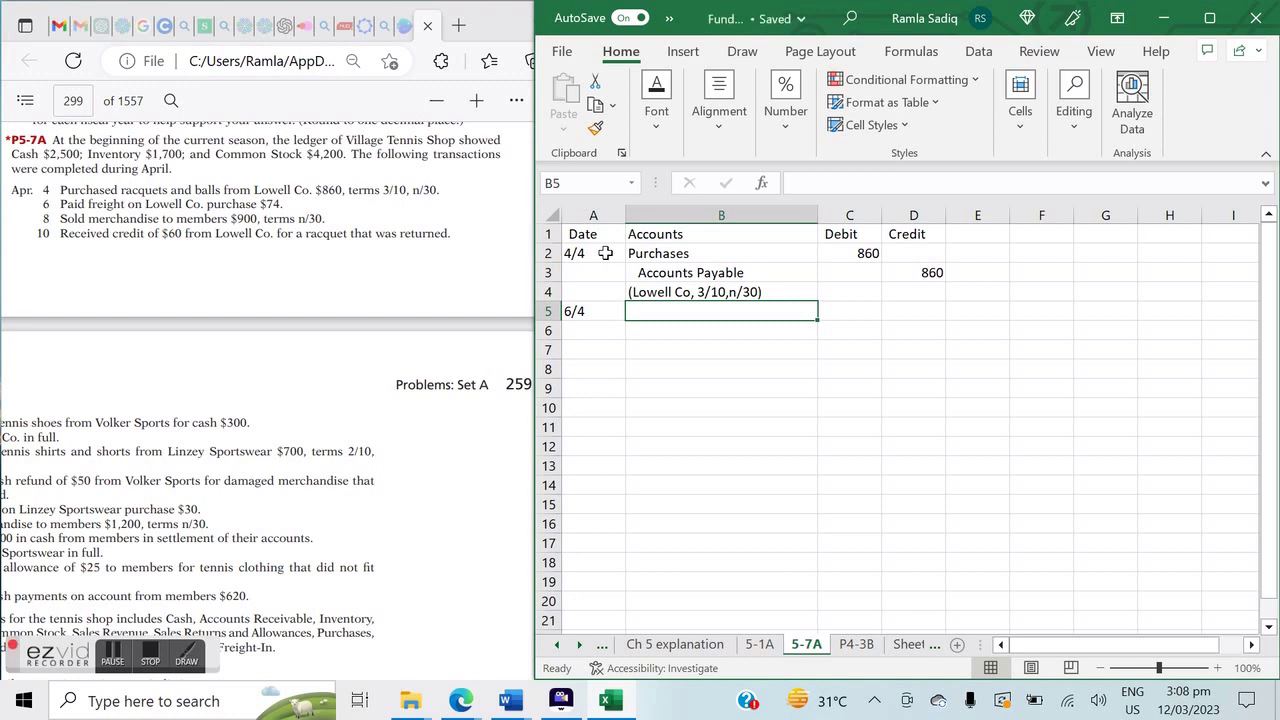
text(Freight In)
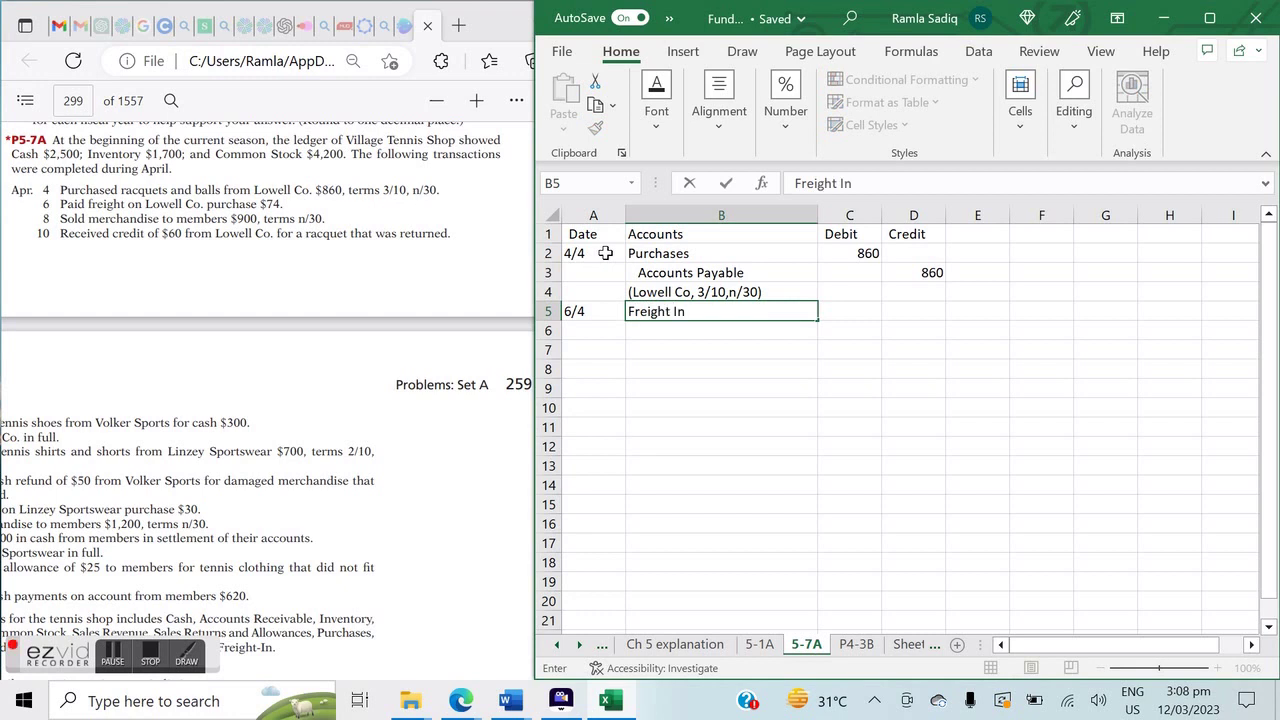
key(Tab)
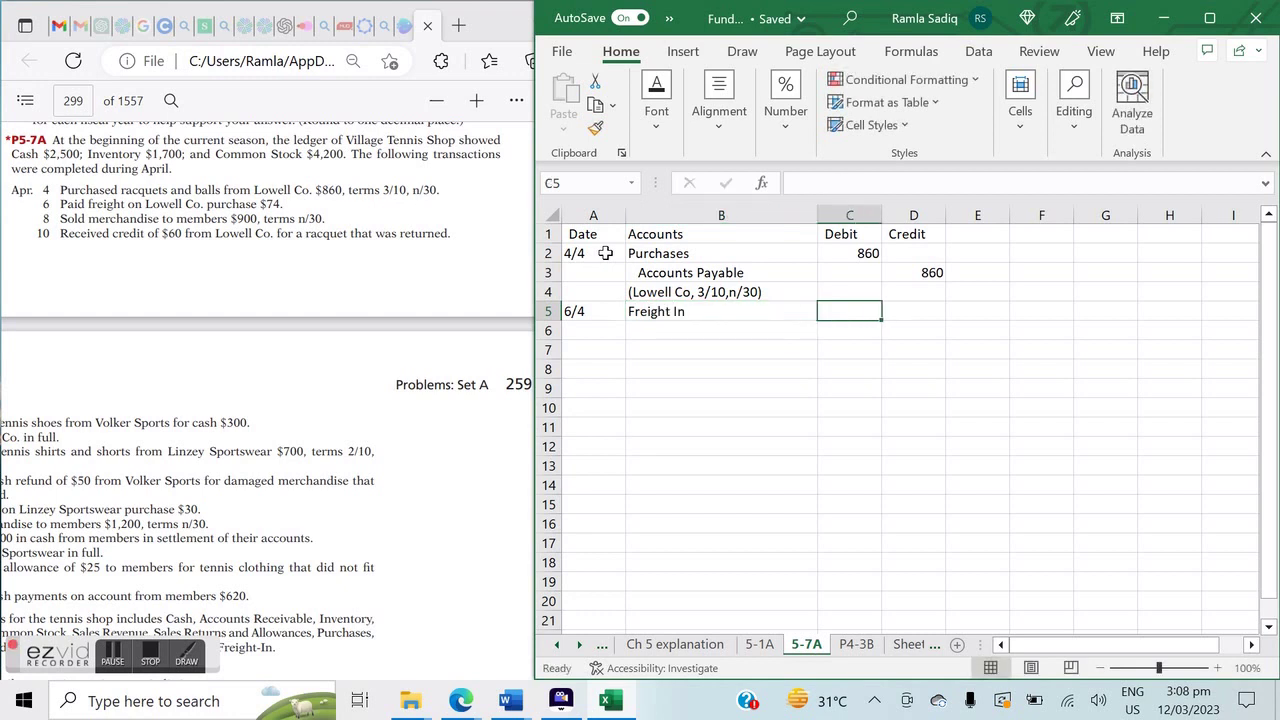
text(74)
key(Return)
Enter an indented Cash line in row 6 with a credit of 74.
key(Left)
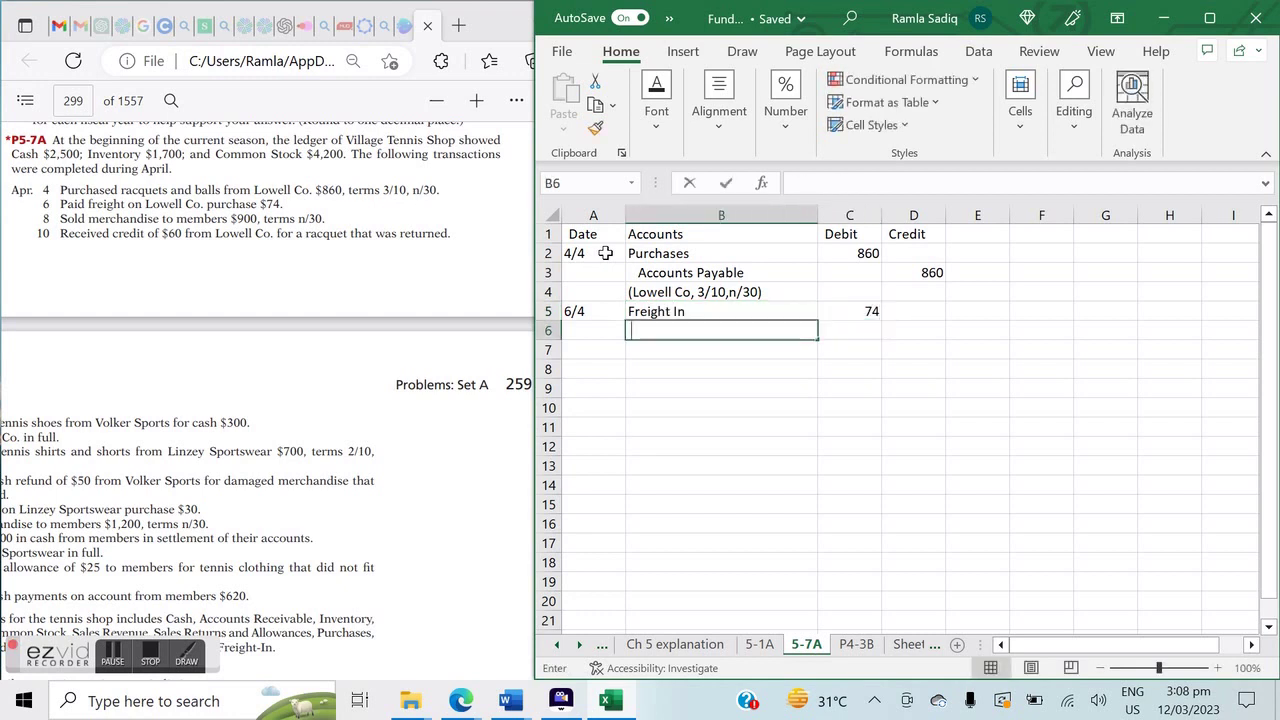
text(Cash)
key(Tab)
key(Tab)
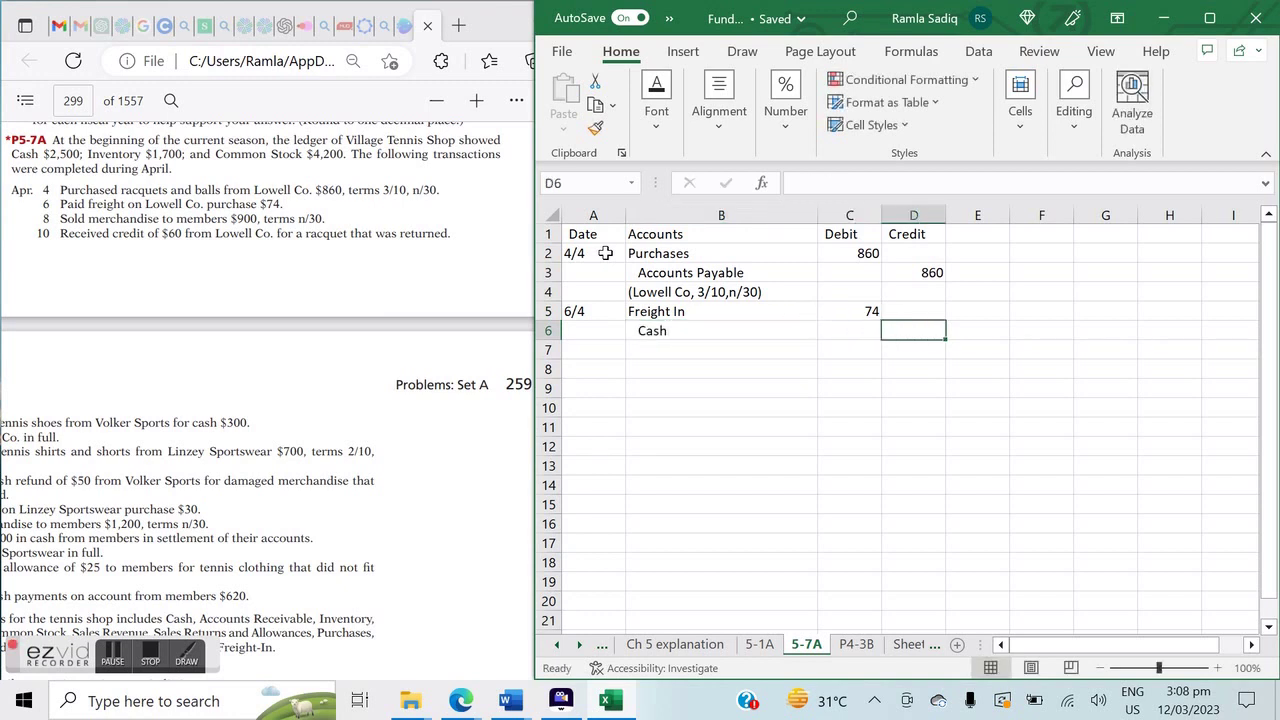
text(74)
key(Return)
Start the 8/4 entry in row 7 with Accounts Receivable and an indented Sales Revenue line below it.
key(Home)
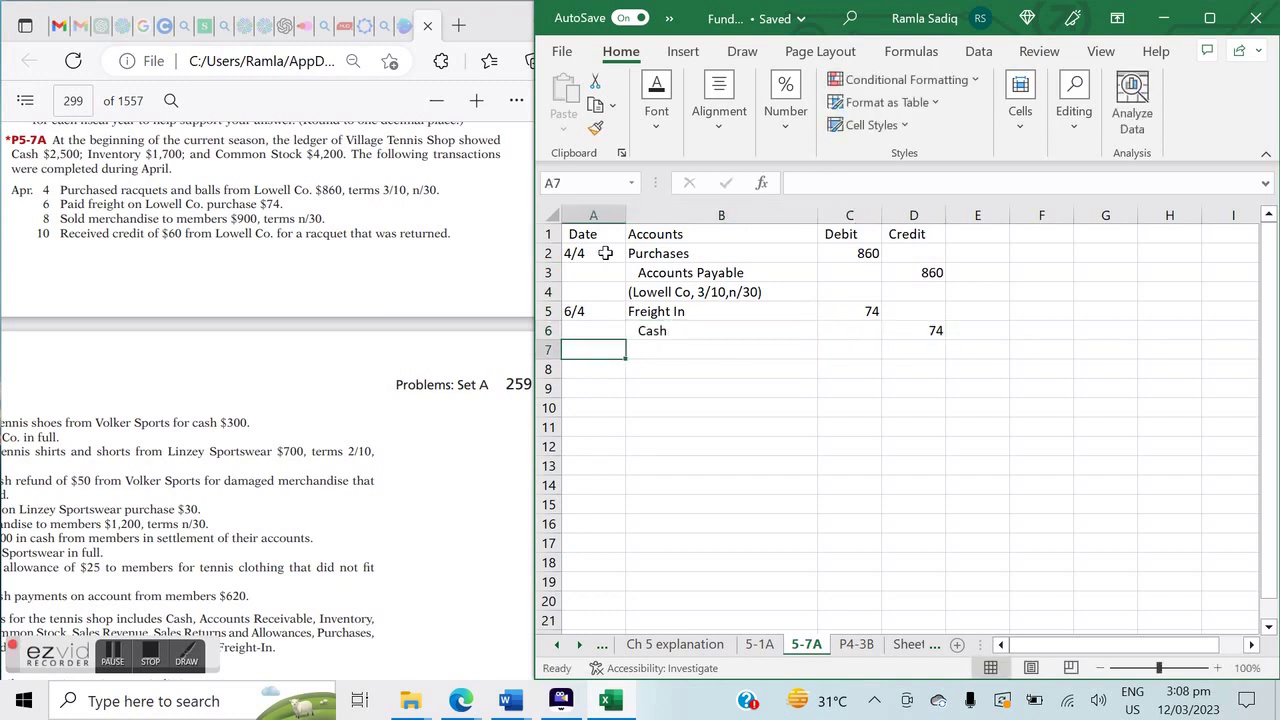
text(')
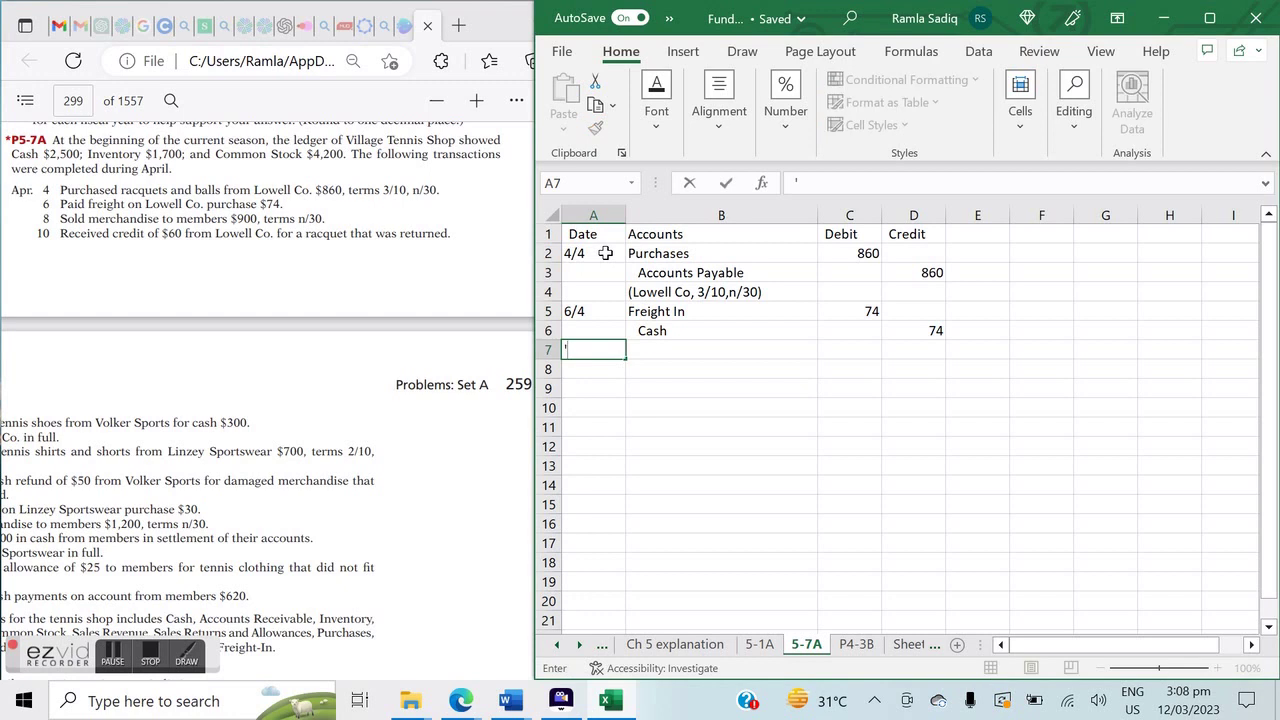
text(8/4)
key(Tab)
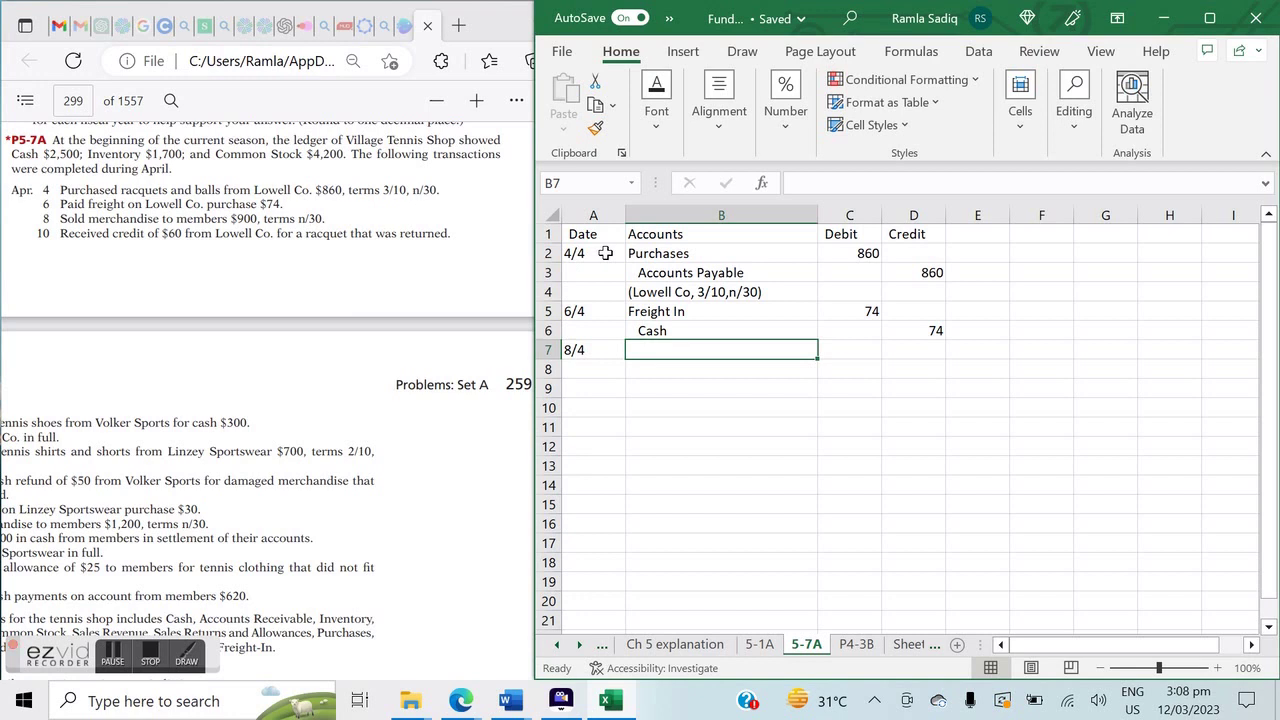
text(Account)
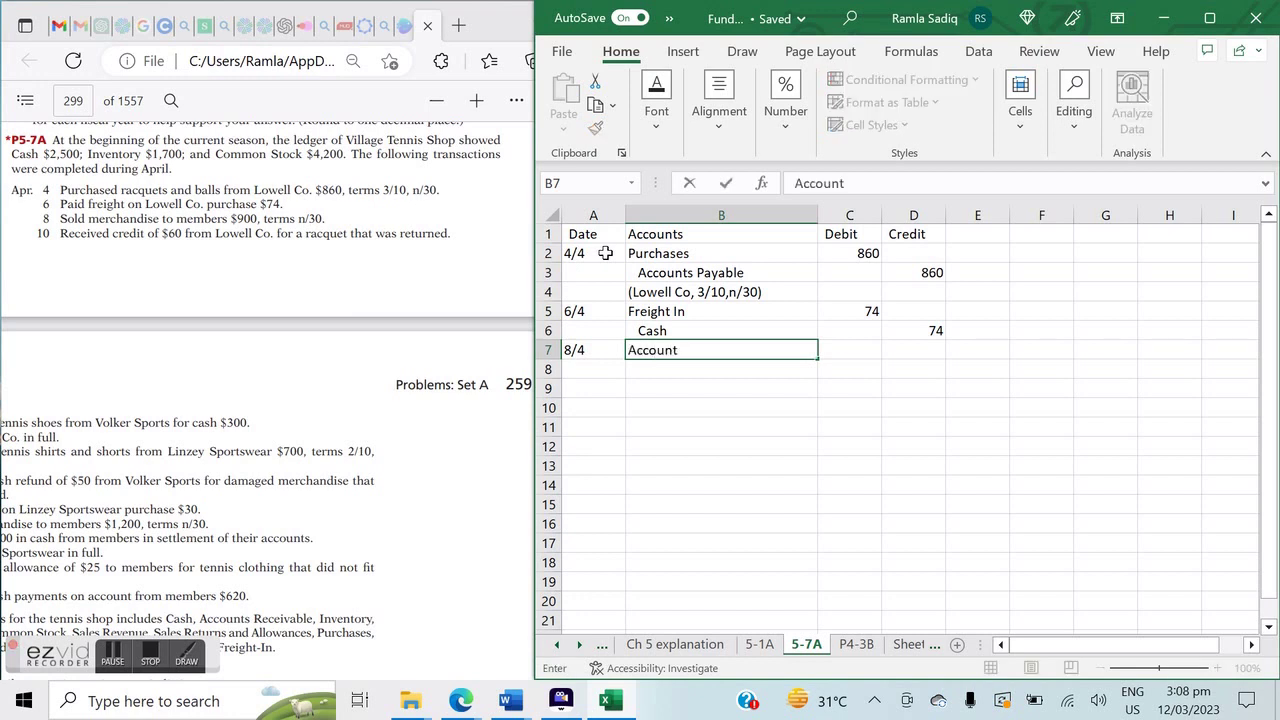
text(s Receivable)
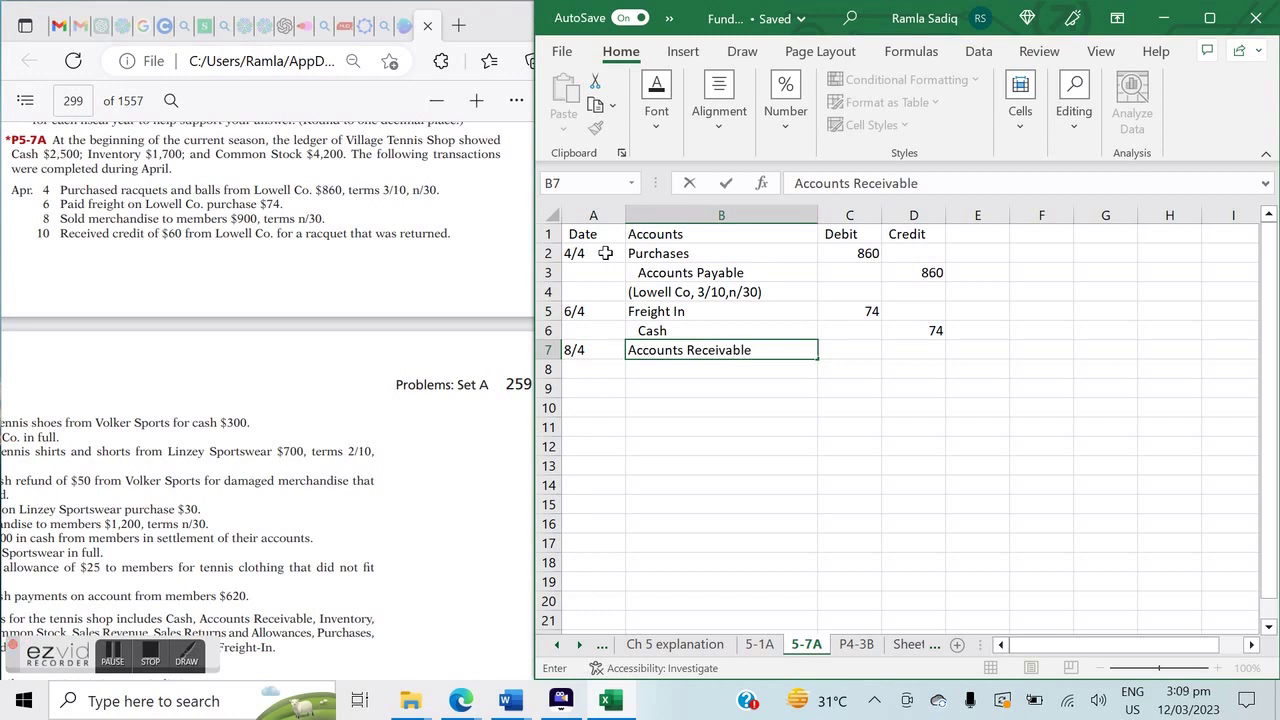
key(Return)
text(Sal)
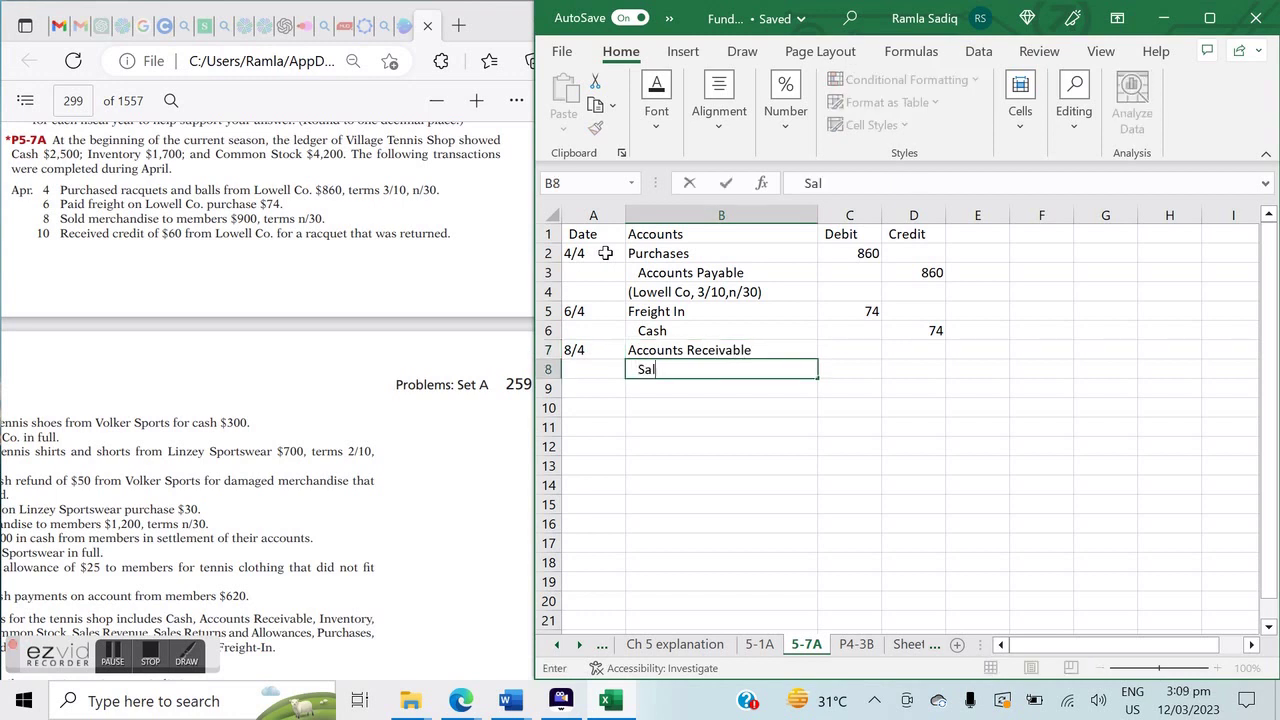
text(es Revenue)
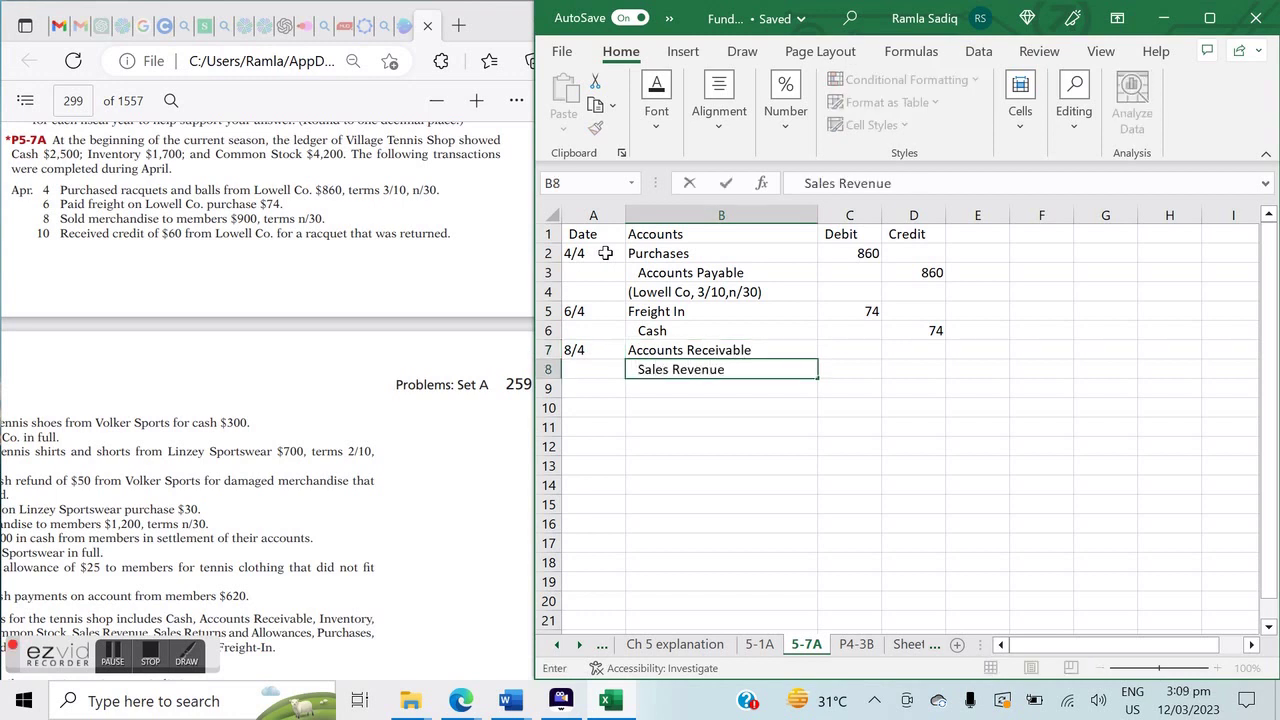
Enter 900 as the Accounts Receivable debit in row 7 and 900 as the Sales Revenue credit in row 8.
key(Up)
key(Right)
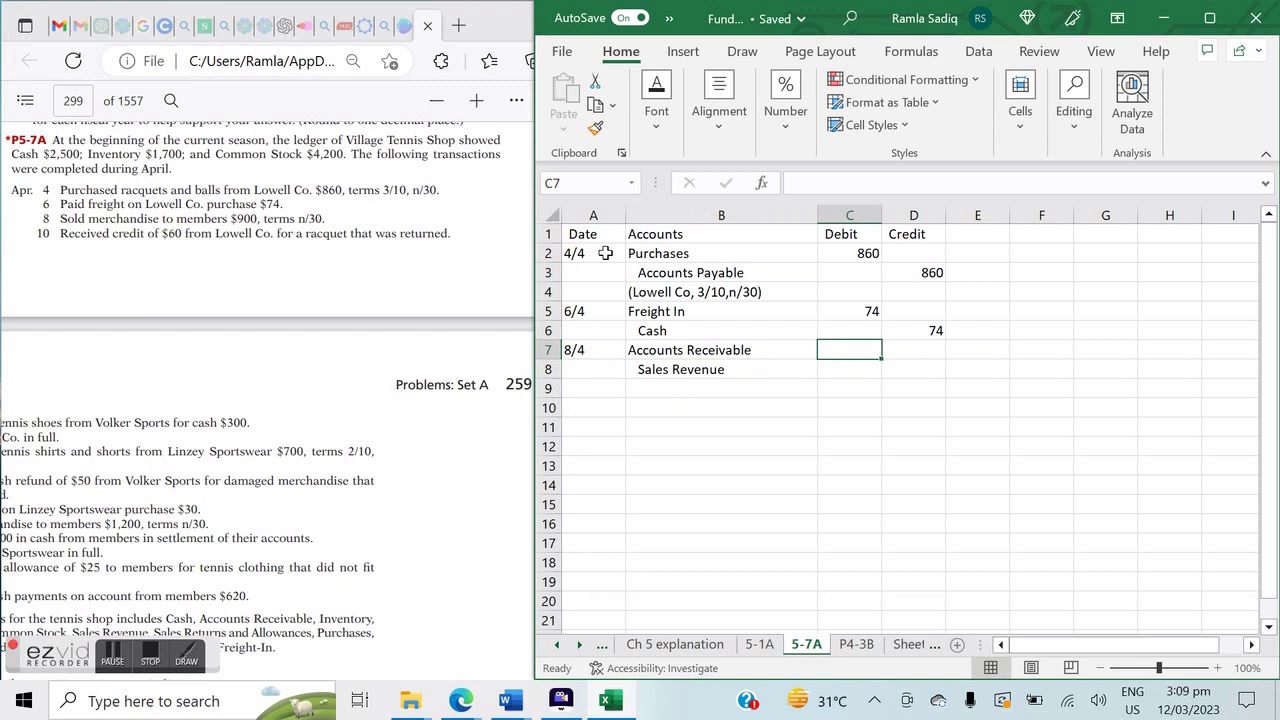
text(900)
key(Down)
key(Right)
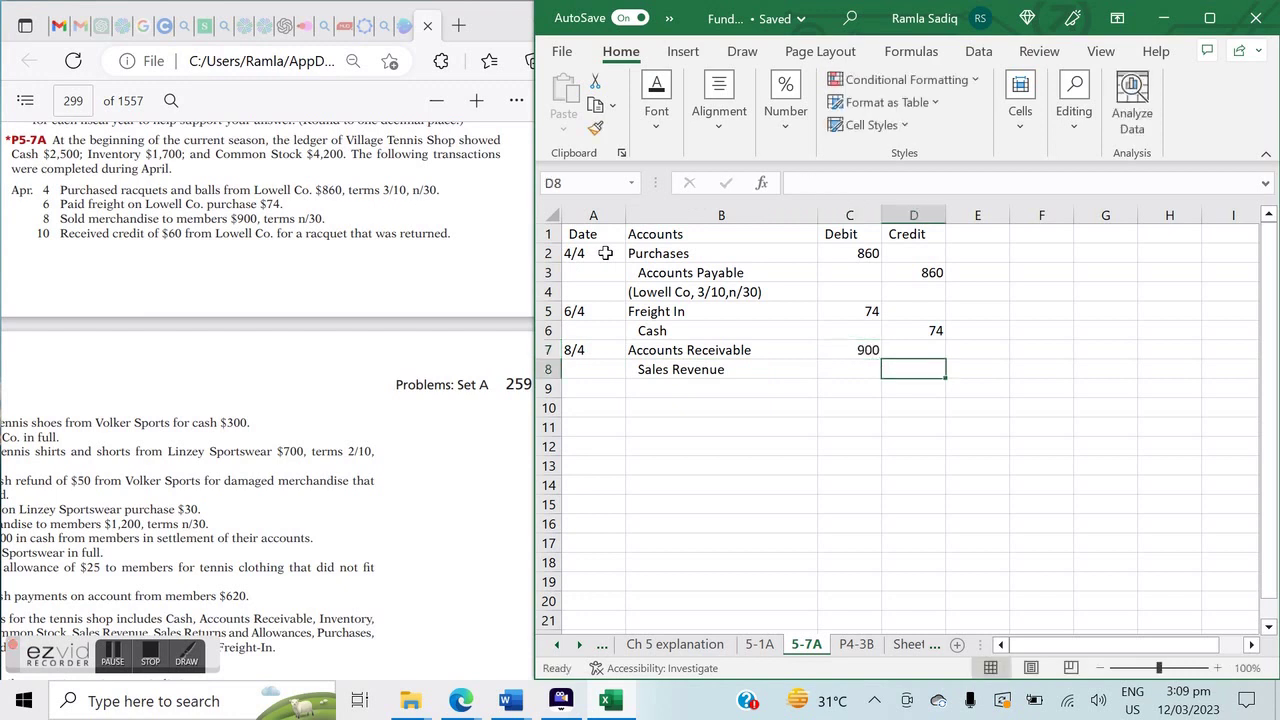
text(900)
key(Down)
Add the explanation "(customers, n/30)" under the sales entry in B9.
key(Left)
key(Left)
key(Left)
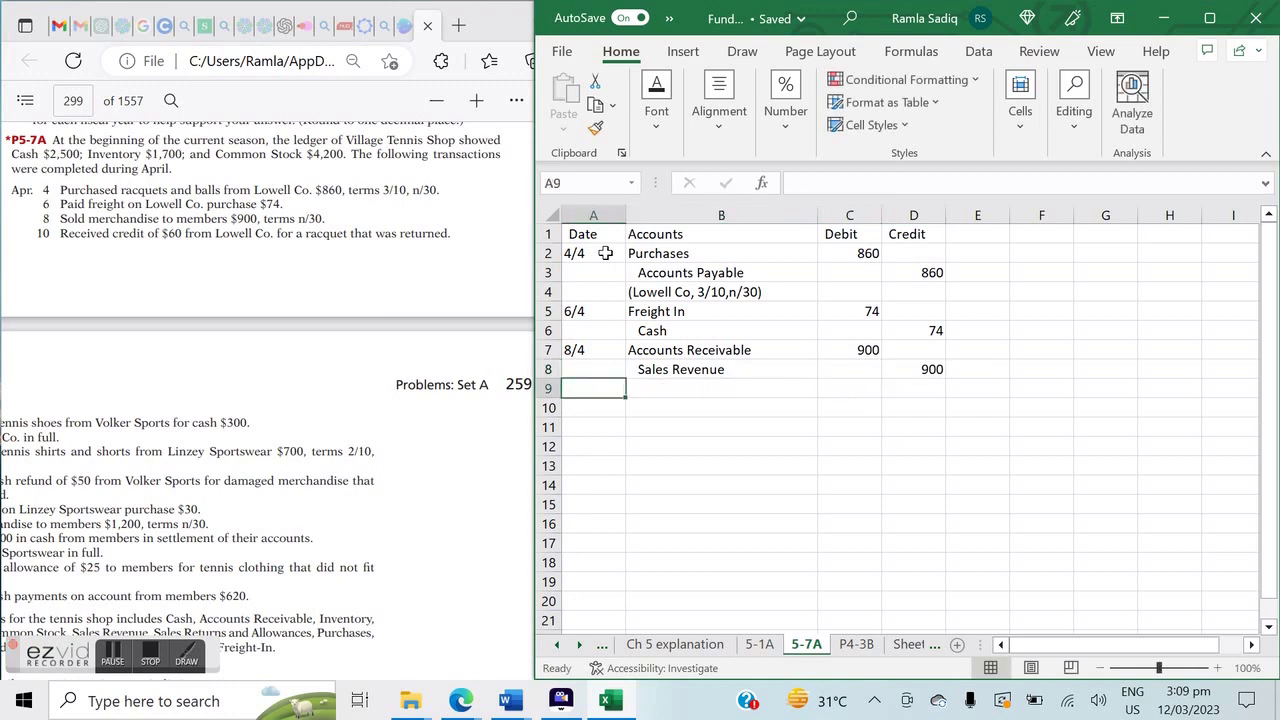
key(Down)
key(Down)
key(Up)
key(Up)
key(Right)
text(()
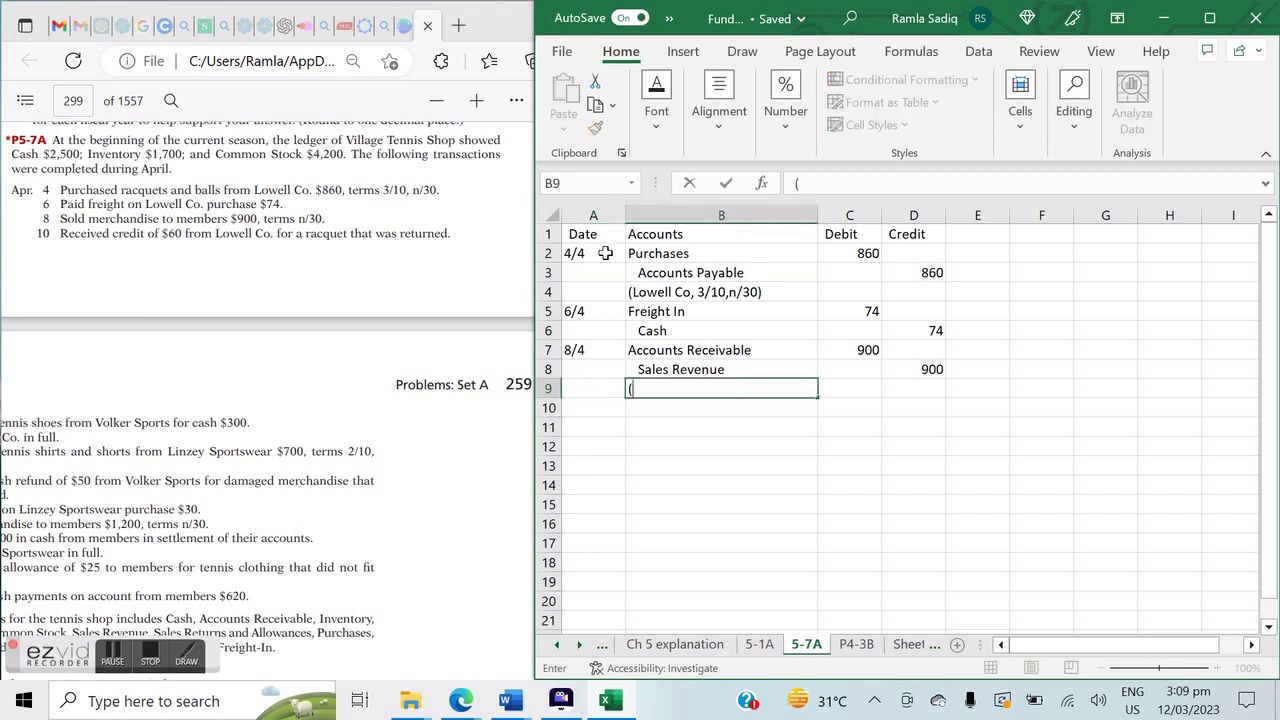
text(customers))
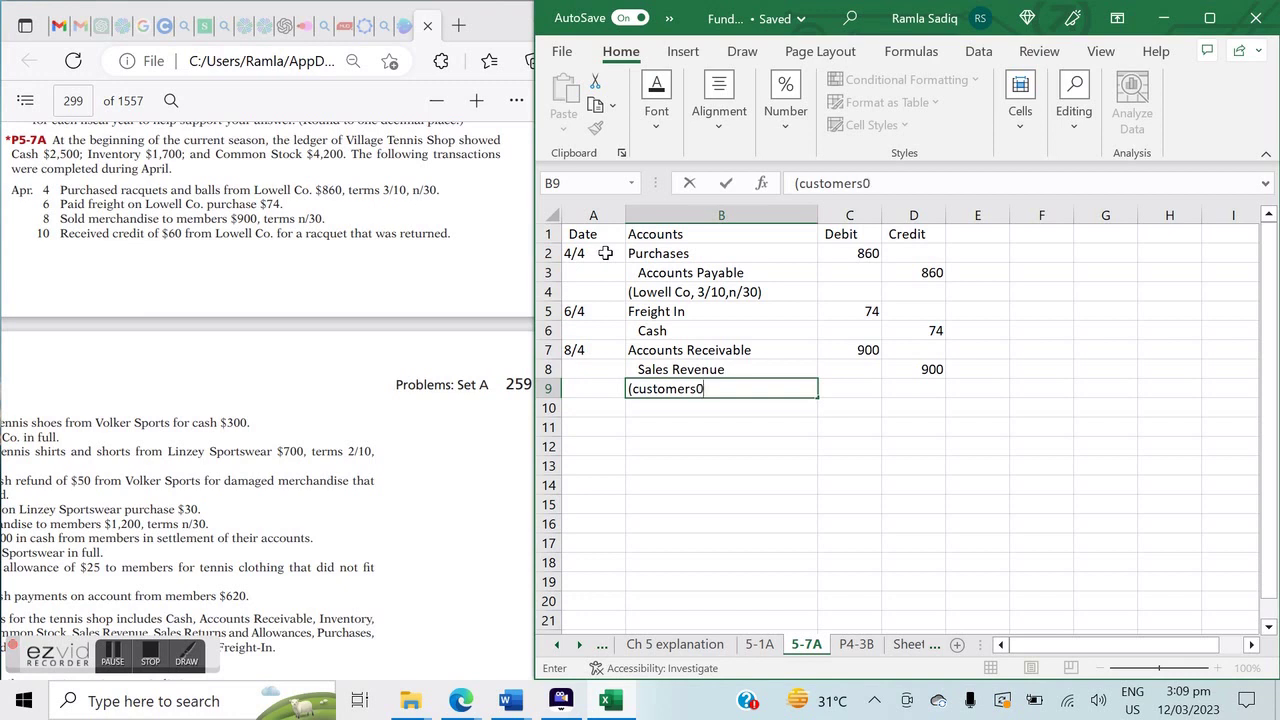
key(BackSpace)
text(, n/30))
key(Return)
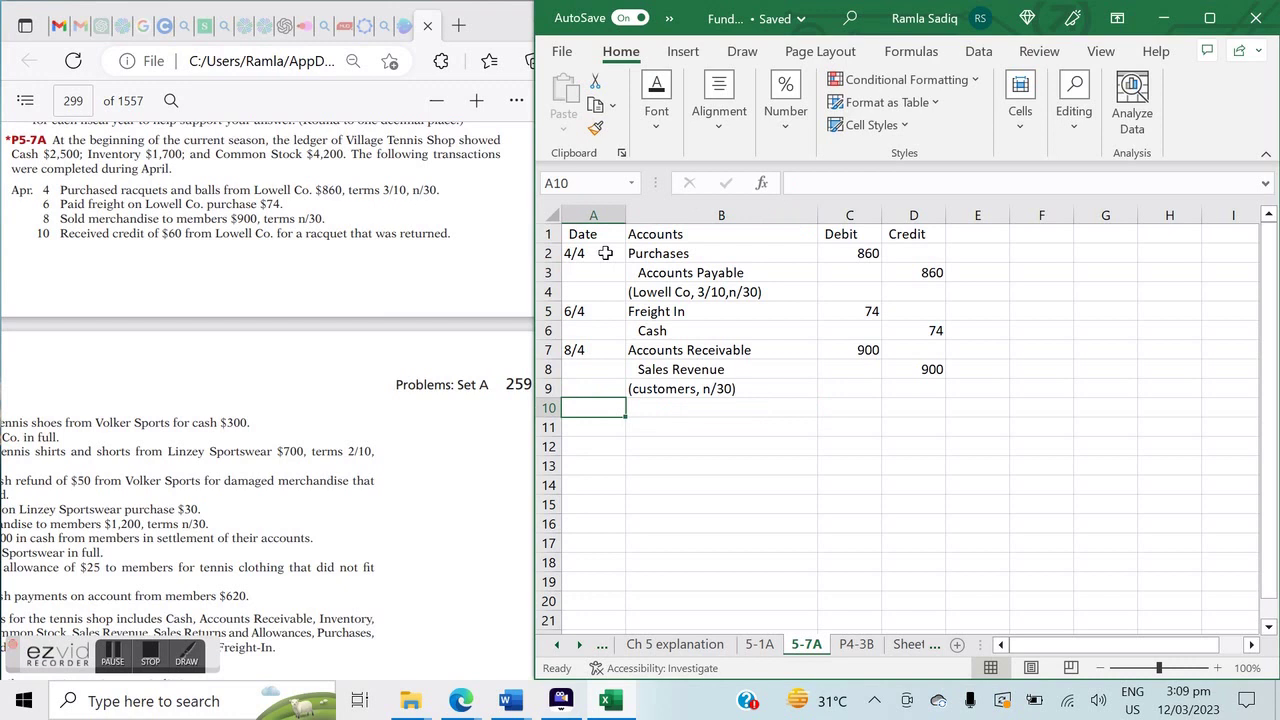
Start the 10/4 entry in row 10 with the date and the account "Purchase Returns & Allowances".
text(10/4)
key(Tab)
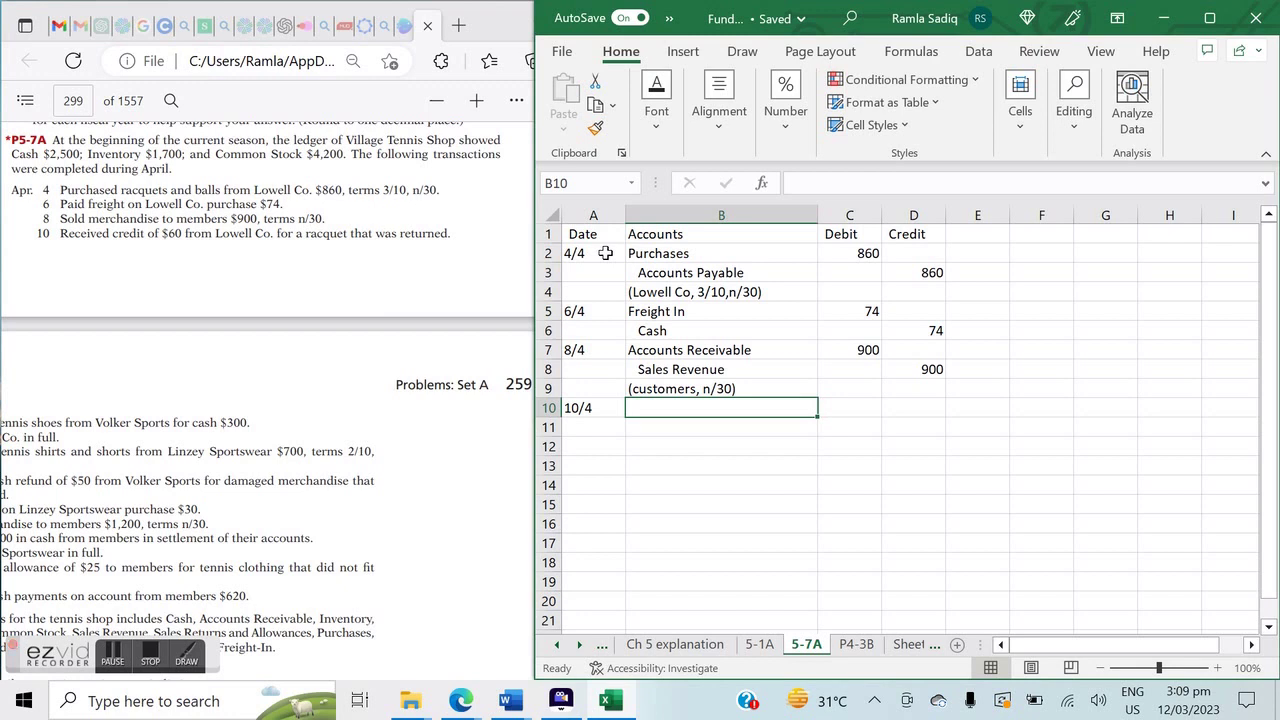
text(Sal)
key(BackSpace)
key(BackSpace)
key(BackSpace)
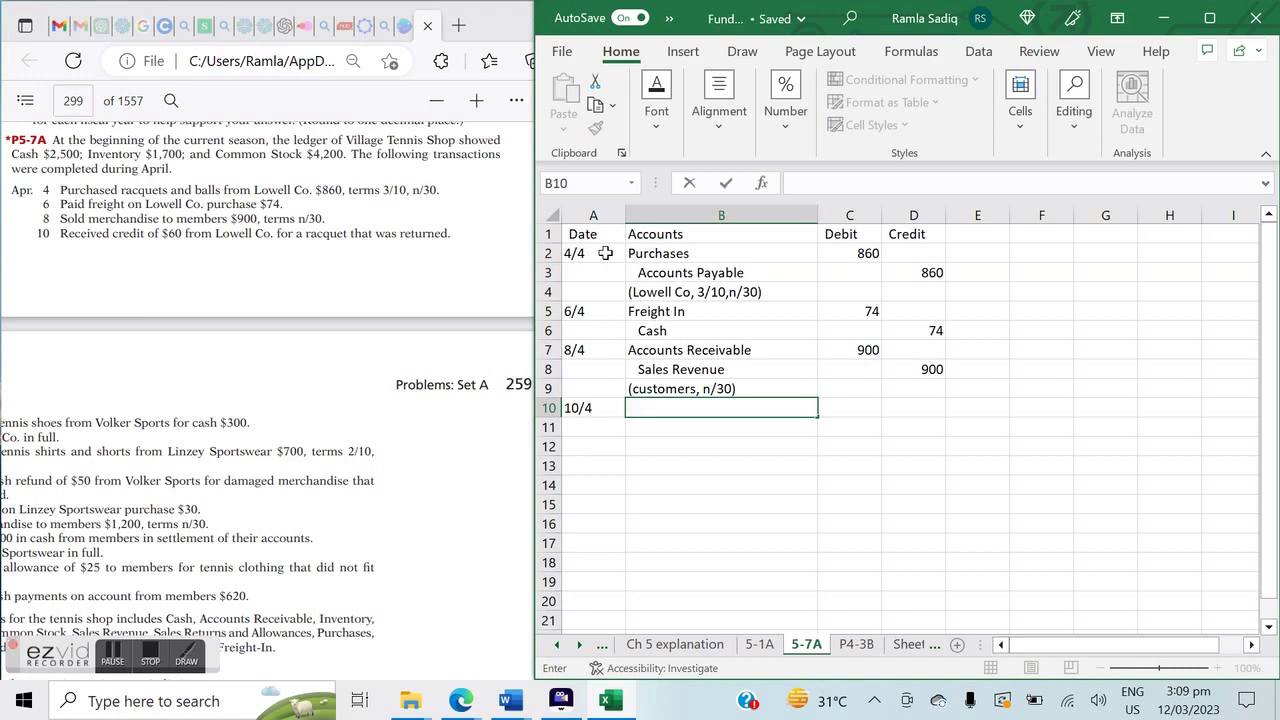
text(Purch)
key(BackSpace)
key(BackSpace)
key(BackSpace)
text(ch)
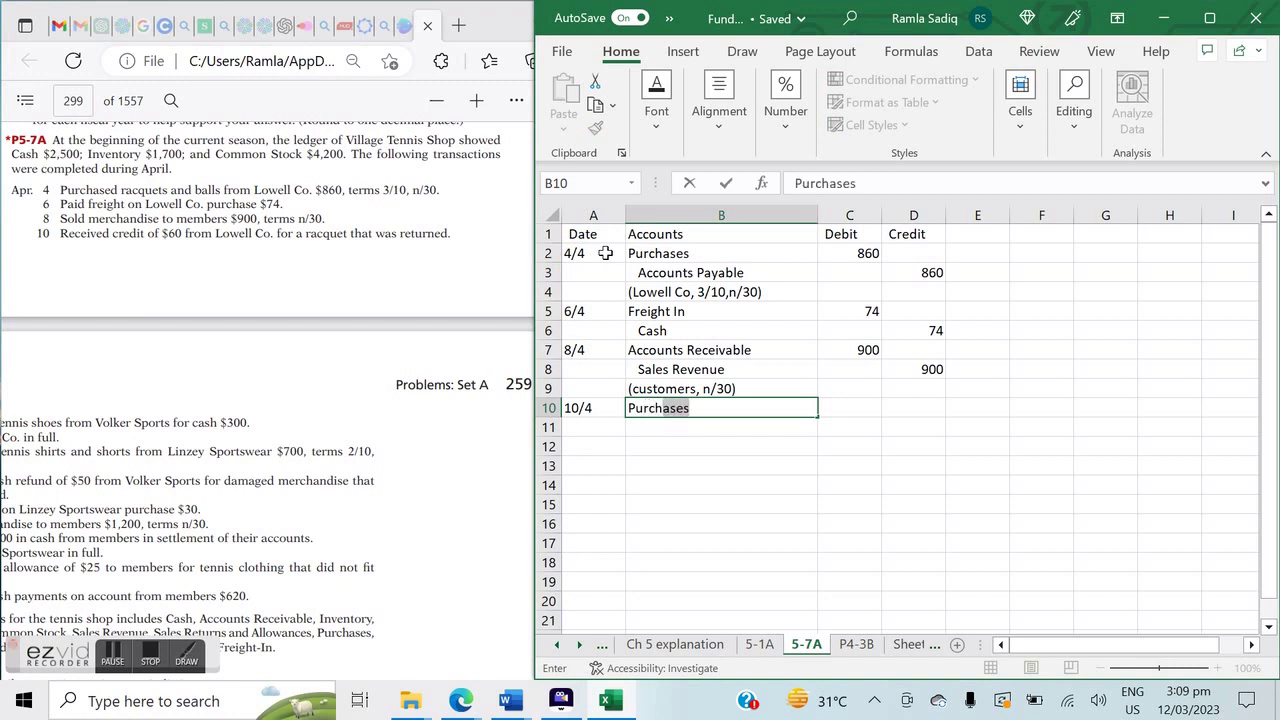
text(ase)
key(BackSpace)
text(Returns & Allowances)
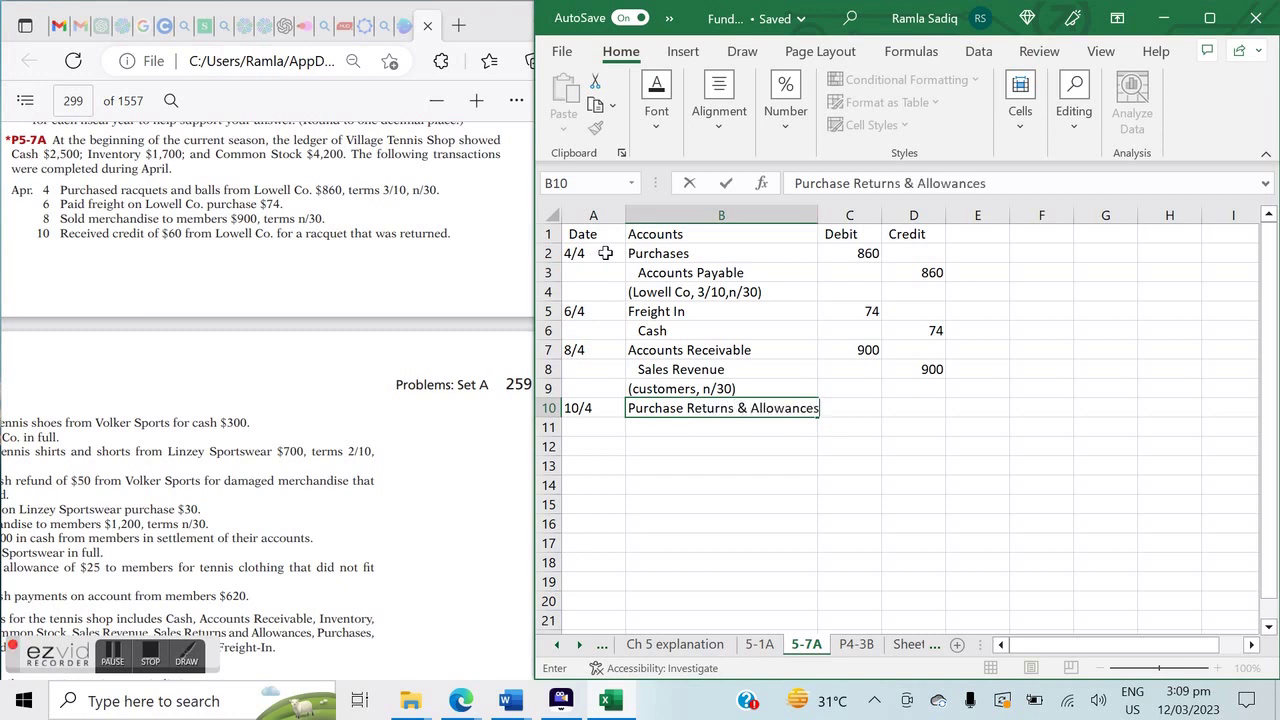
key(Return)
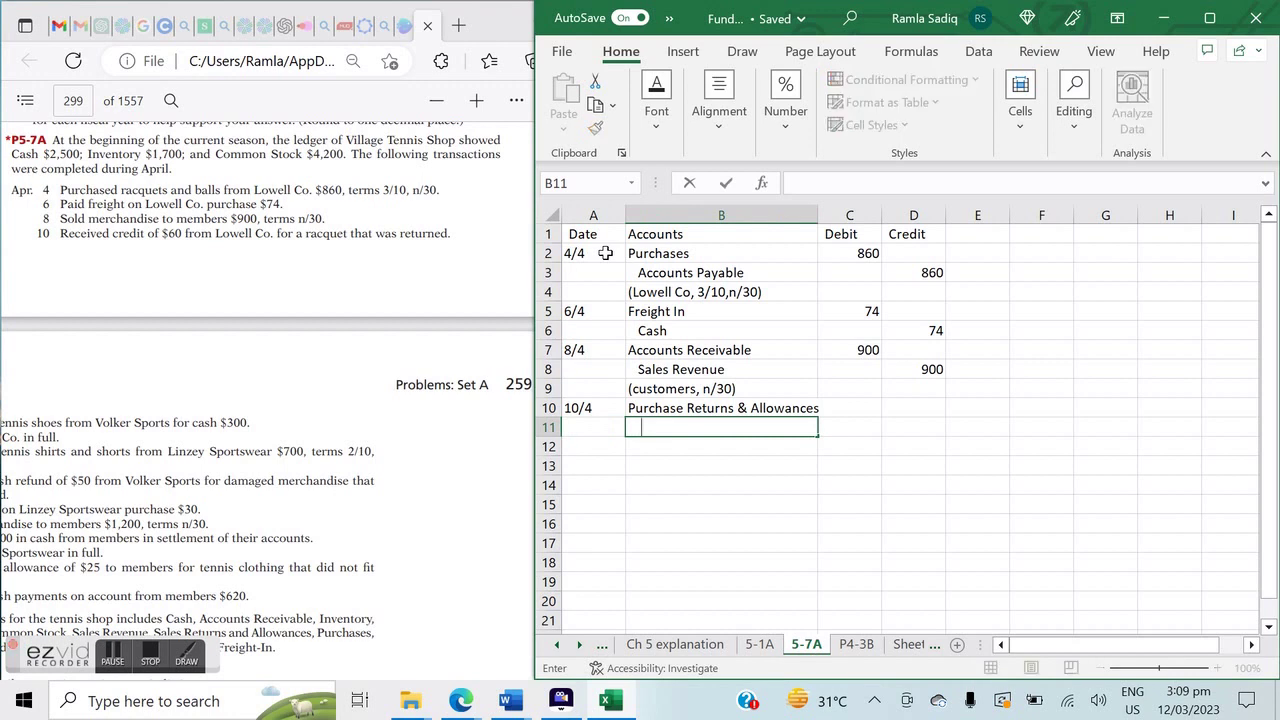
Move the "Purchase Returns & Allowances" account name from B10 down to B11.
text(A)
key(BackSpace)
key(Escape)
key(Up)
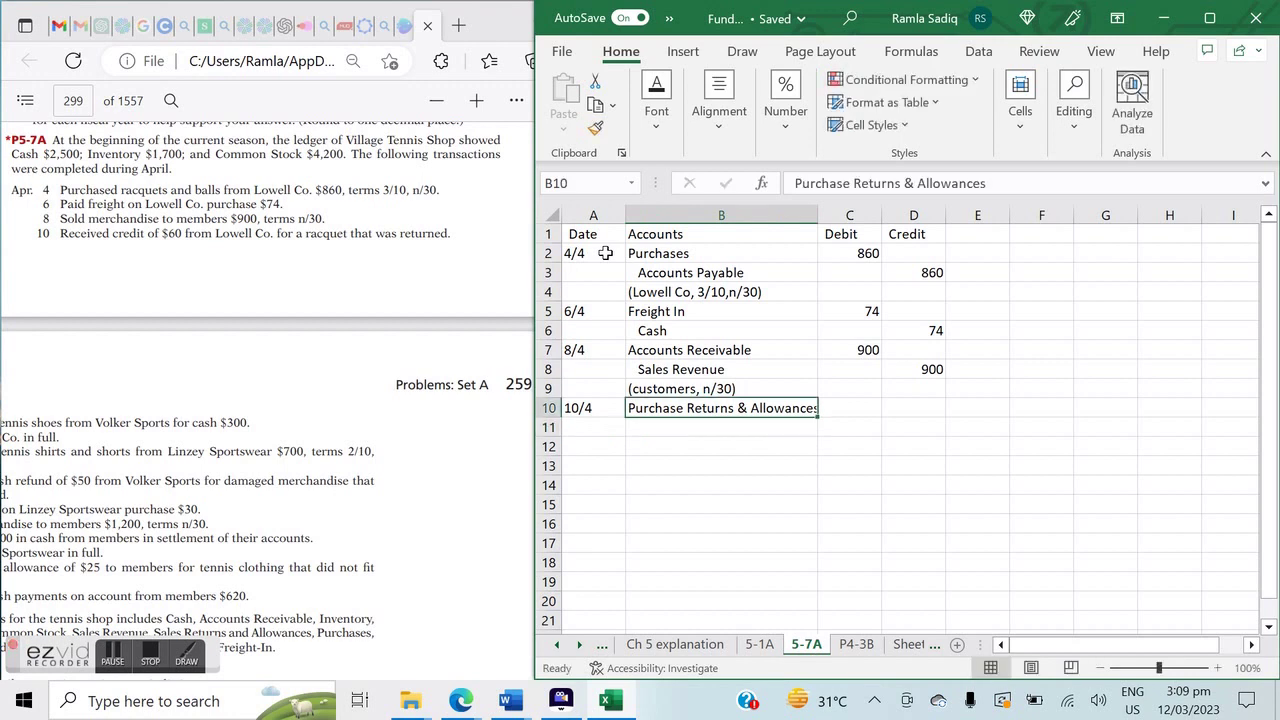
key(ctrl+x)
key(Down)
key(ctrl+v)
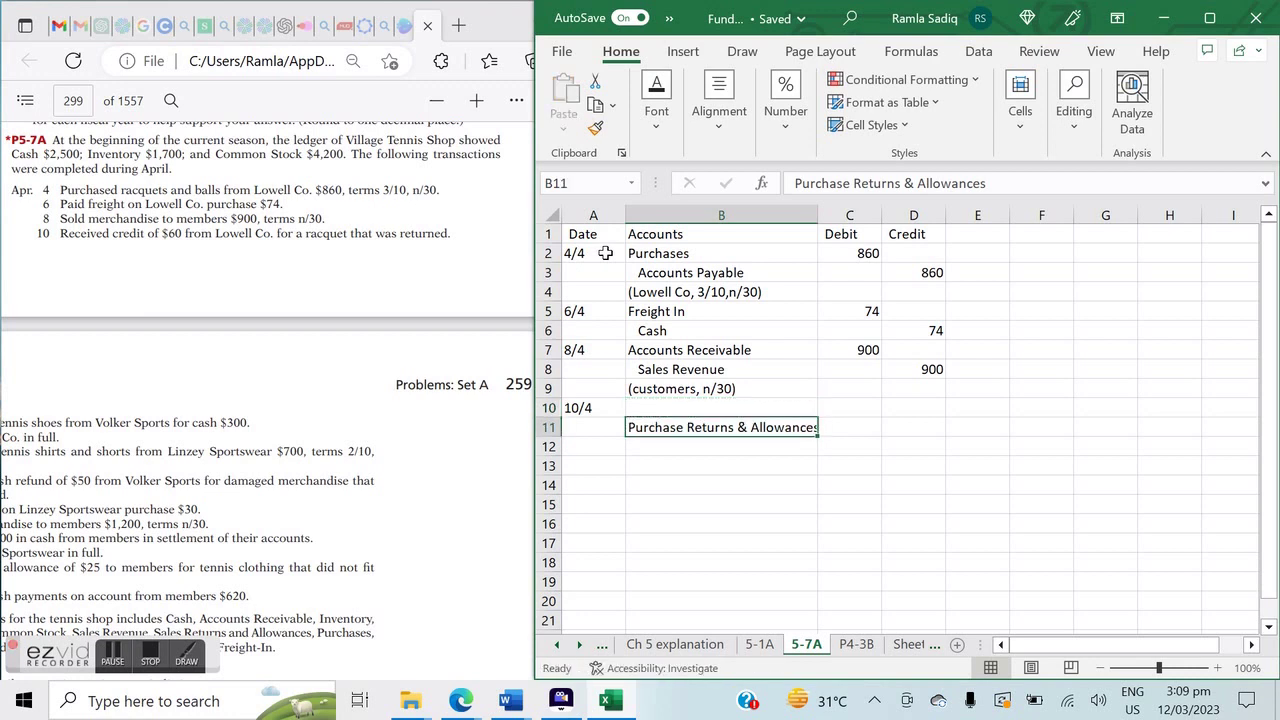
Enter Accounts Payable in B10 as the debited account of the 10/4 entry.
key(Up)
key(Down)
key(Up)
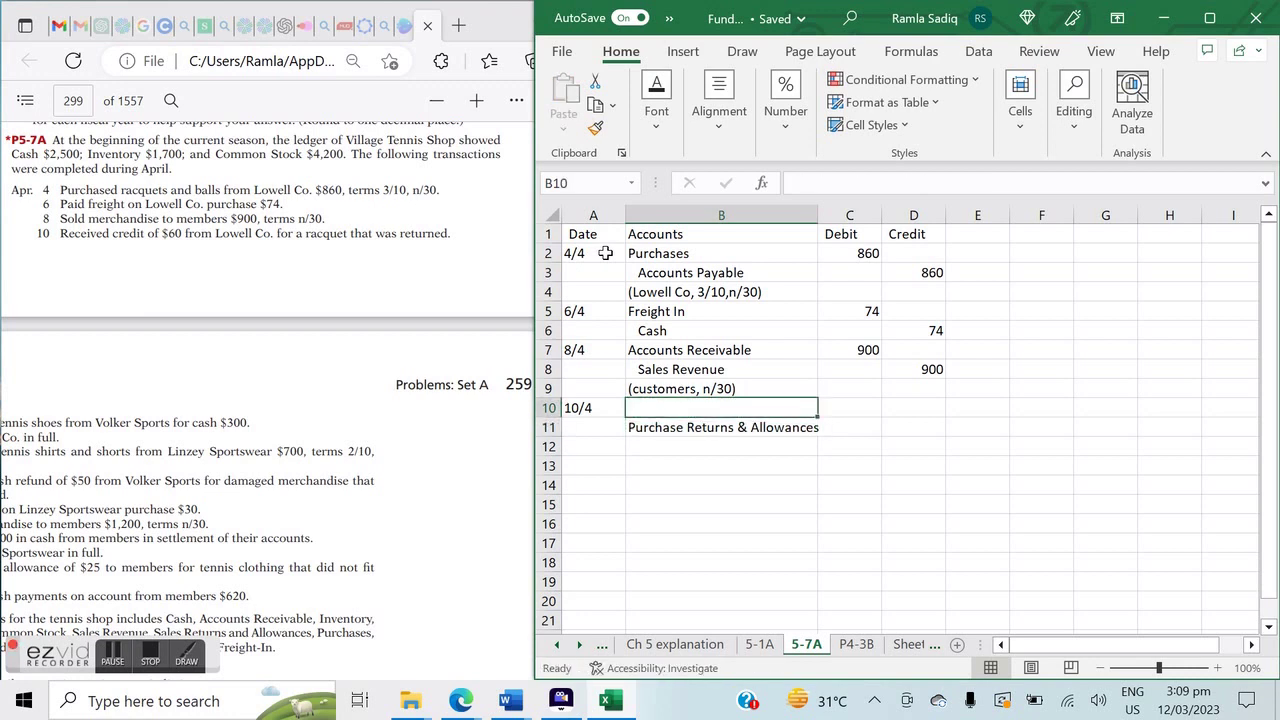
text(Accounts Payable)
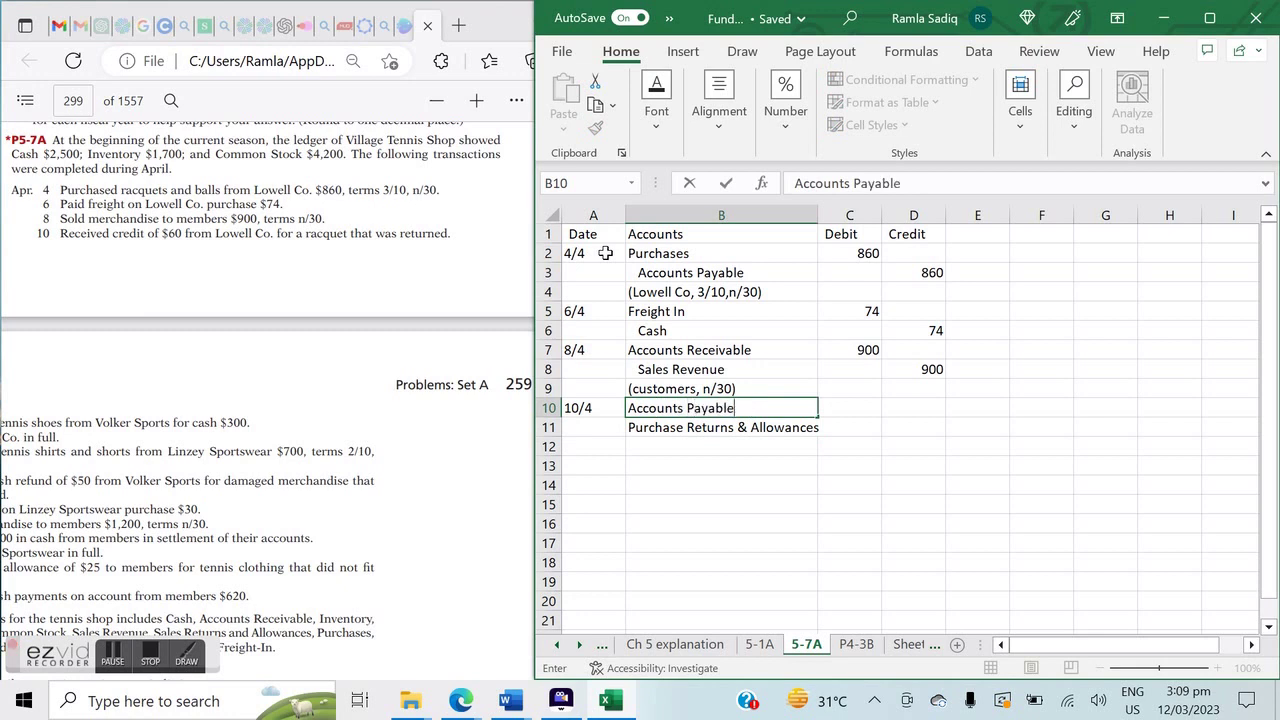
key(Tab)
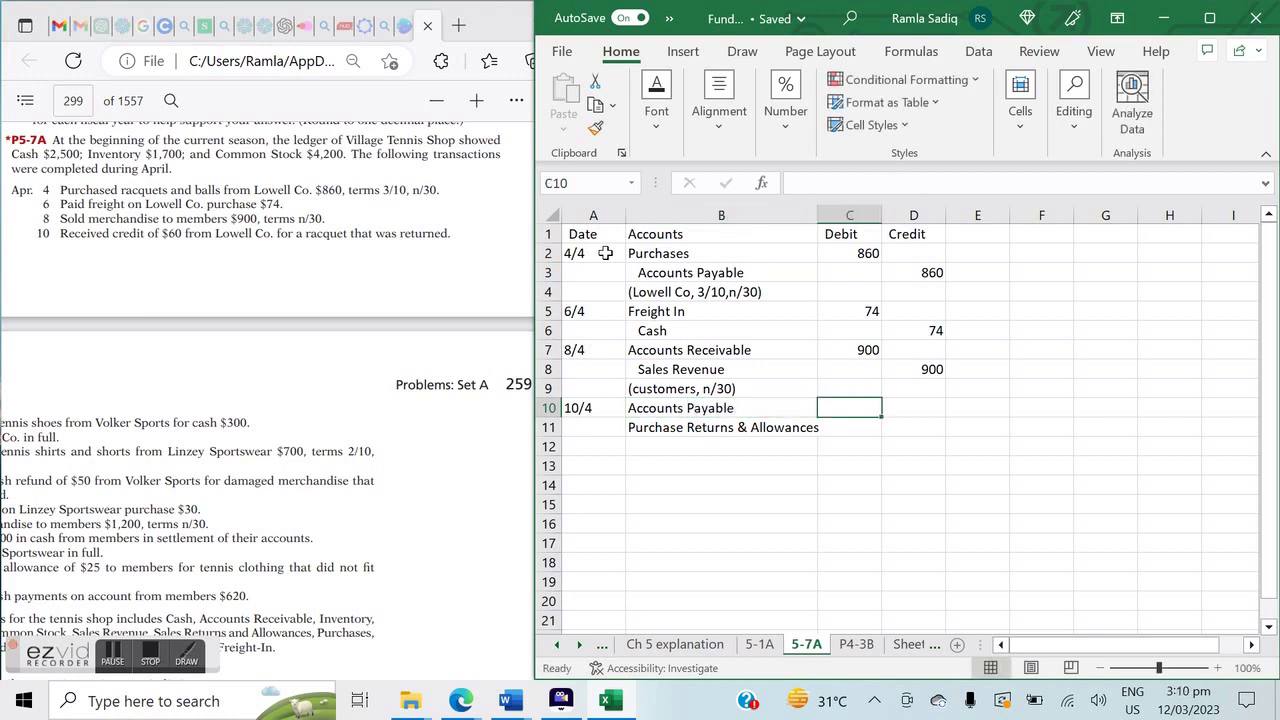
Debit Accounts Payable for 60 in row 10 and credit Purchase Returns & Allowances for 60 in row 11.
text(60)
key(Down)
key(Right)
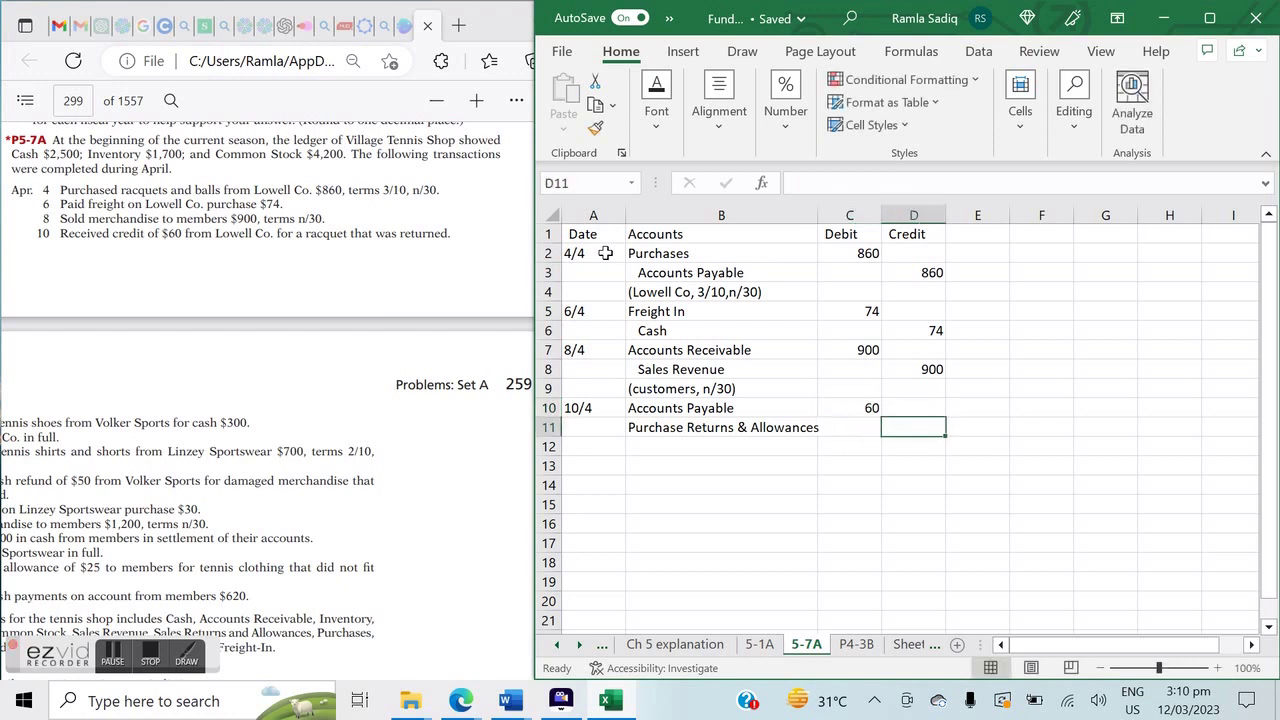
text(60)
key(Return)
Add the explanation "(Lowell Co)" under the 10/4 entry in B12.
key(Left)
key(Left)
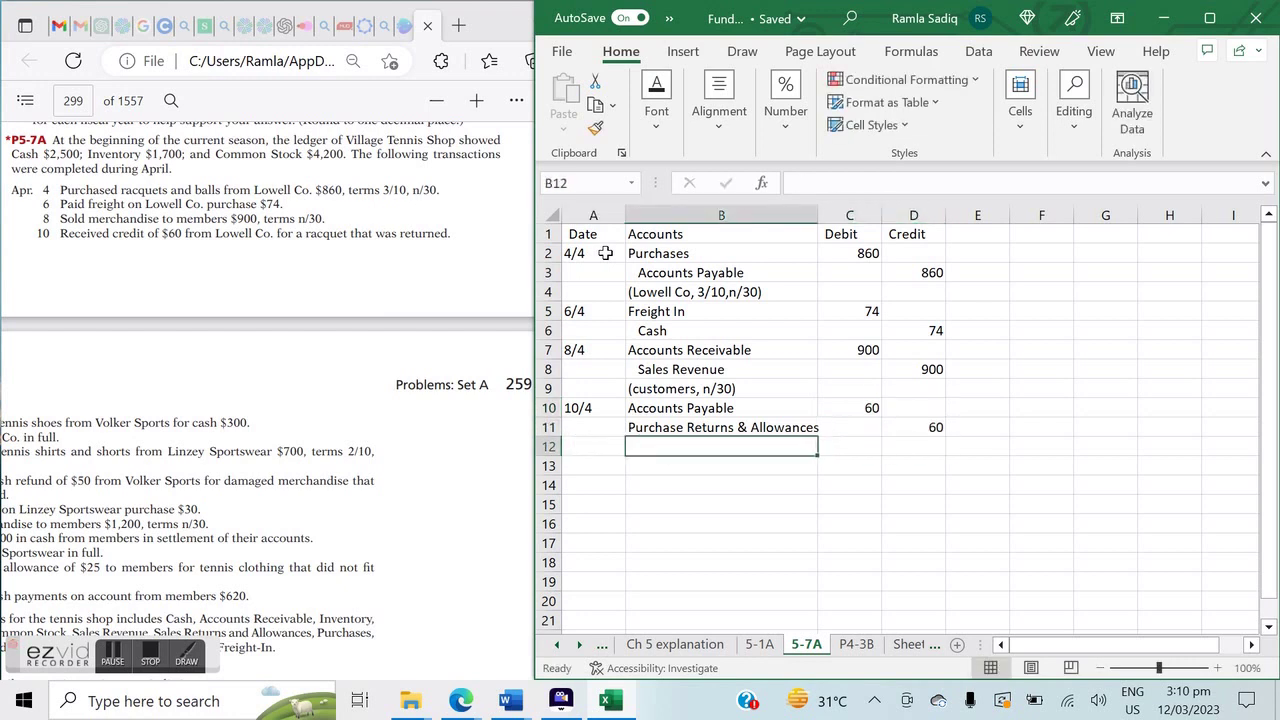
text((Lowell )
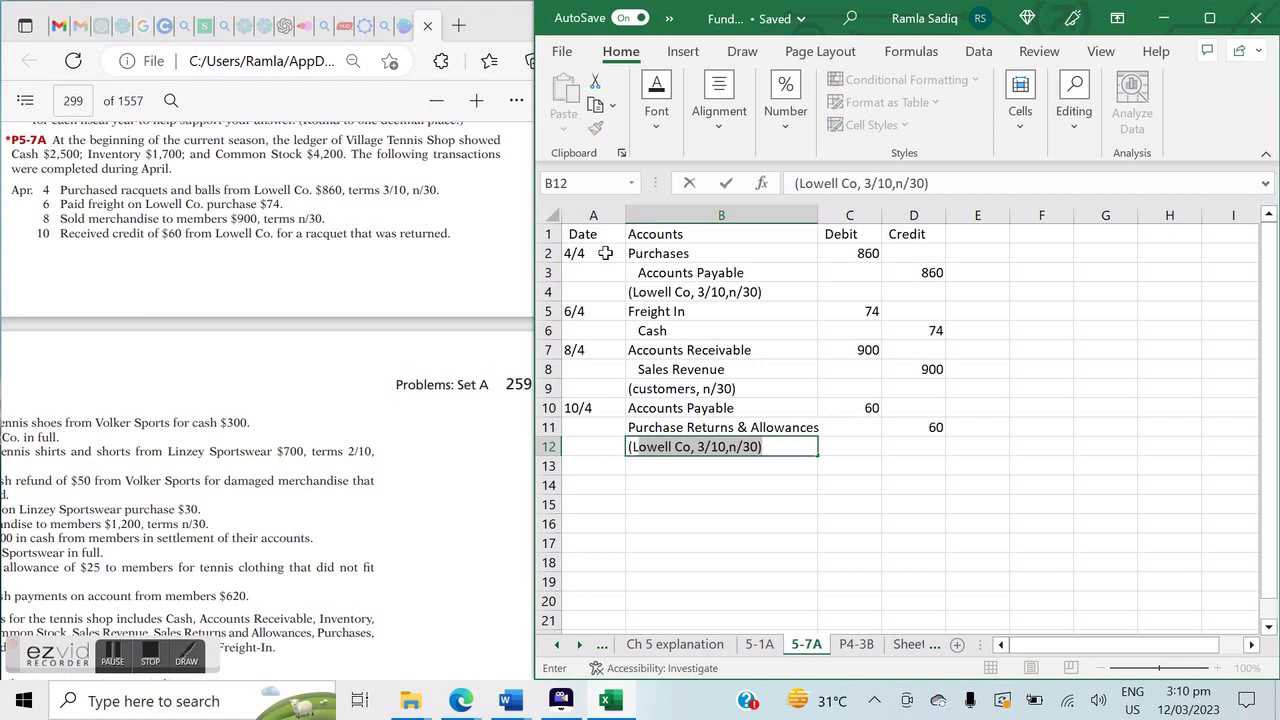
text(Co))
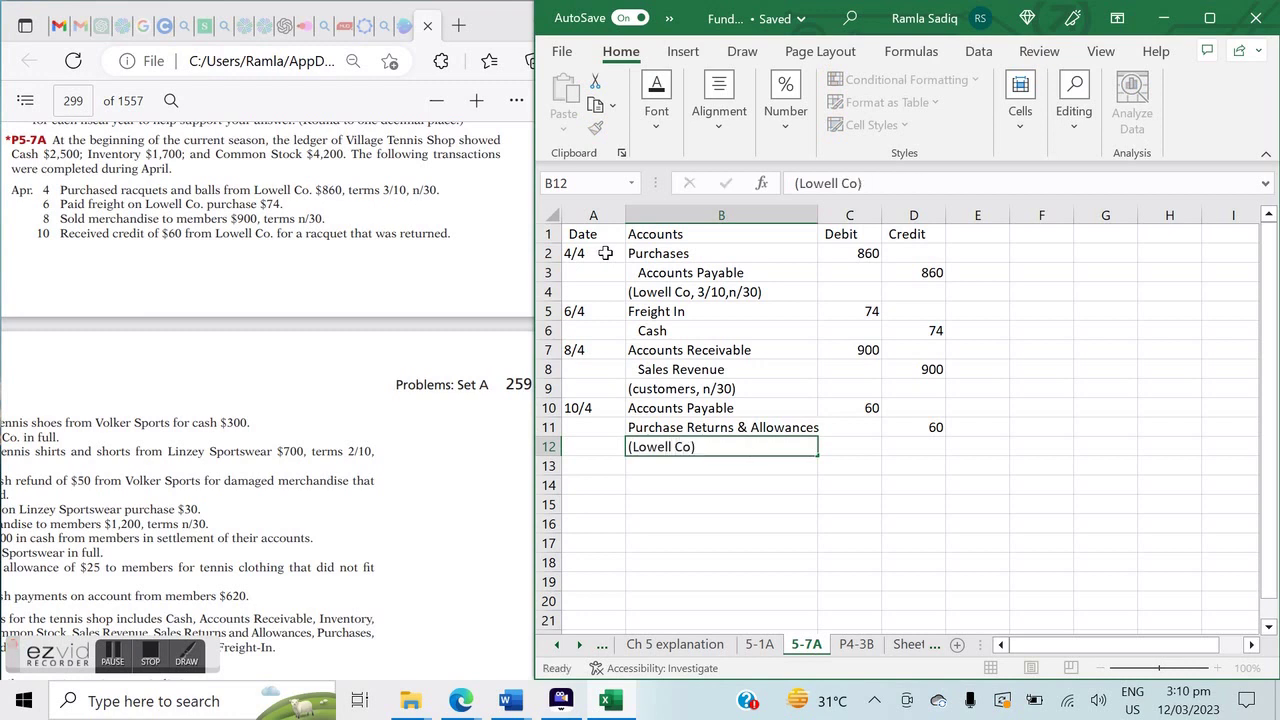
key(Return)
key(Left)
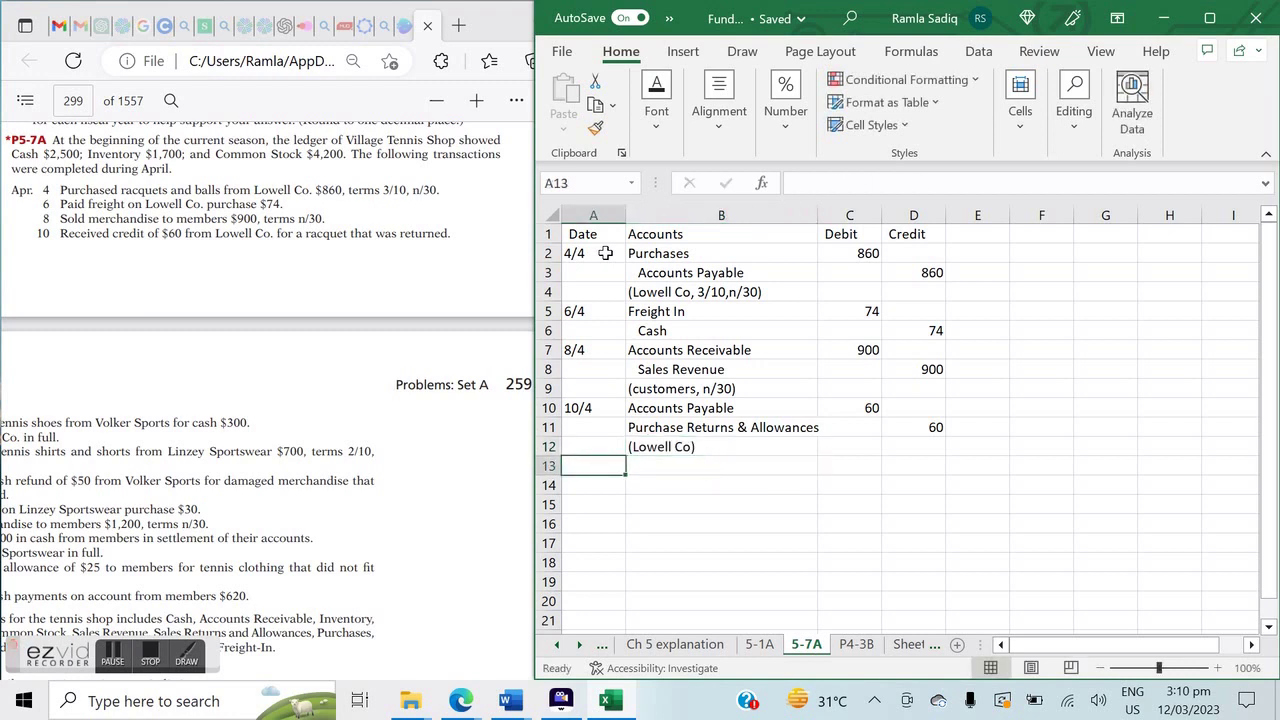
Extend the explanation in B12 to read "(Lowell Co returns)".
key(Right)
key(Up)
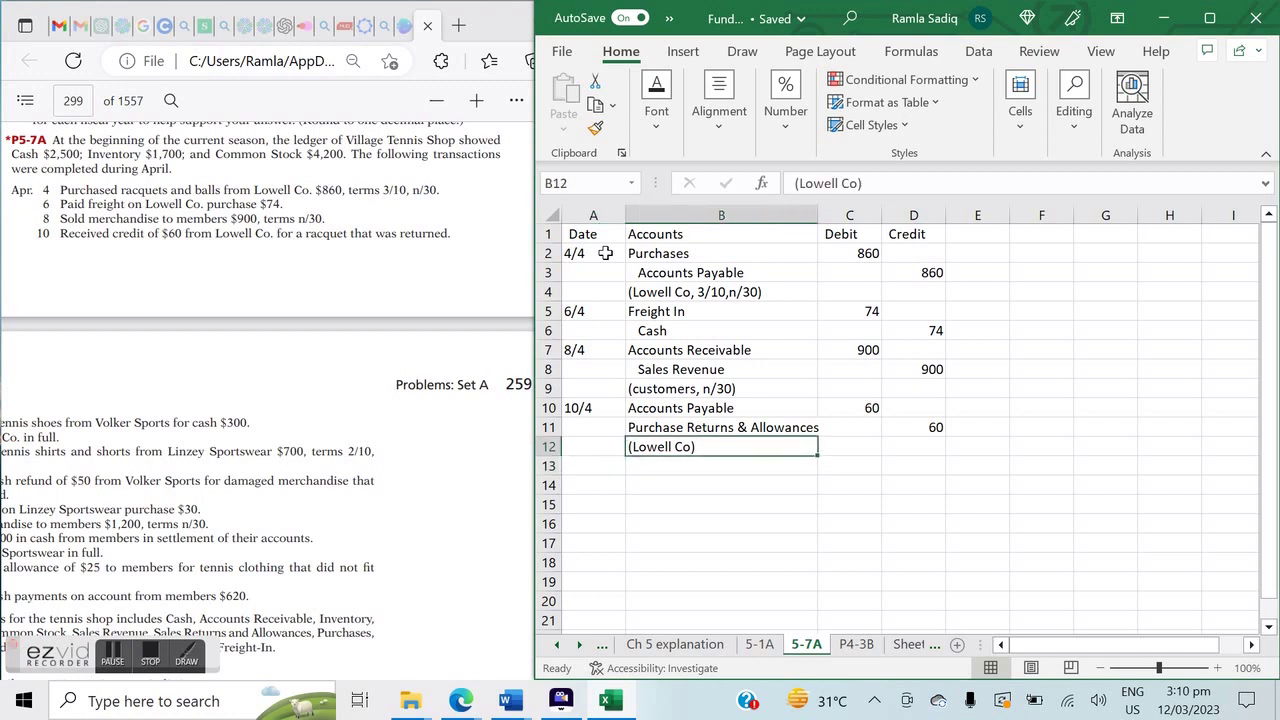
click(866, 185)
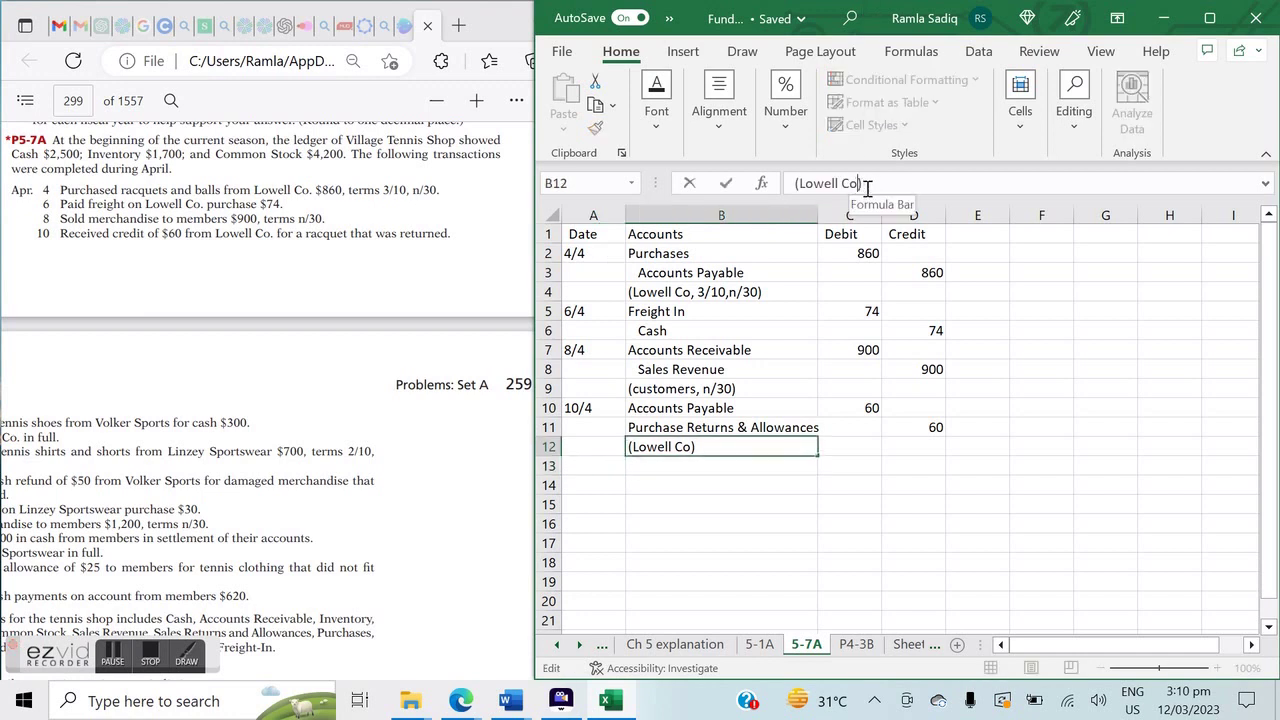
text(returns)
key(Return)
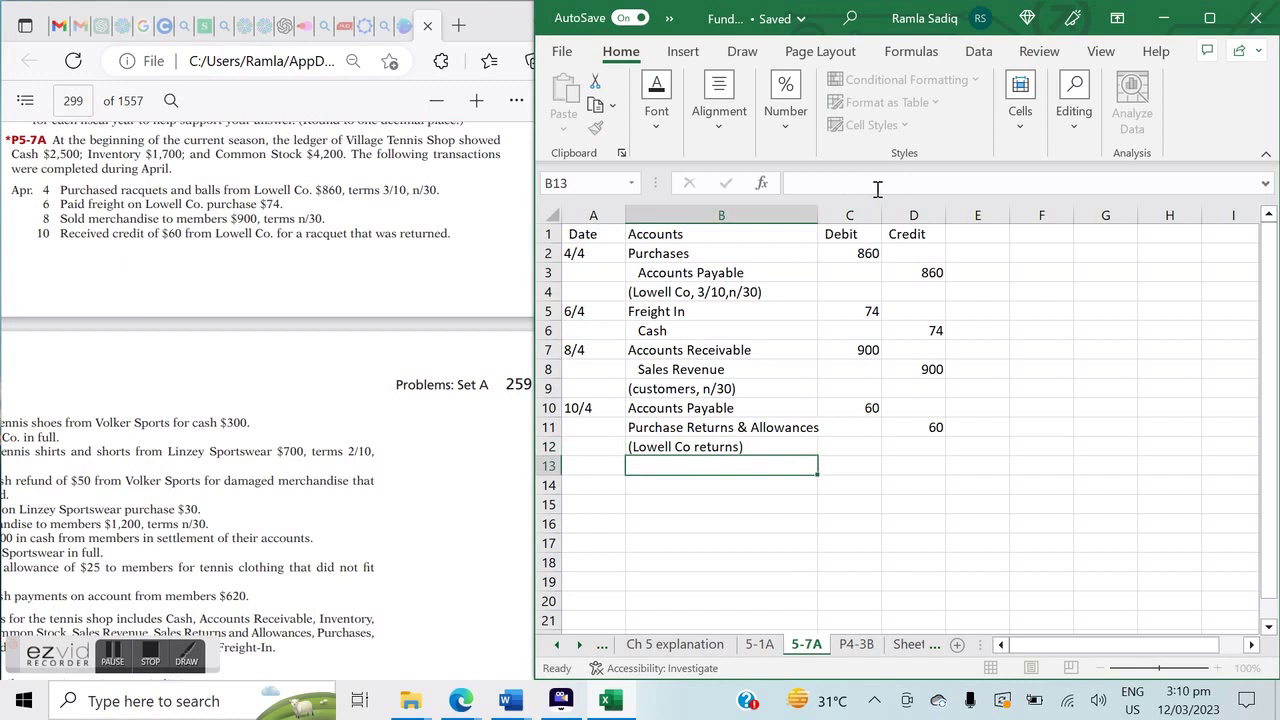
Switch to the PDF textbook, bring the transactions from April 11 onward fully into view, and return to the Excel sheet.
key(Left)
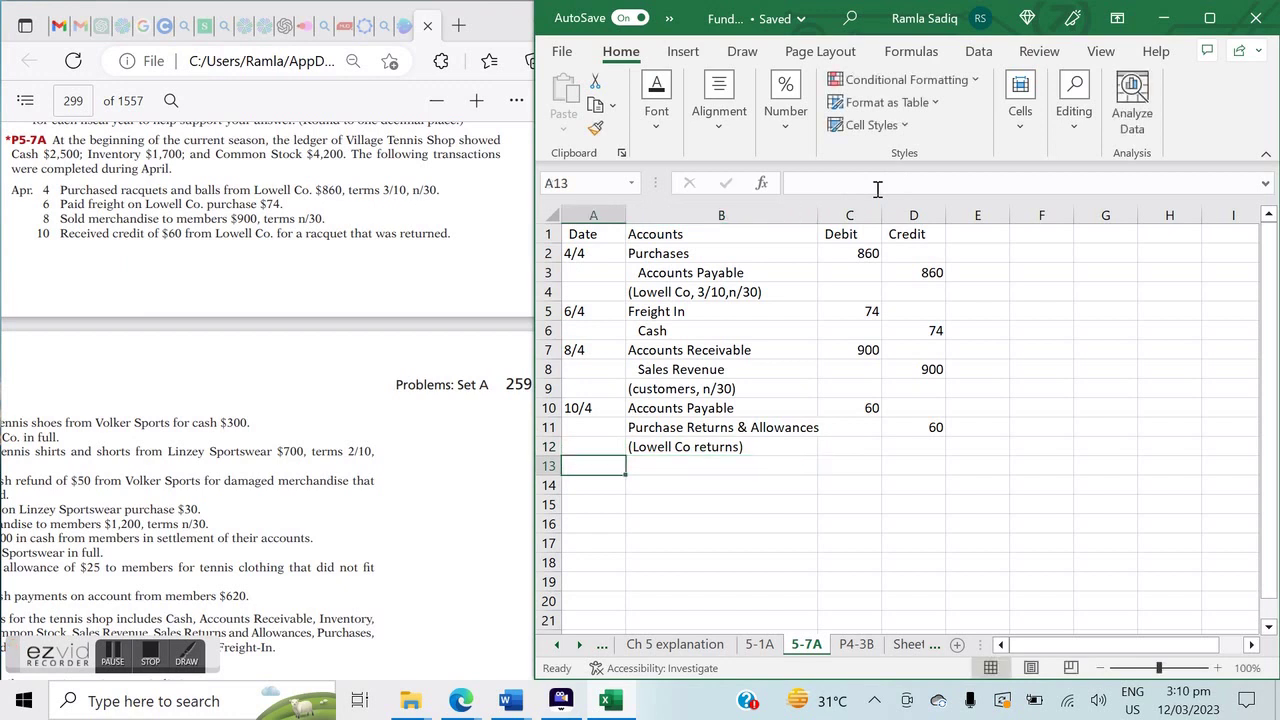
key(alt+Tab)
scroll(295, 400, down, 2)
scroll(295, 400, up, 1)
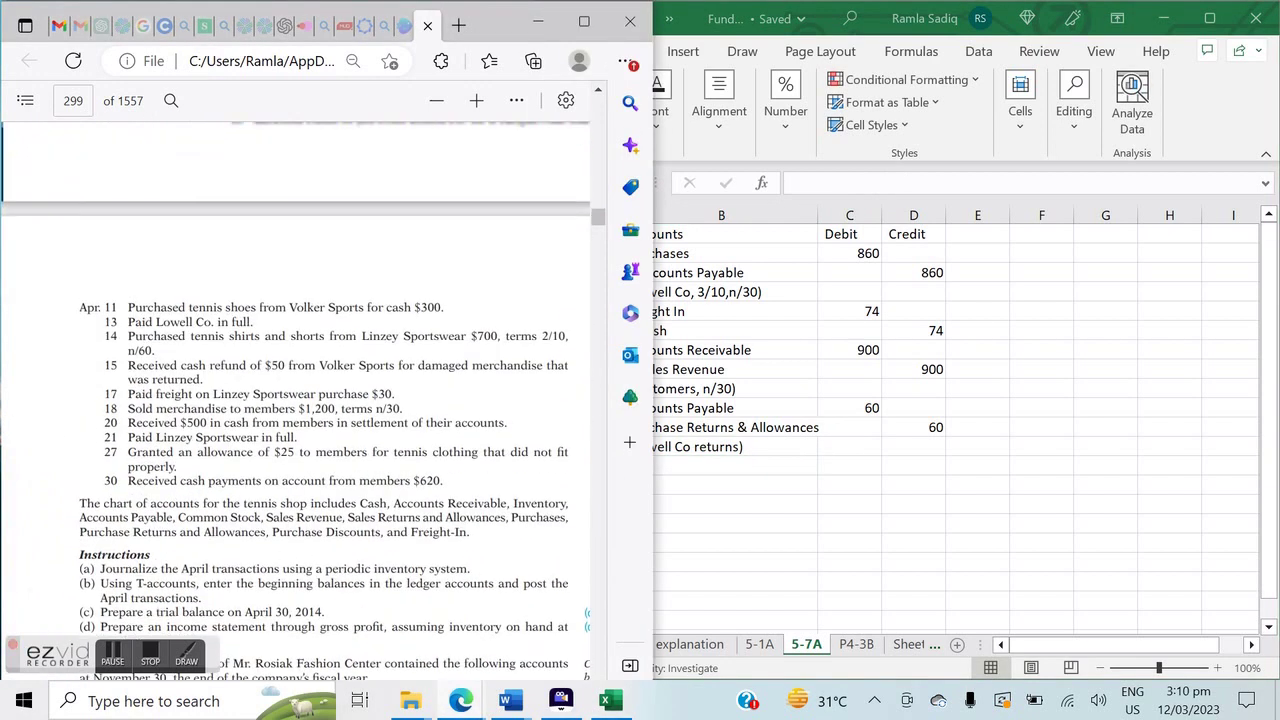
key(alt+Tab)
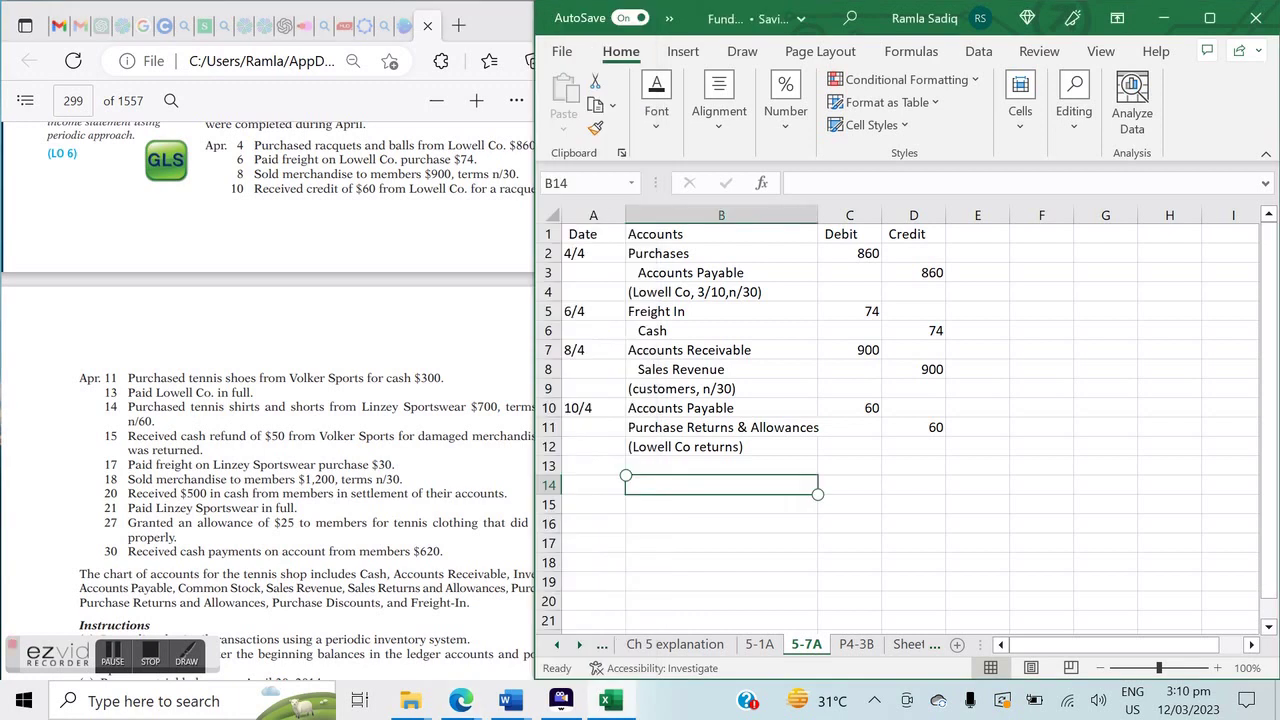
key(alt+Tab)
scroll(295, 400, right, 2)
key(alt+Tab)
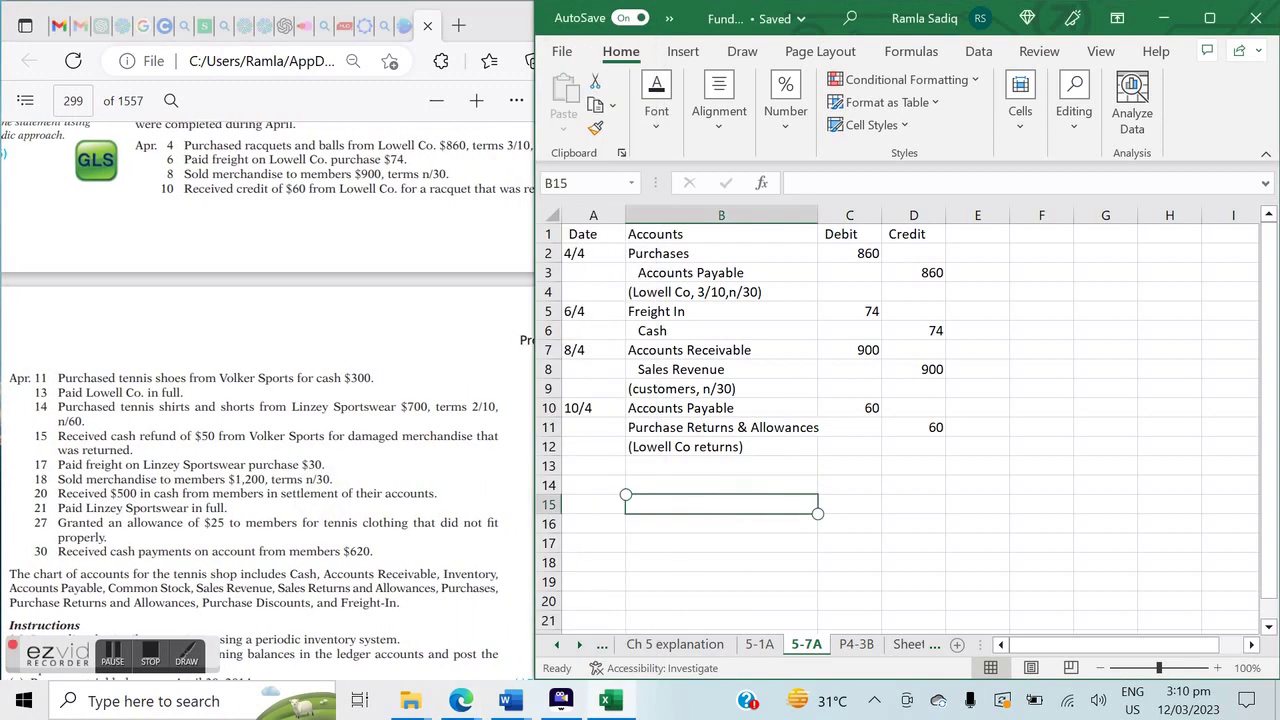
Start the next entry in row 13 with 11/4 stored as a text date and Purchases as the debited account.
click(590, 465)
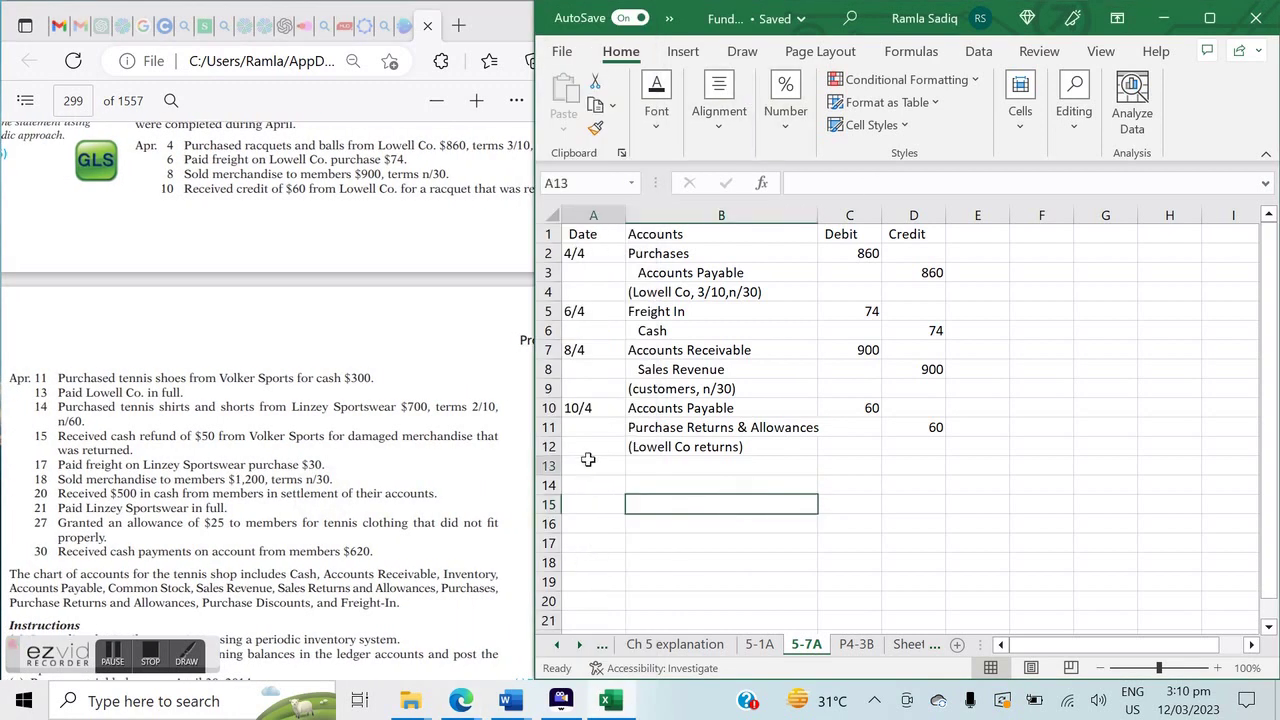
text(11/04)
drag(590, 462, 800, 465)
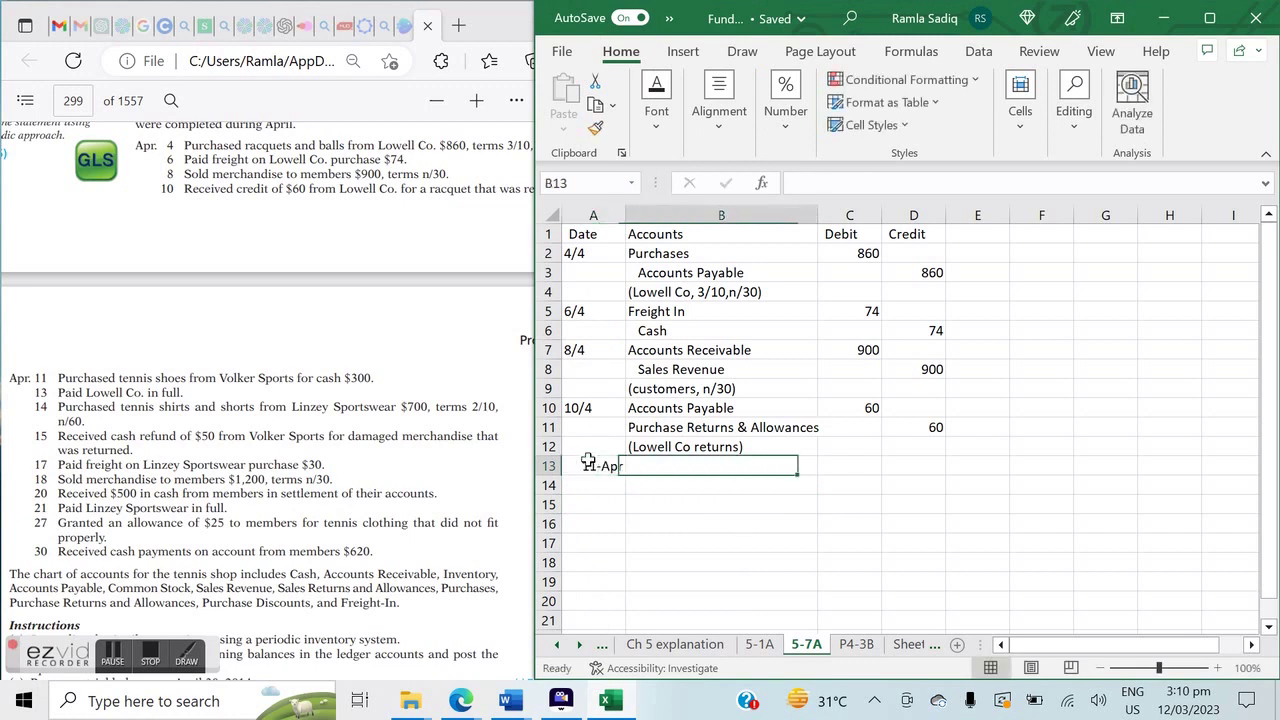
click(590, 462)
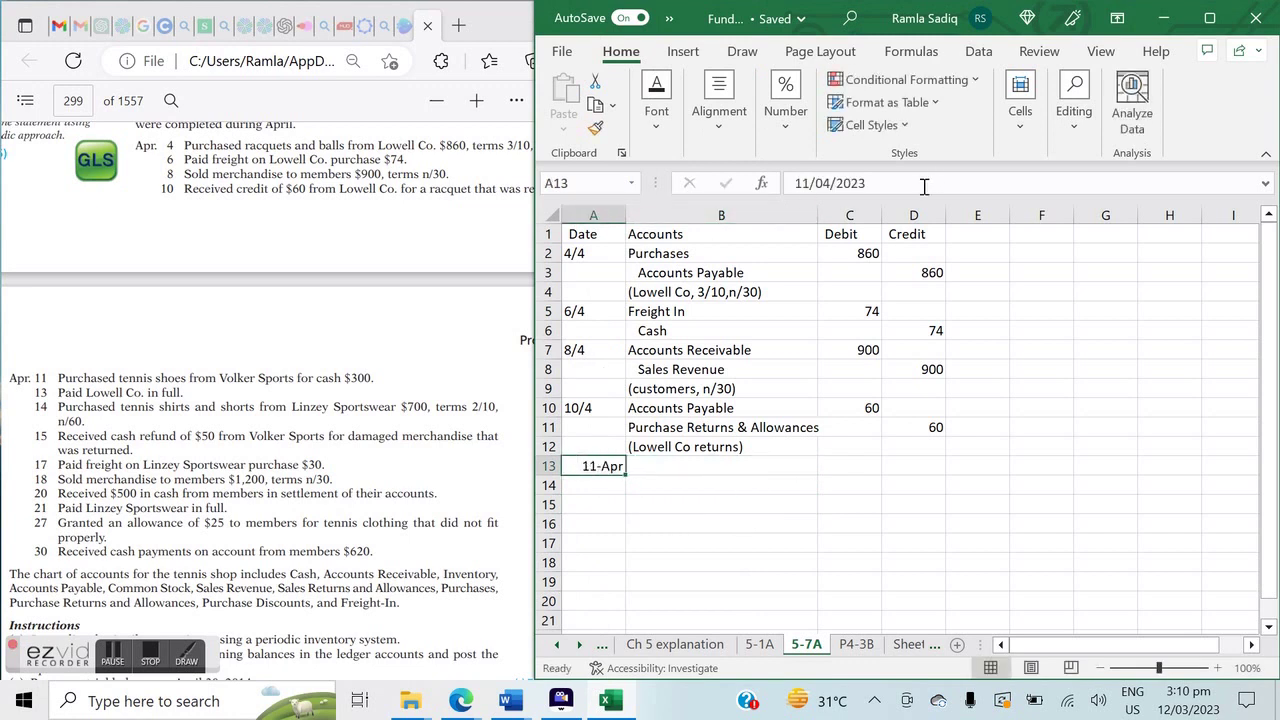
key(BackSpace)
text('11/4)
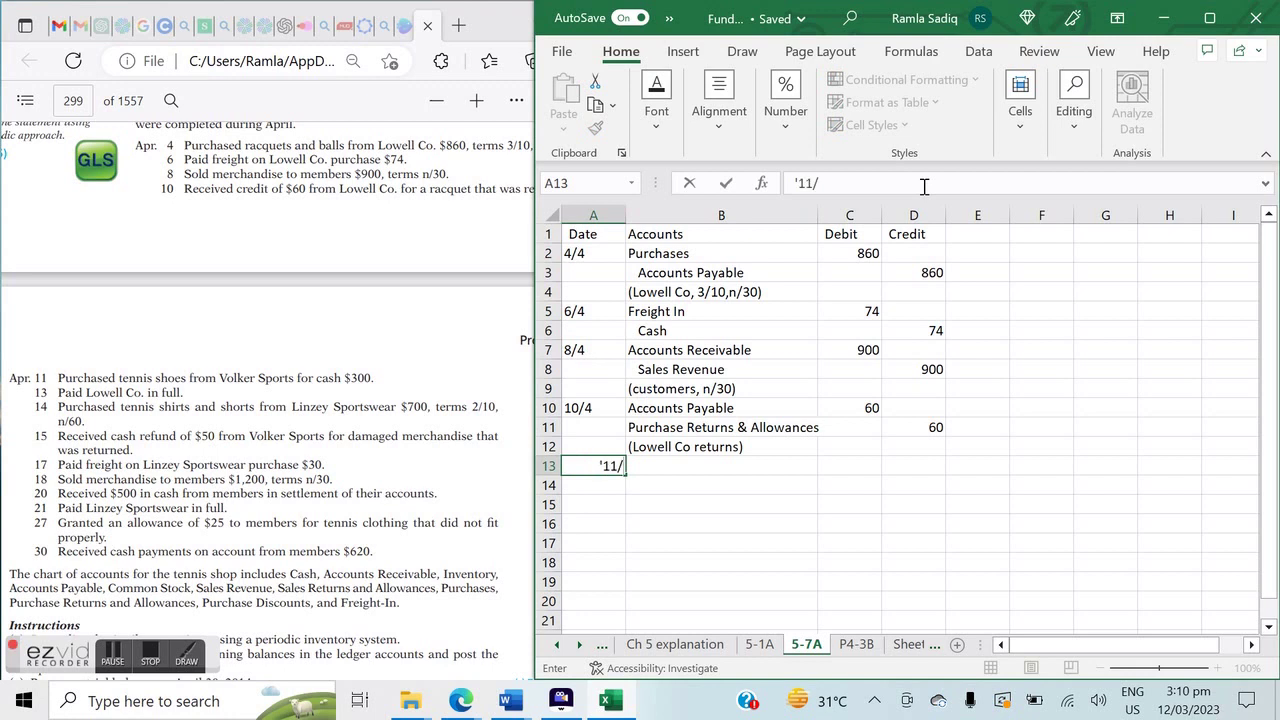
key(Tab)
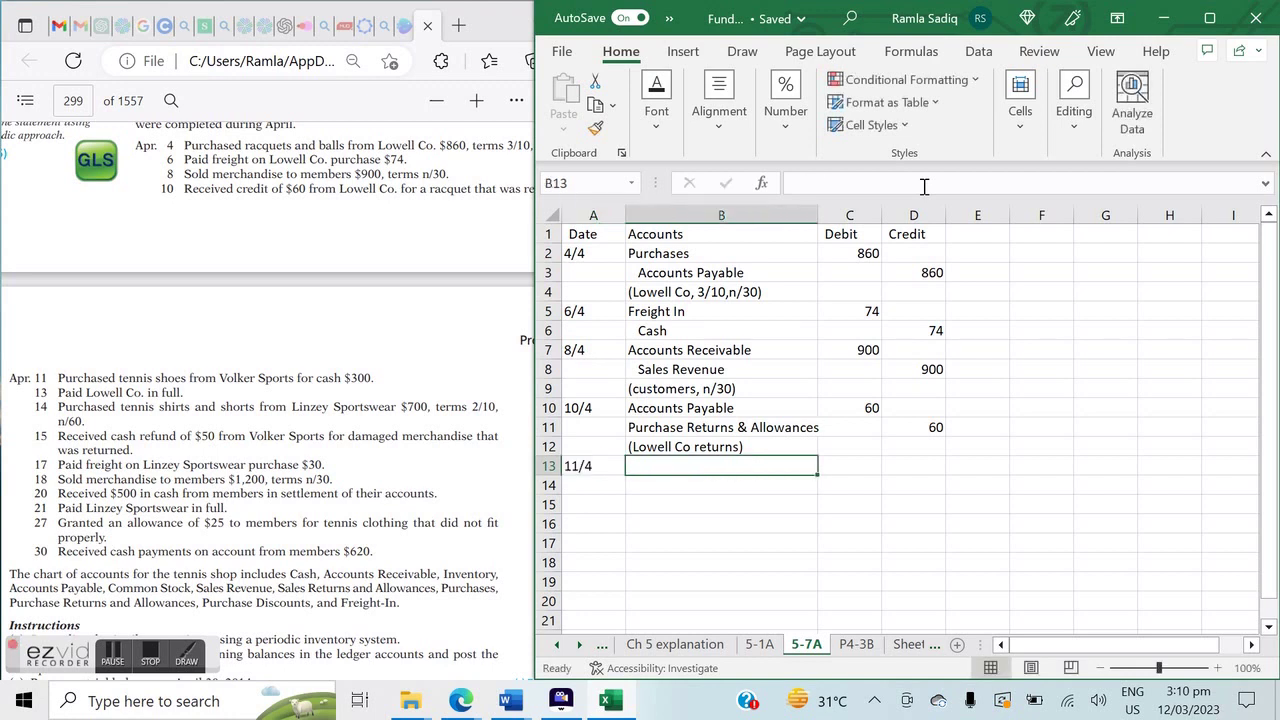
text(Purchases)
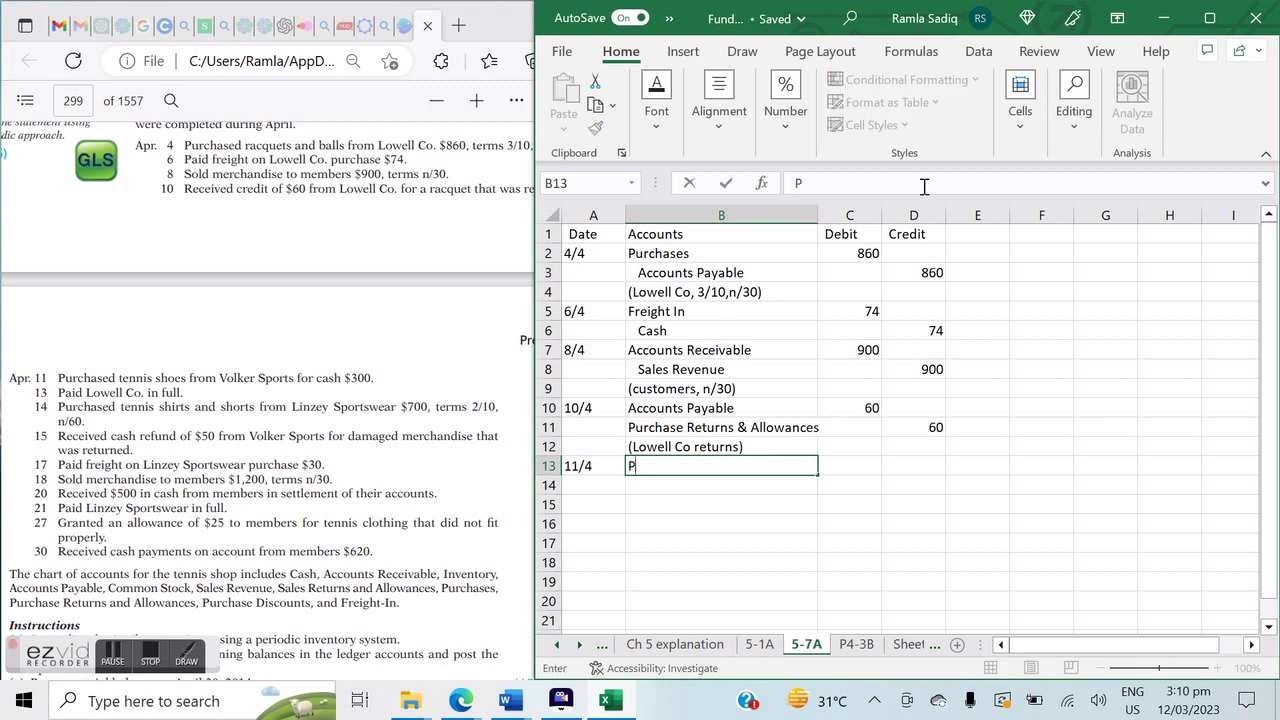
key(Return)
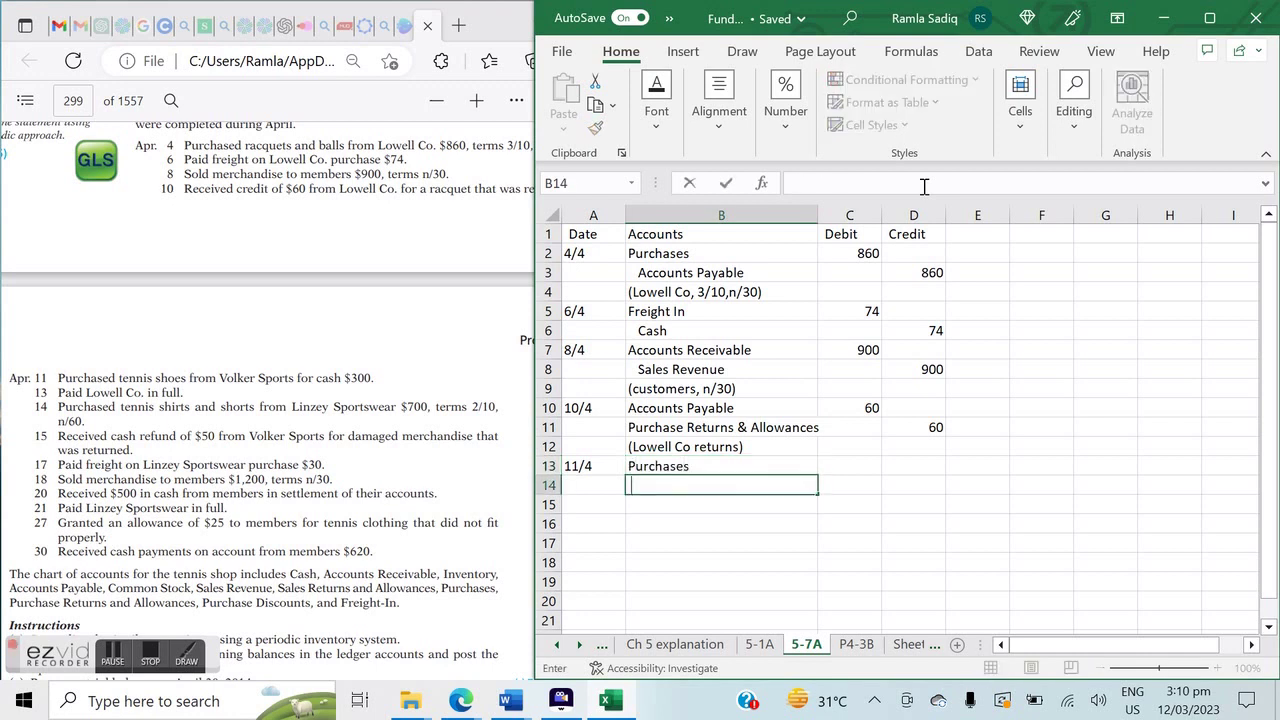
Complete the 11/4 entry's text with indented Cash in B14 and the explanation "(Volker)" in B15.
text(Cash)
key(Return)
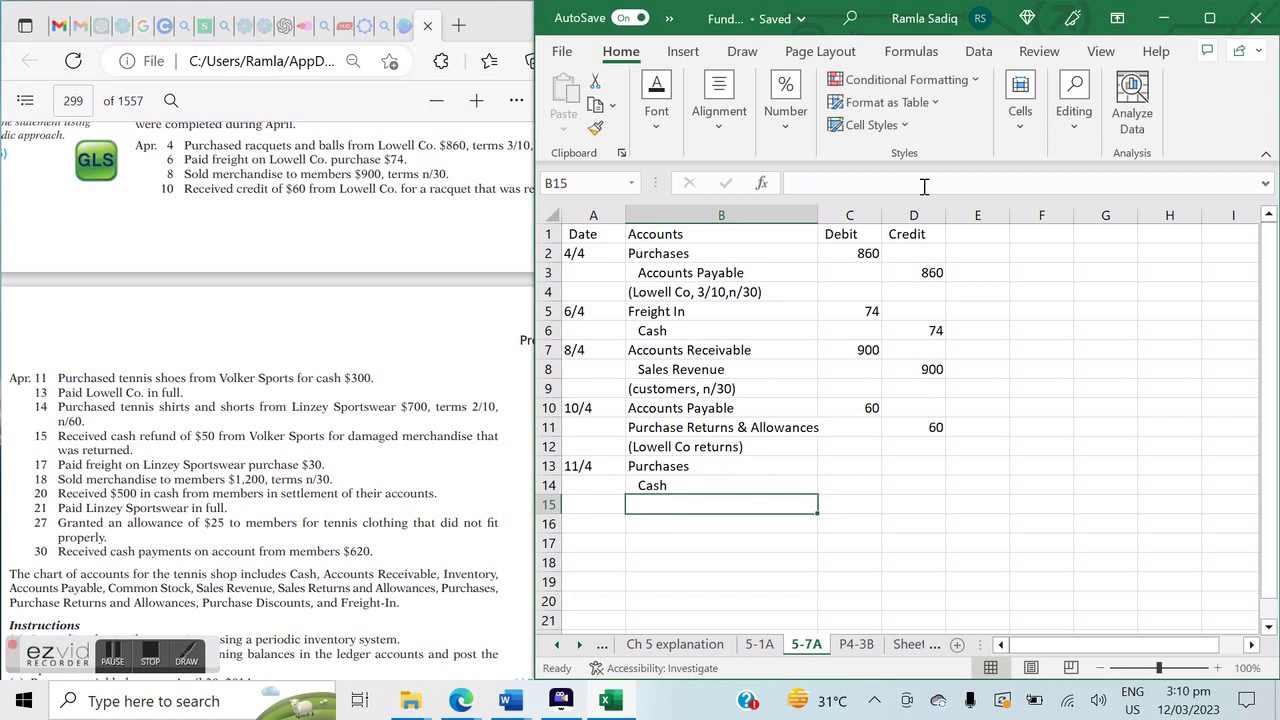
text((Volker))
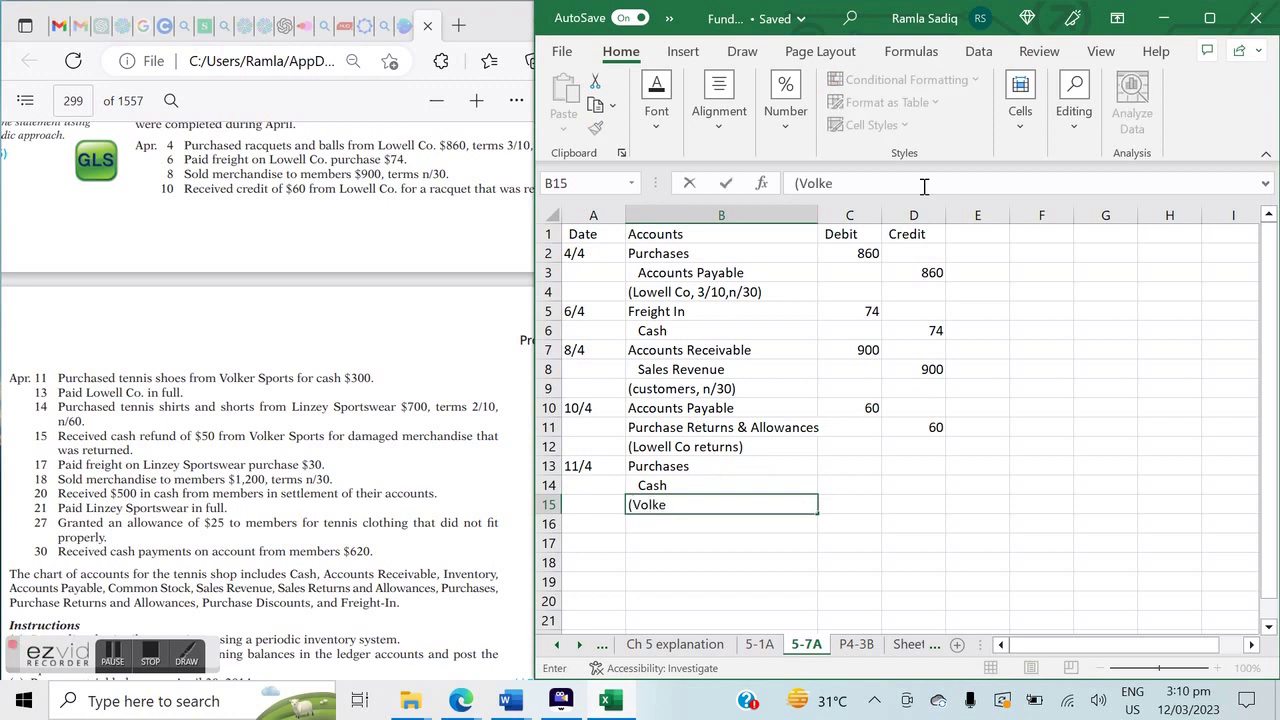
key(Return)
Record 300 as the Purchases debit in C13 and 300 as the Cash credit in D14.
key(Up)
key(Up)
key(Up)
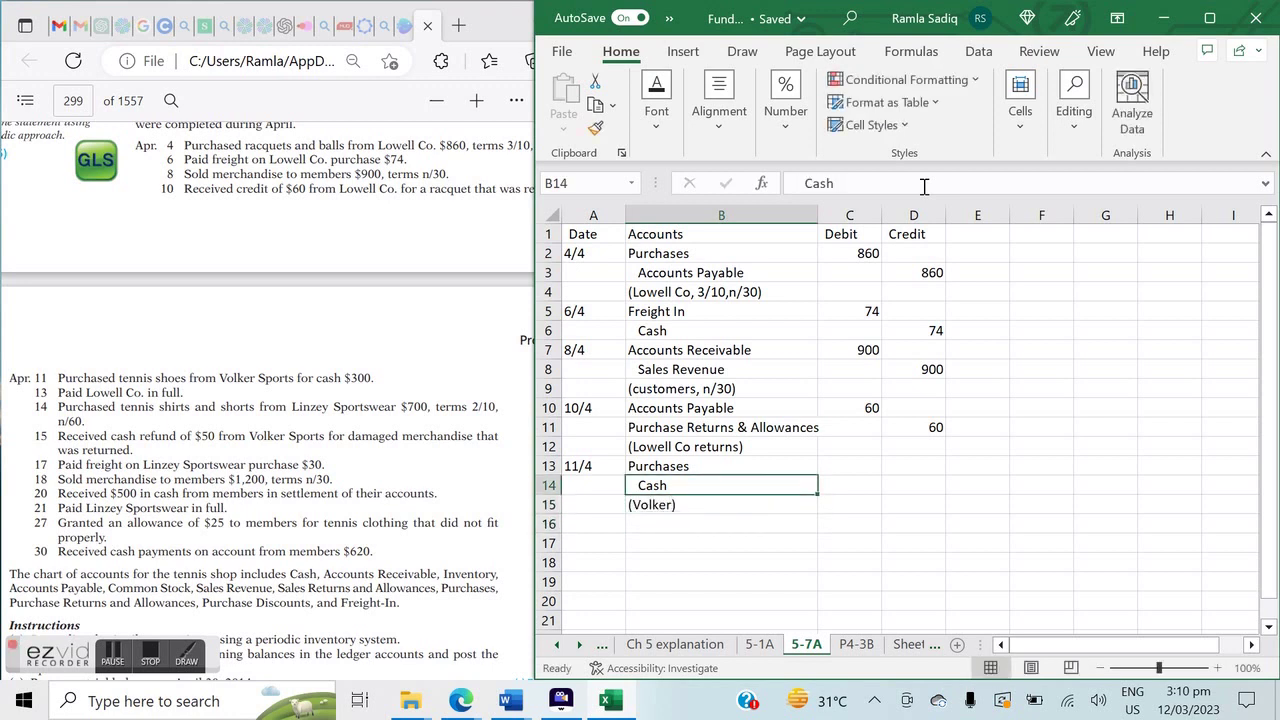
key(Right)
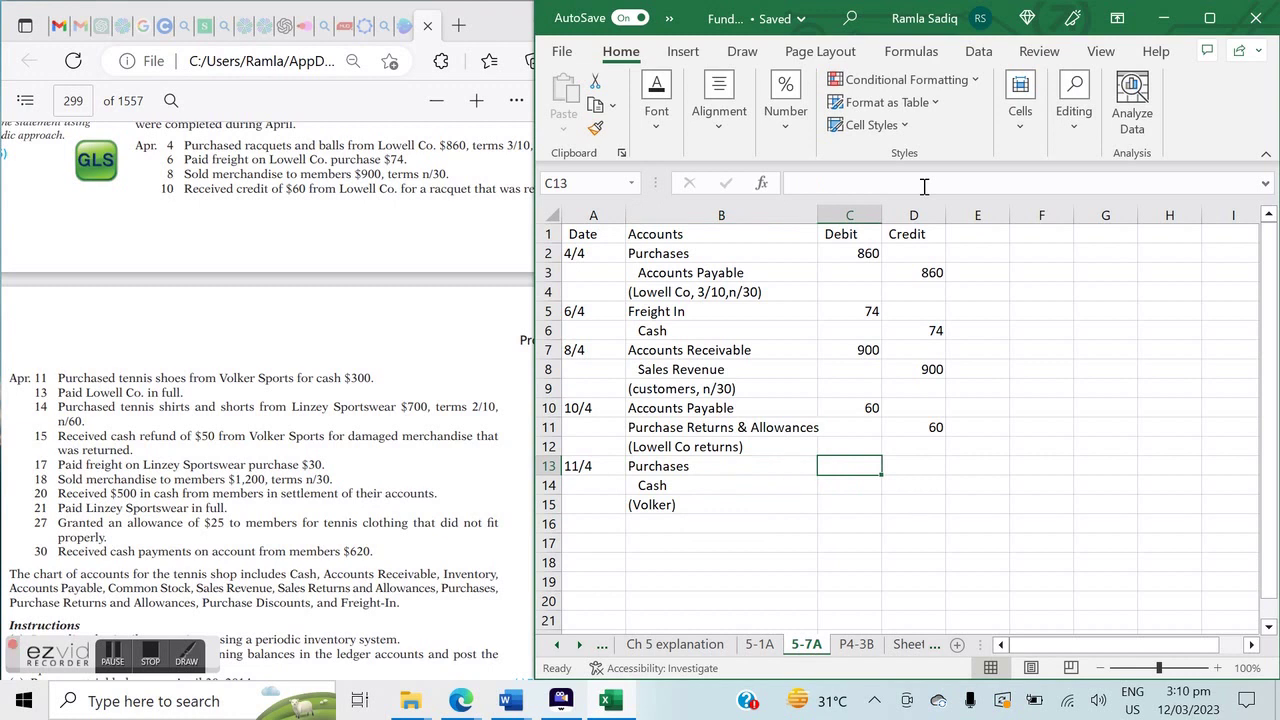
text(300)
key(Tab)
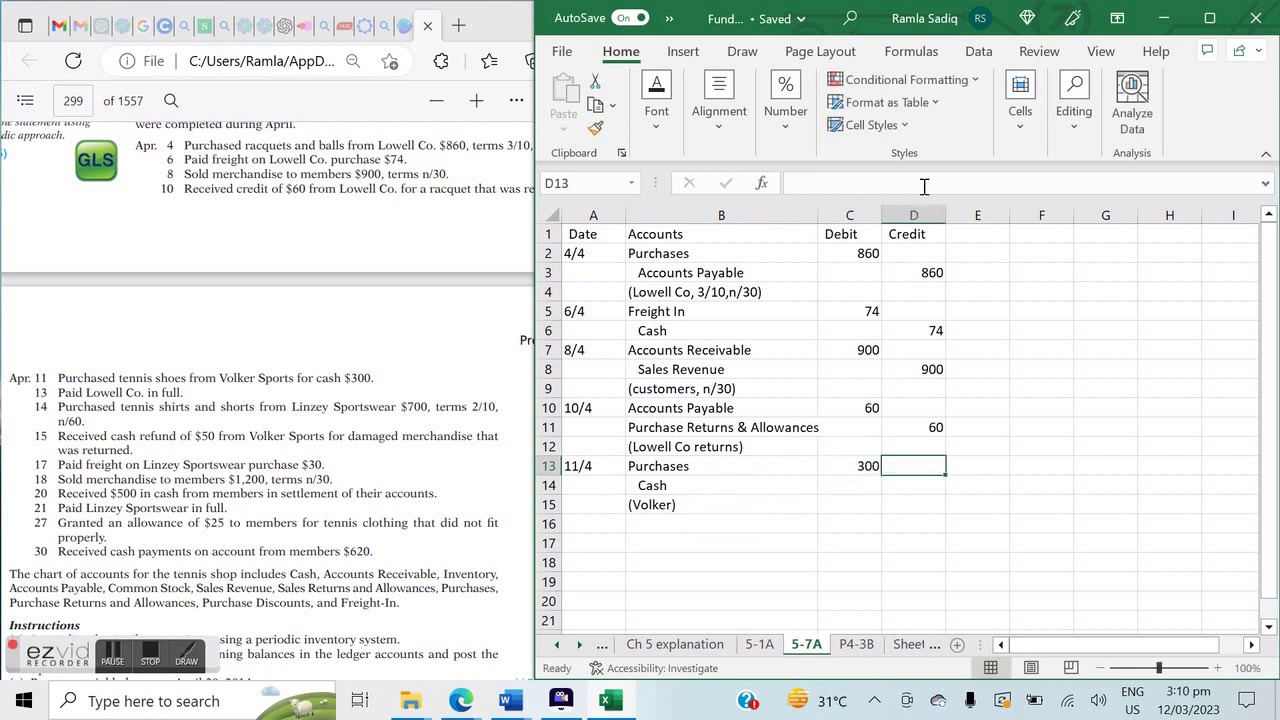
key(Down)
text(300)
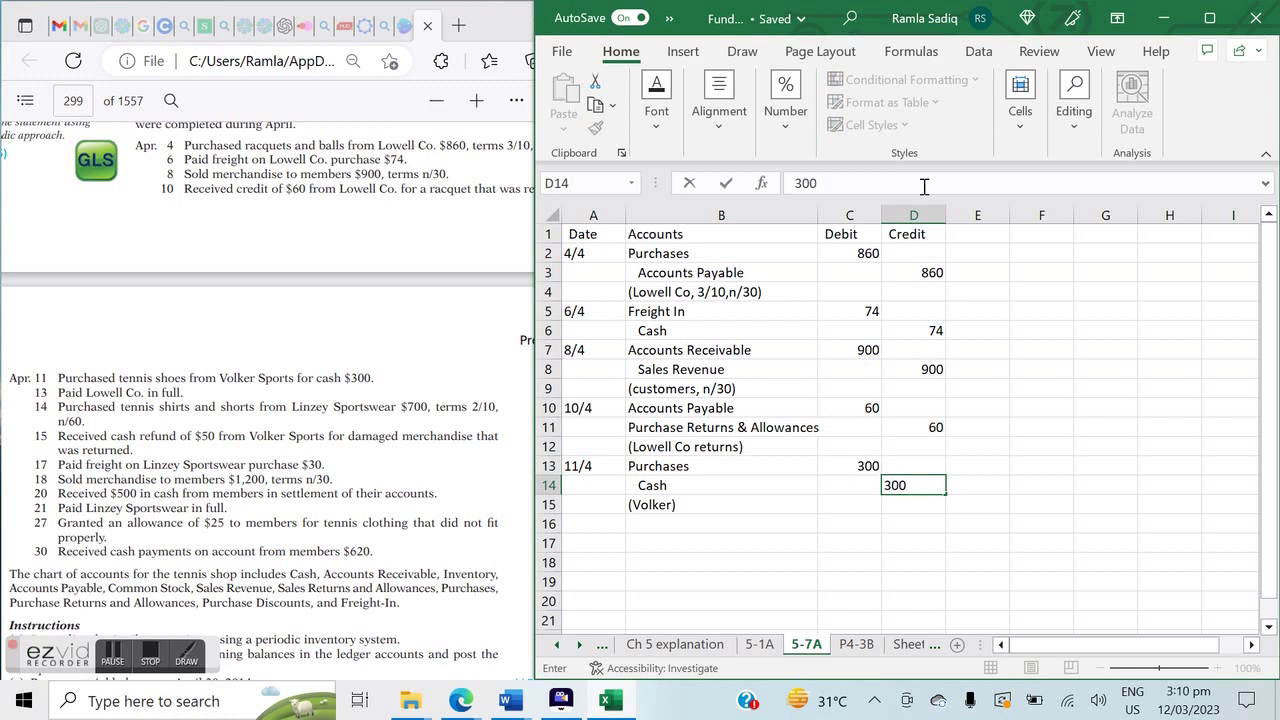
key(Return)
Start the next entry in row 16 with the date 13/4 and Accounts Payable as the debited account.
key(Return)
key(Left)
key(Left)
key(Left)
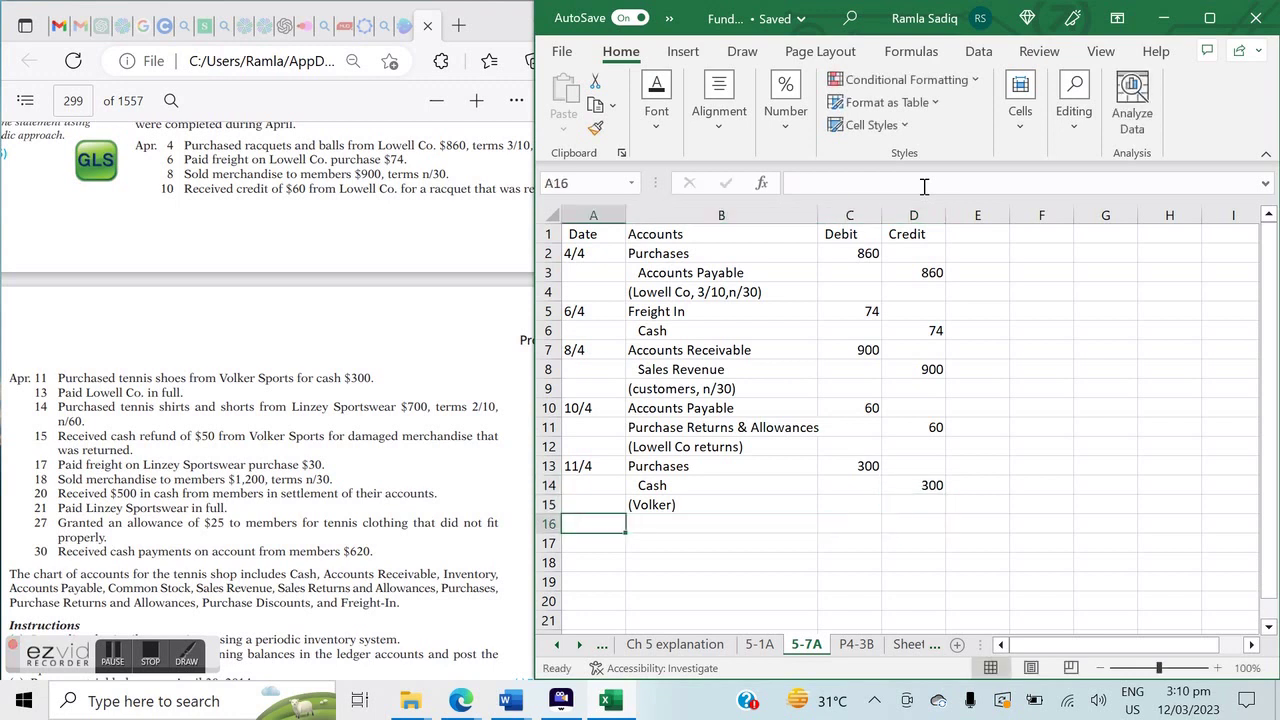
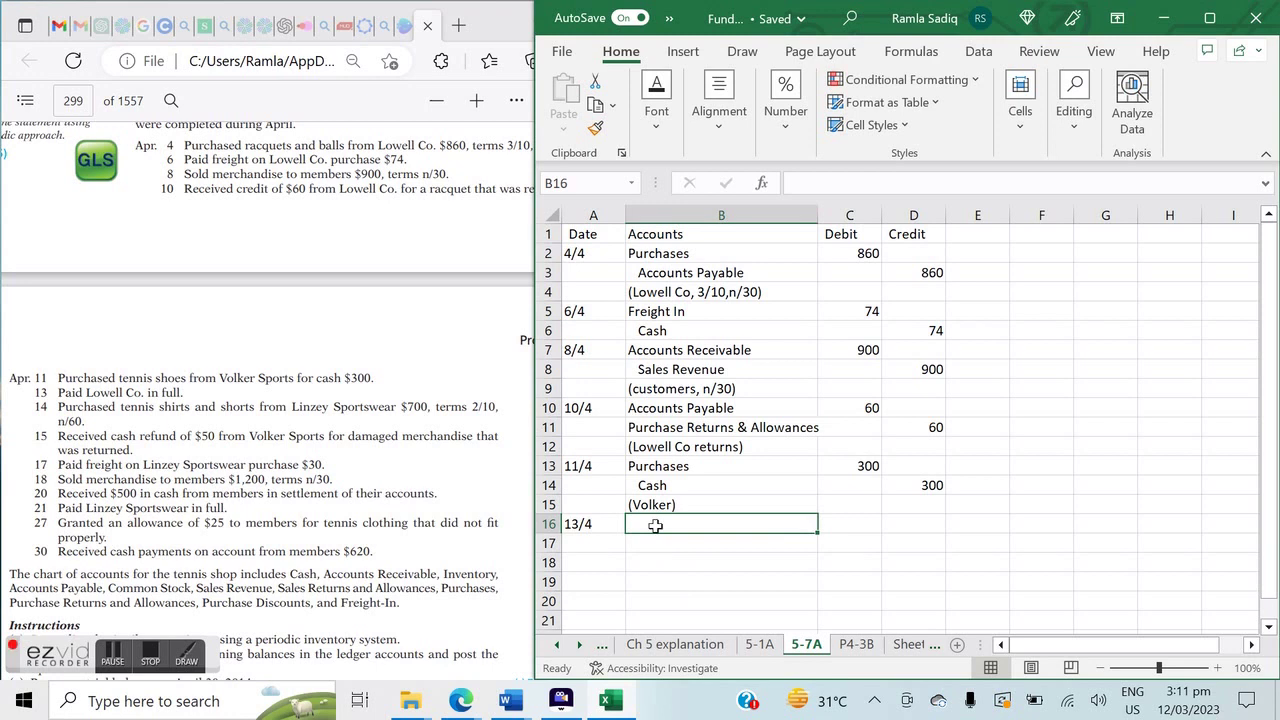
text(Accounts Pa)
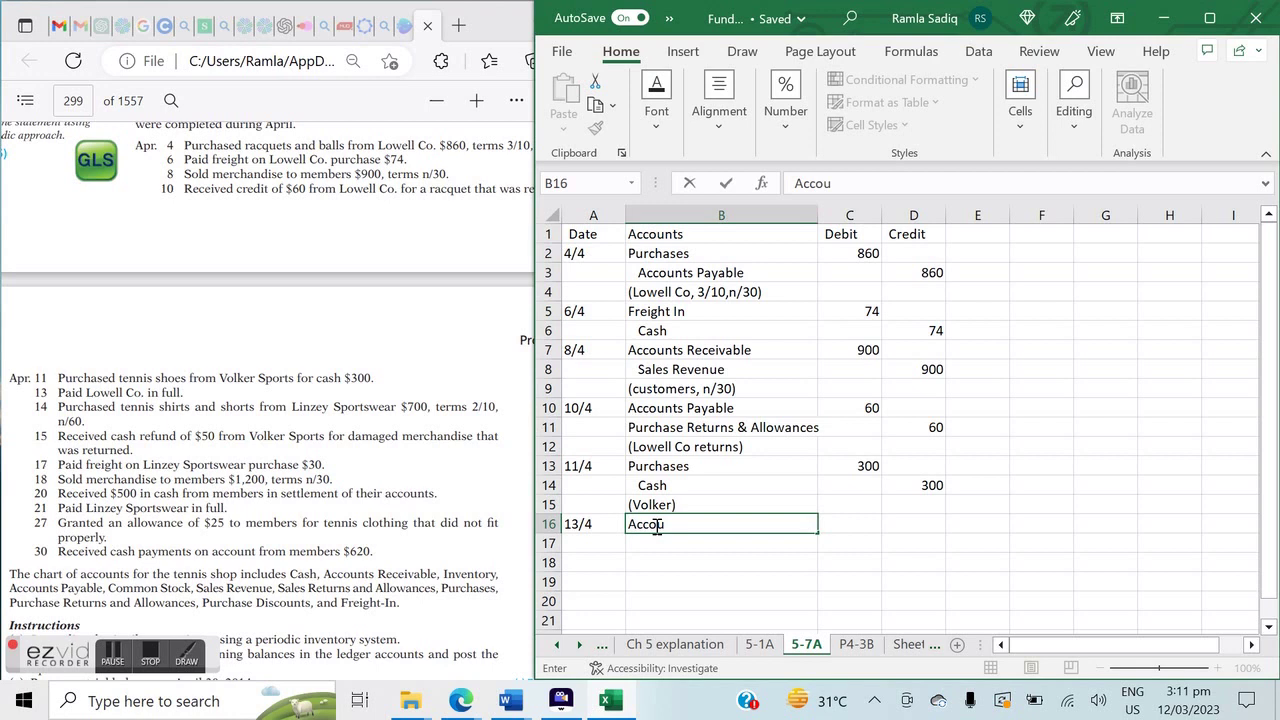
key(Tab)
key(Down)
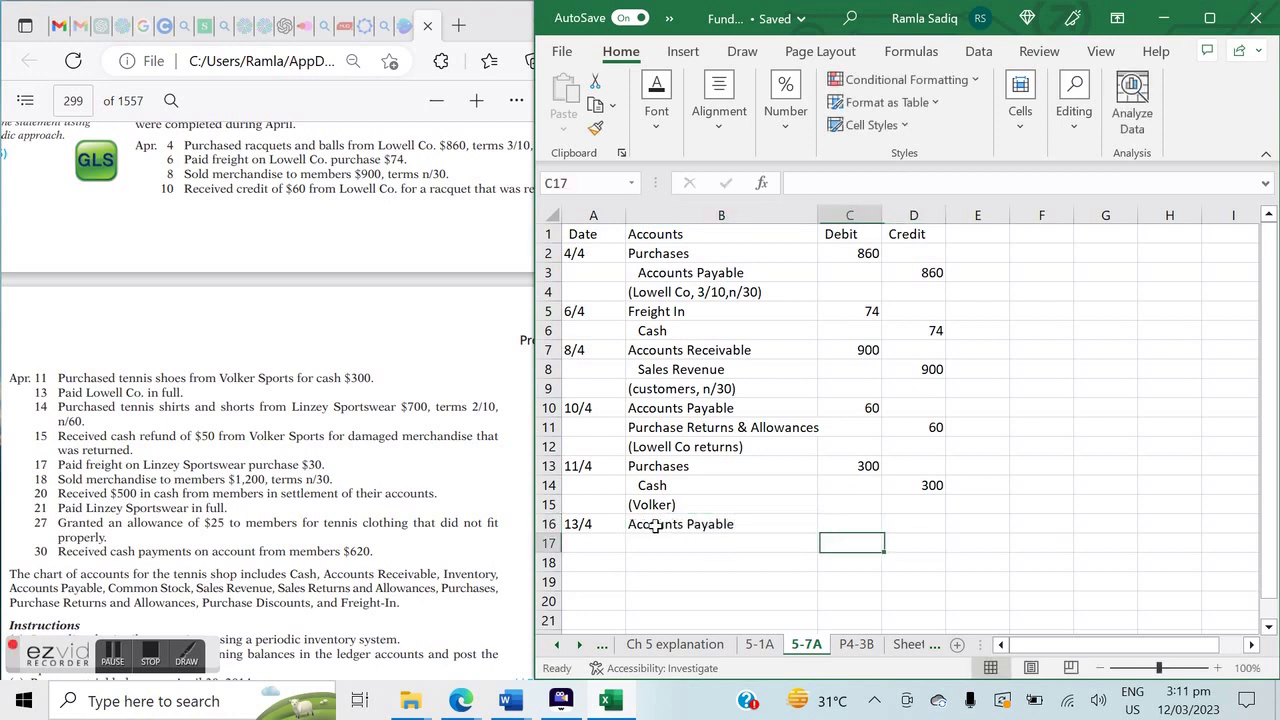
Add the credited accounts of the 13/4 entry, indented: Cash in B17 and Purchase Discount in B18.
key(Left)
text(Cred)
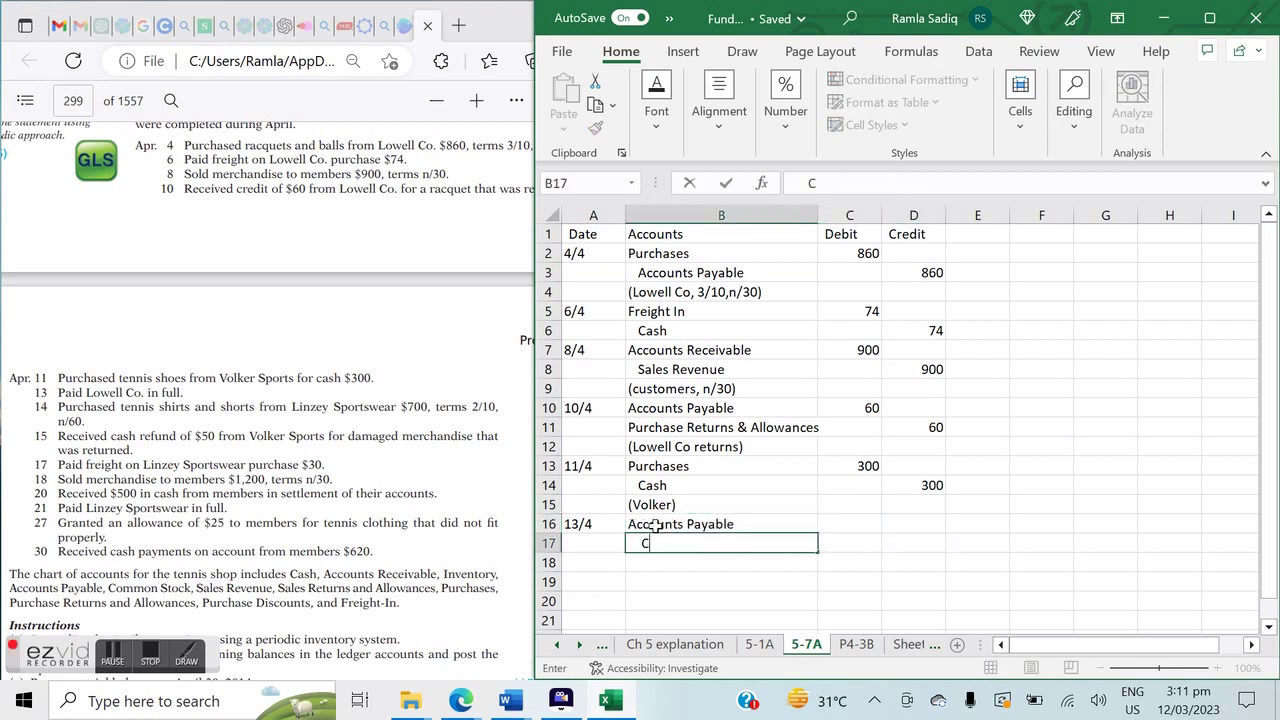
key(BackSpace)
key(BackSpace)
key(BackSpace)
text(ash)
key(Return)
text(Pur)
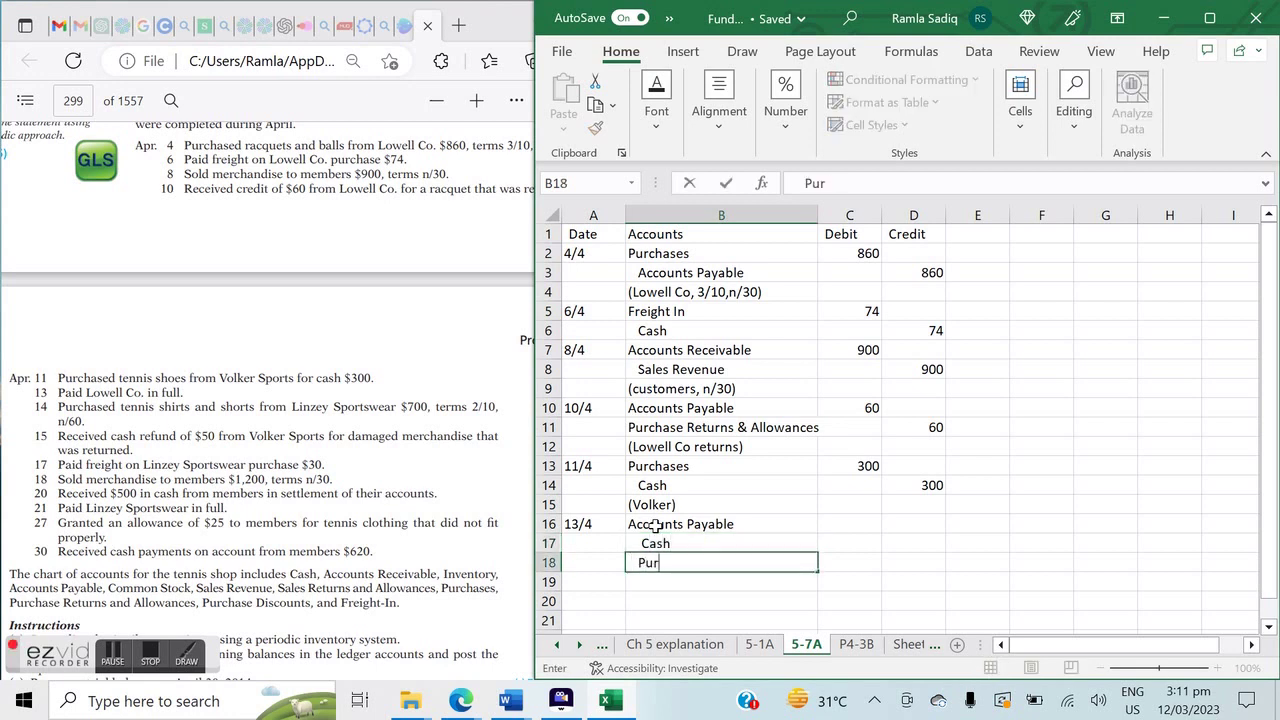
text(chase Discount)
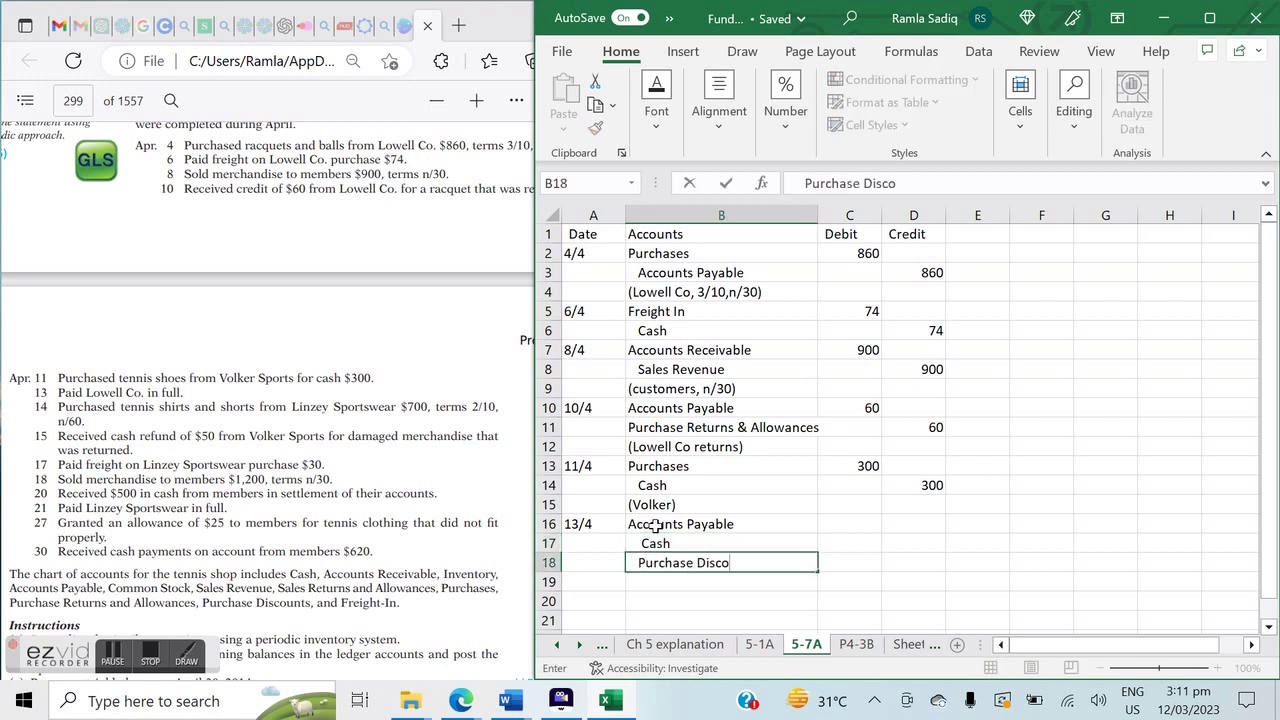
key(Tab)
key(Return)
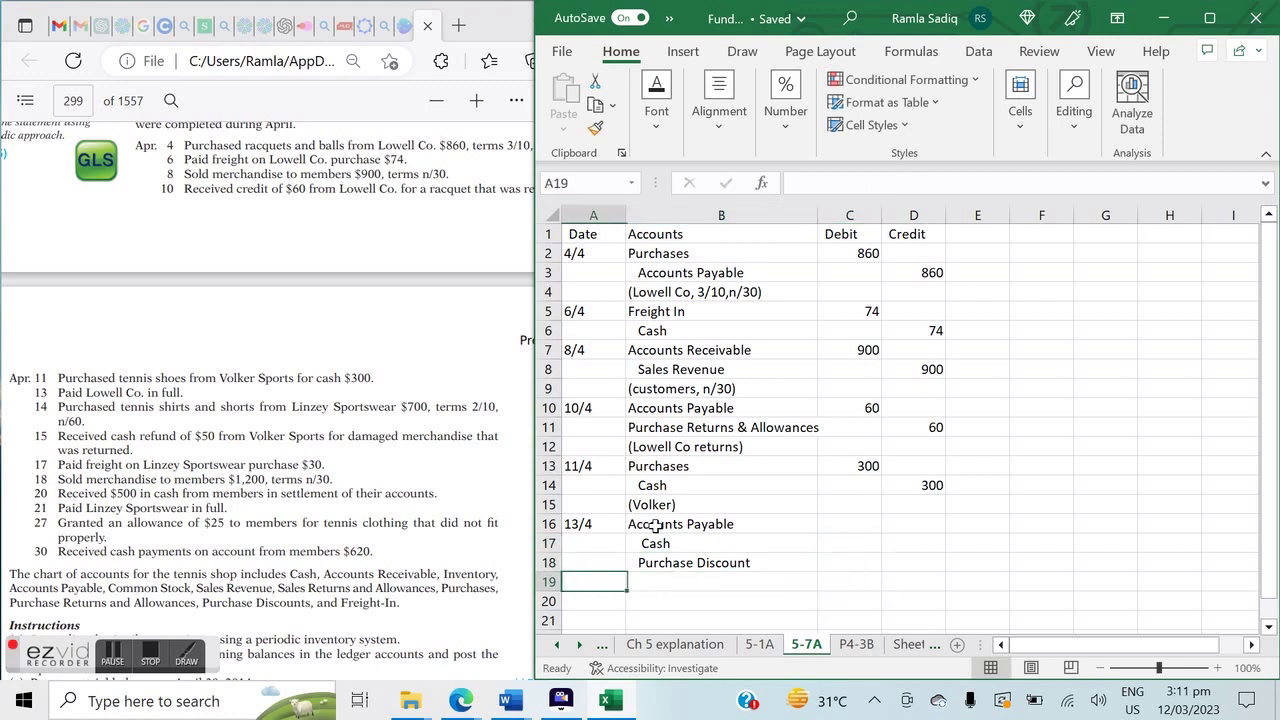
Add the explanation "(Lowell= 860-60=800*3%=24)" under the 13/4 entry in B19.
text((Lowell)
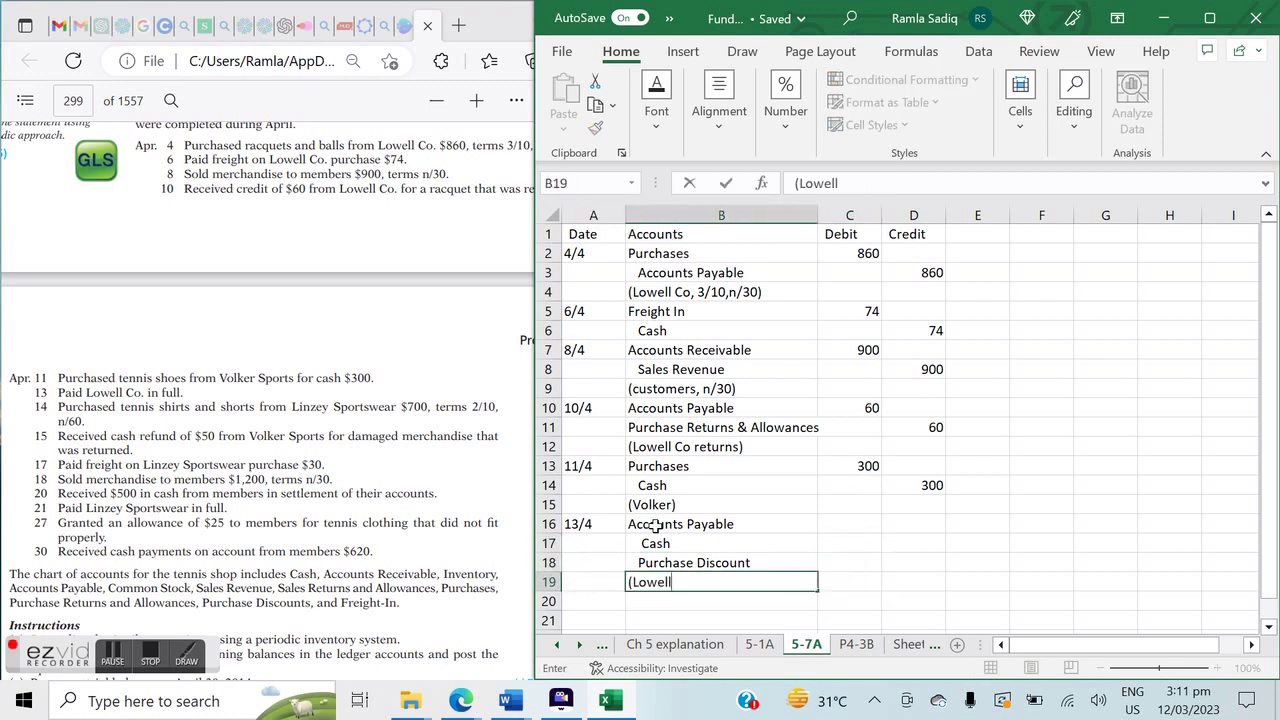
text(= 860-)
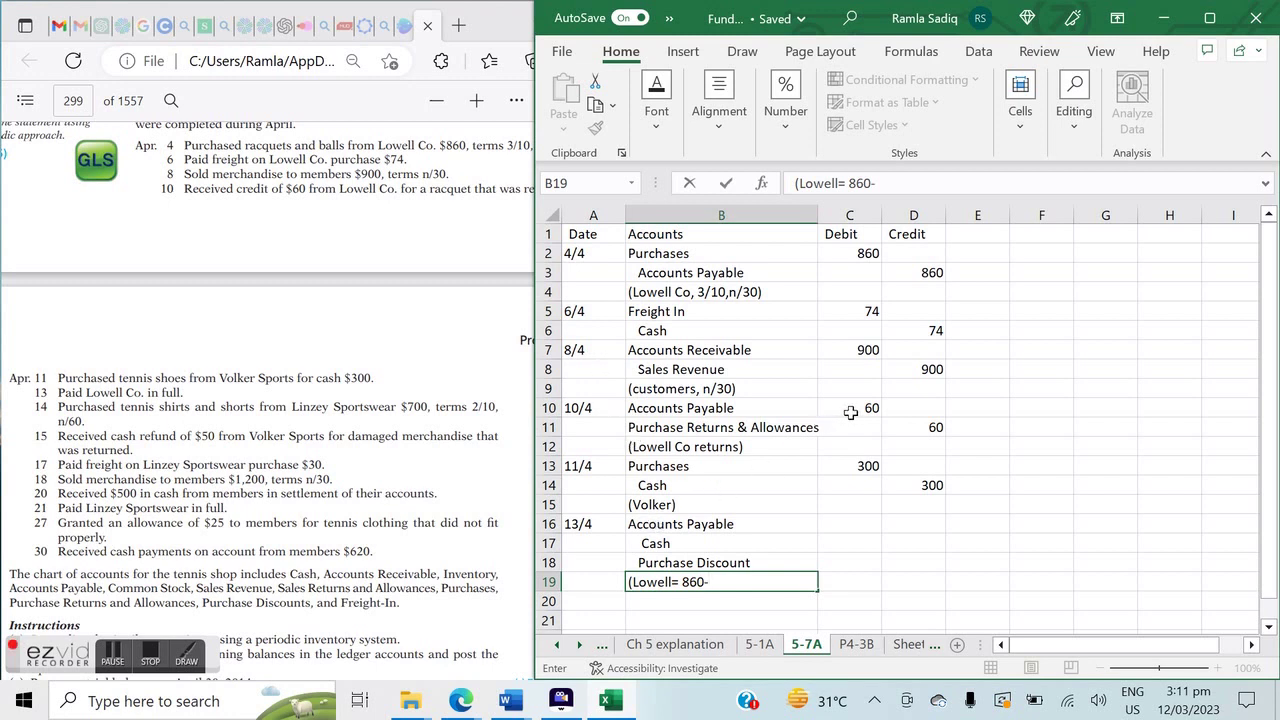
text(60=800*)
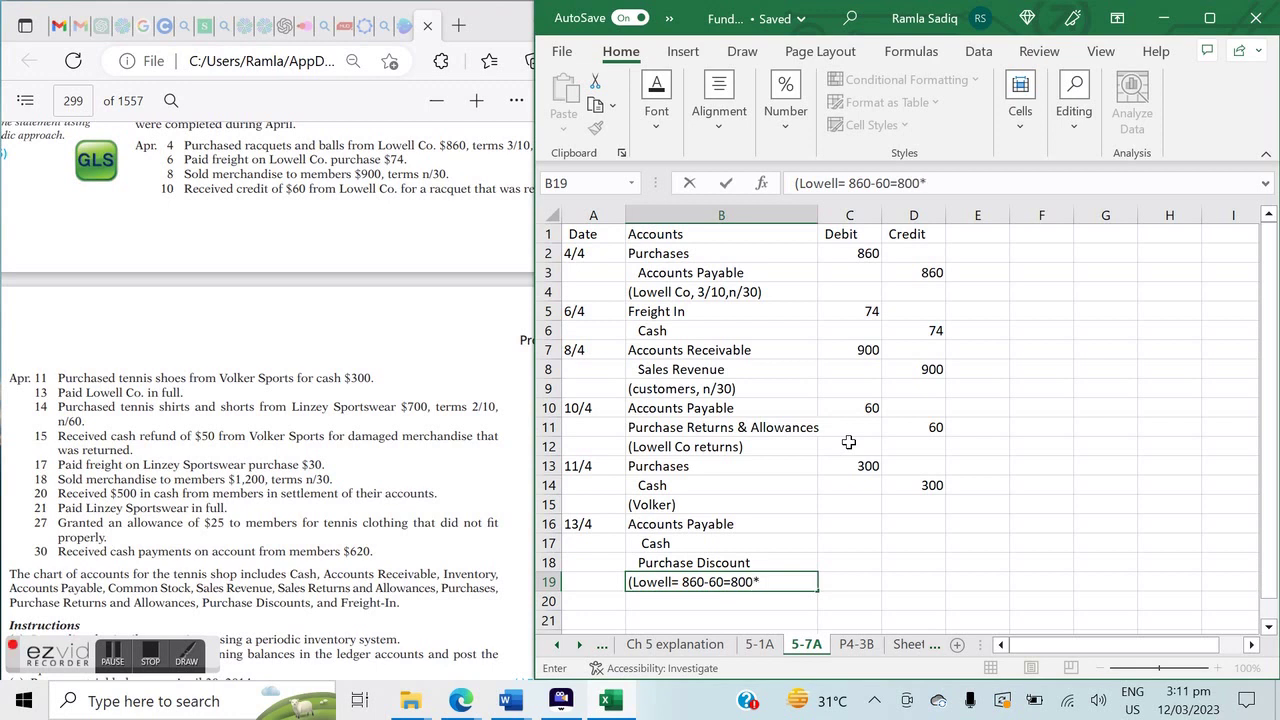
text(3%=24))
key(Return)
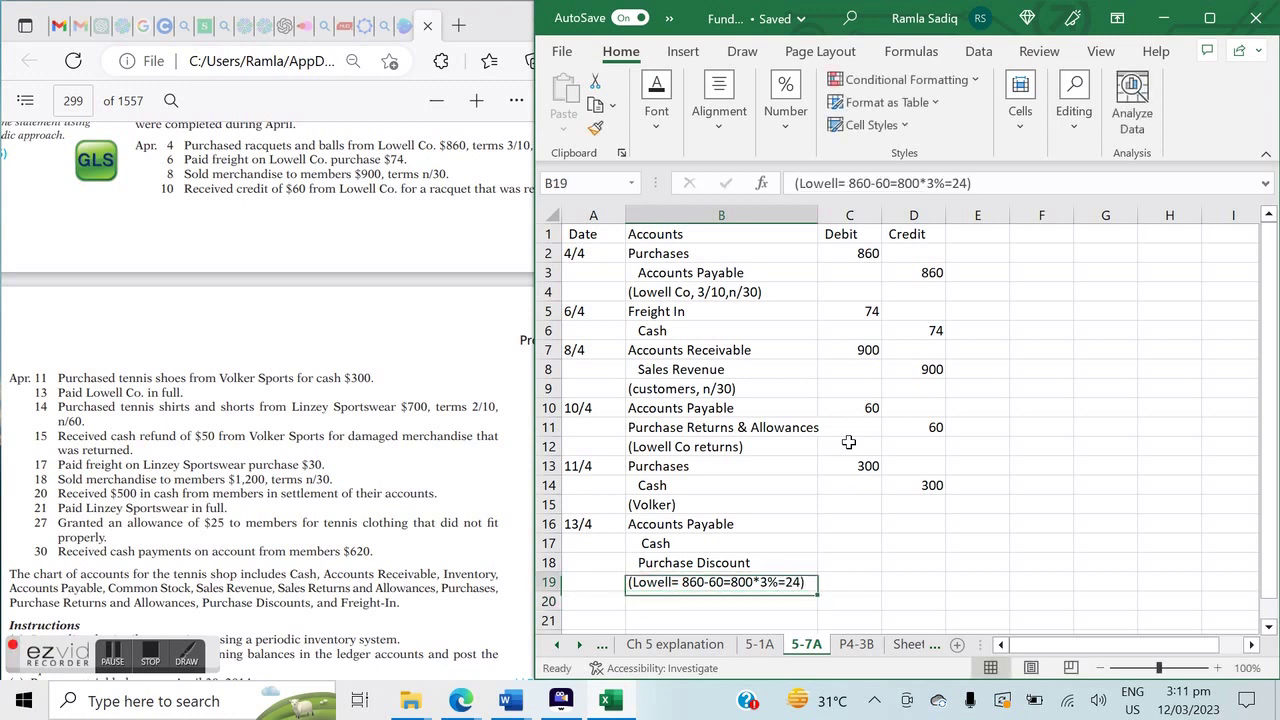
Enter the 13/4 amounts: 800 debit for Accounts Payable, 776 credit for Cash and 24 credit for Purchase Discount.
key(Up)
key(Up)
key(Up)
key(Right)
key(Up)
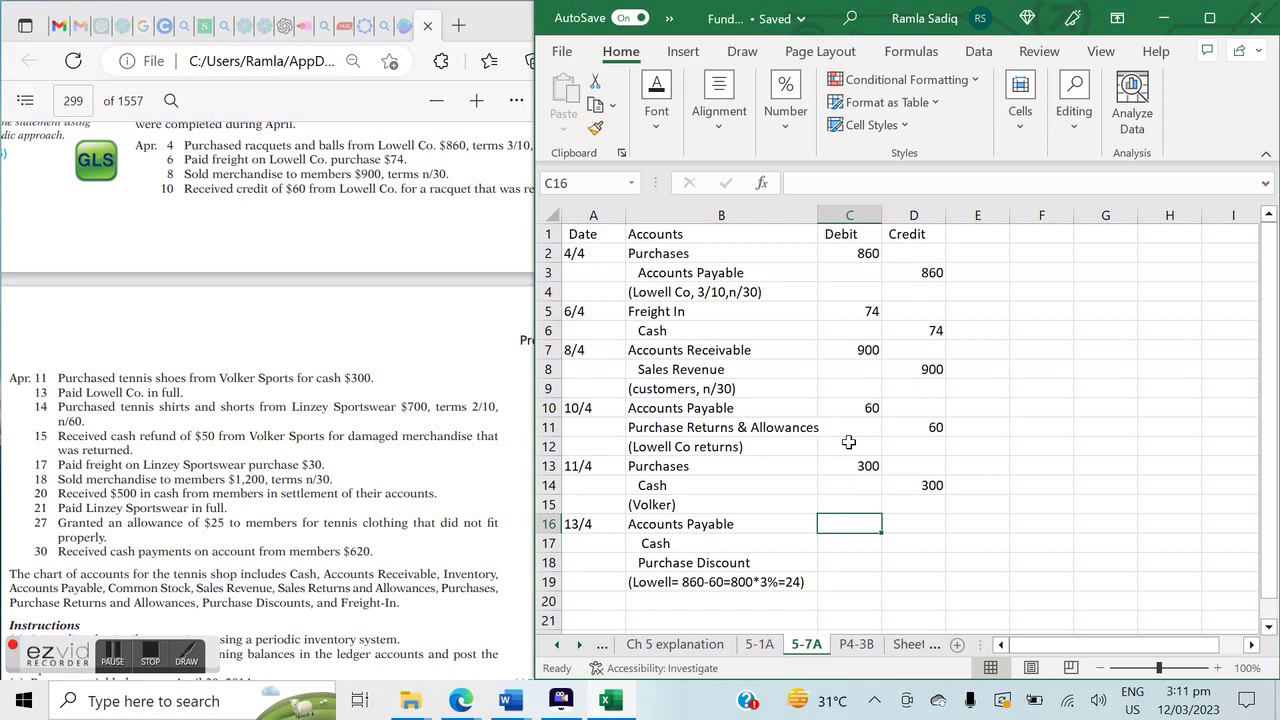
text(800)
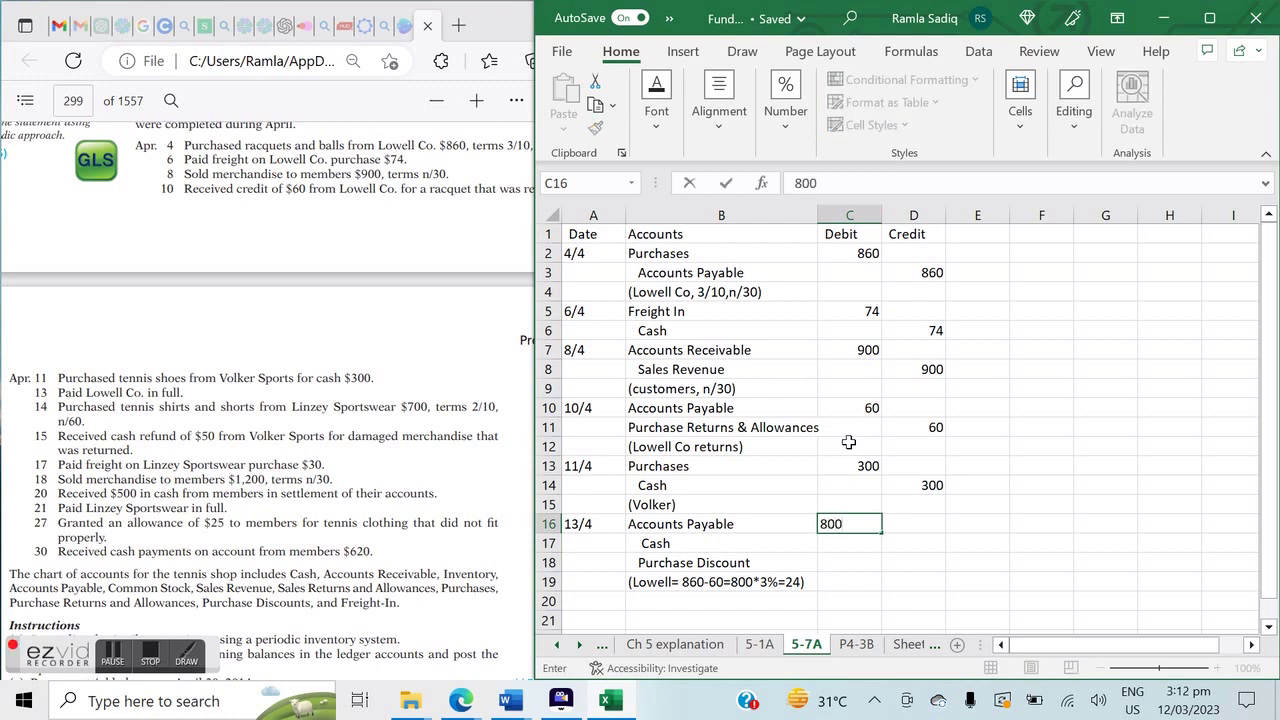
key(Return)
key(Right)
key(Down)
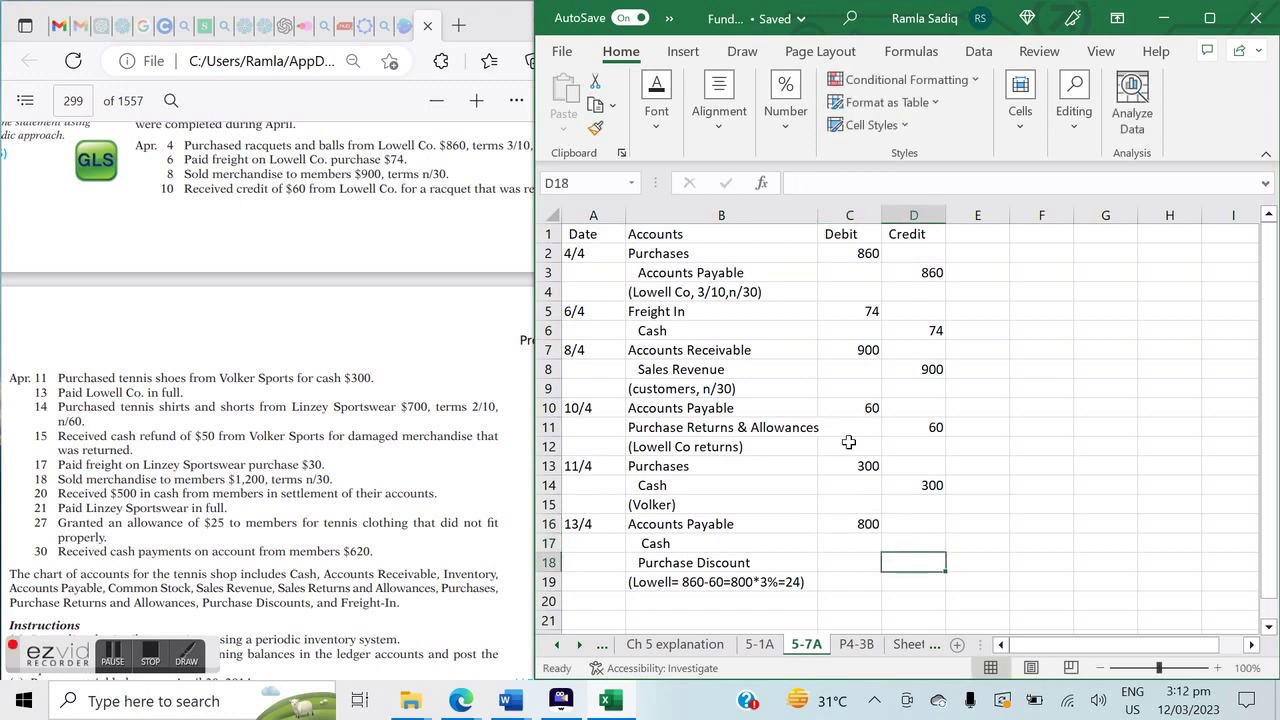
text(24)
key(Up)
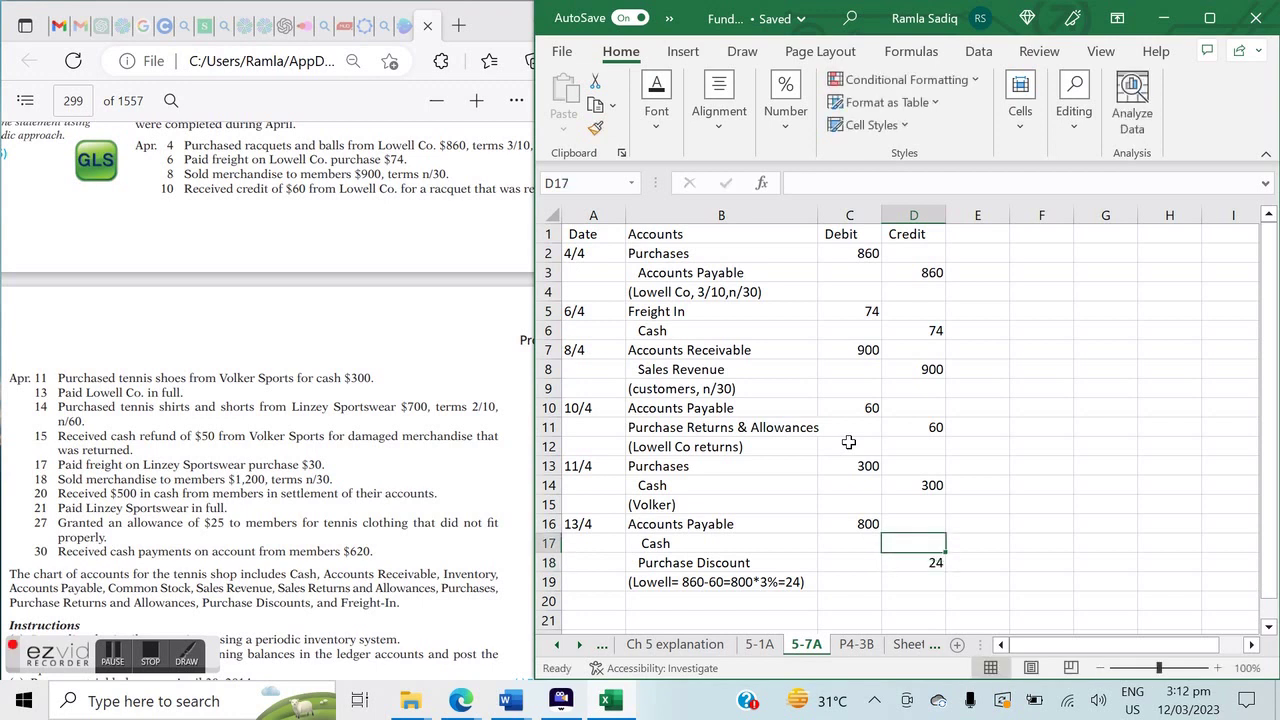
text(776)
key(Return)
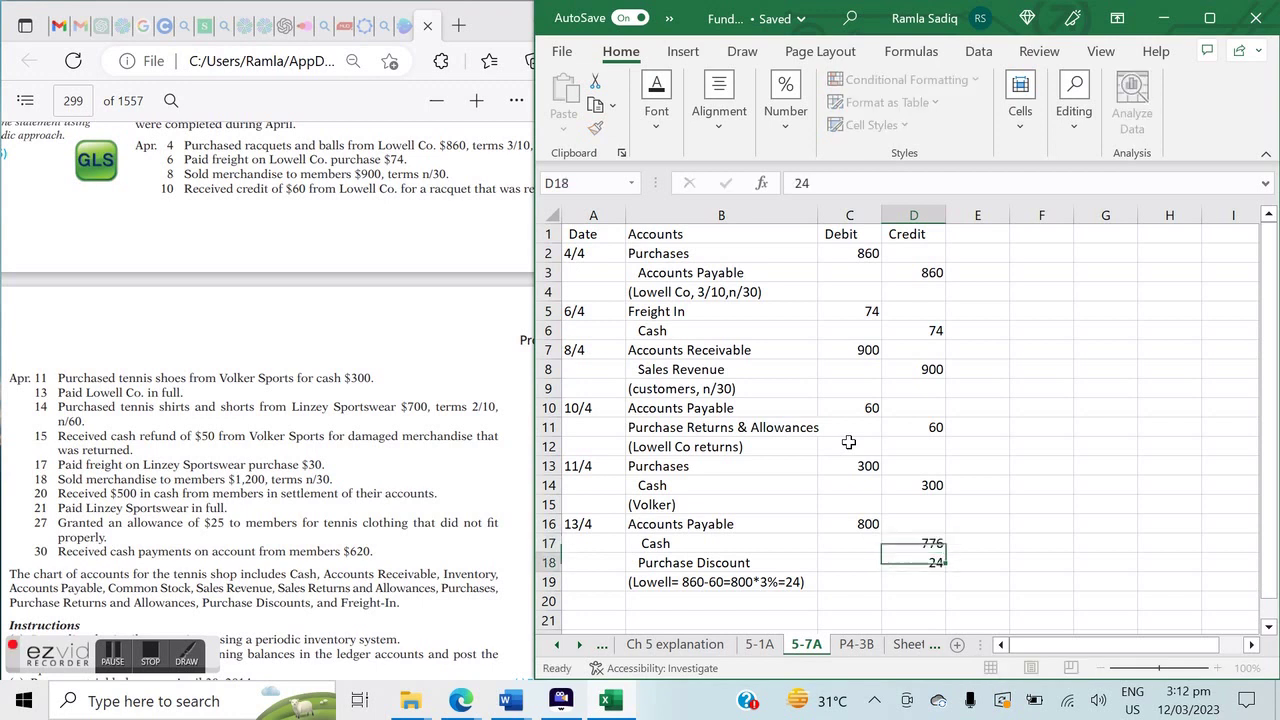
Start the next entry in row 20 with 14/4 stored as a text date and "Purchase" as the debited account.
key(Down)
key(Down)
key(Down)
key(Left)
key(Left)
key(Left)
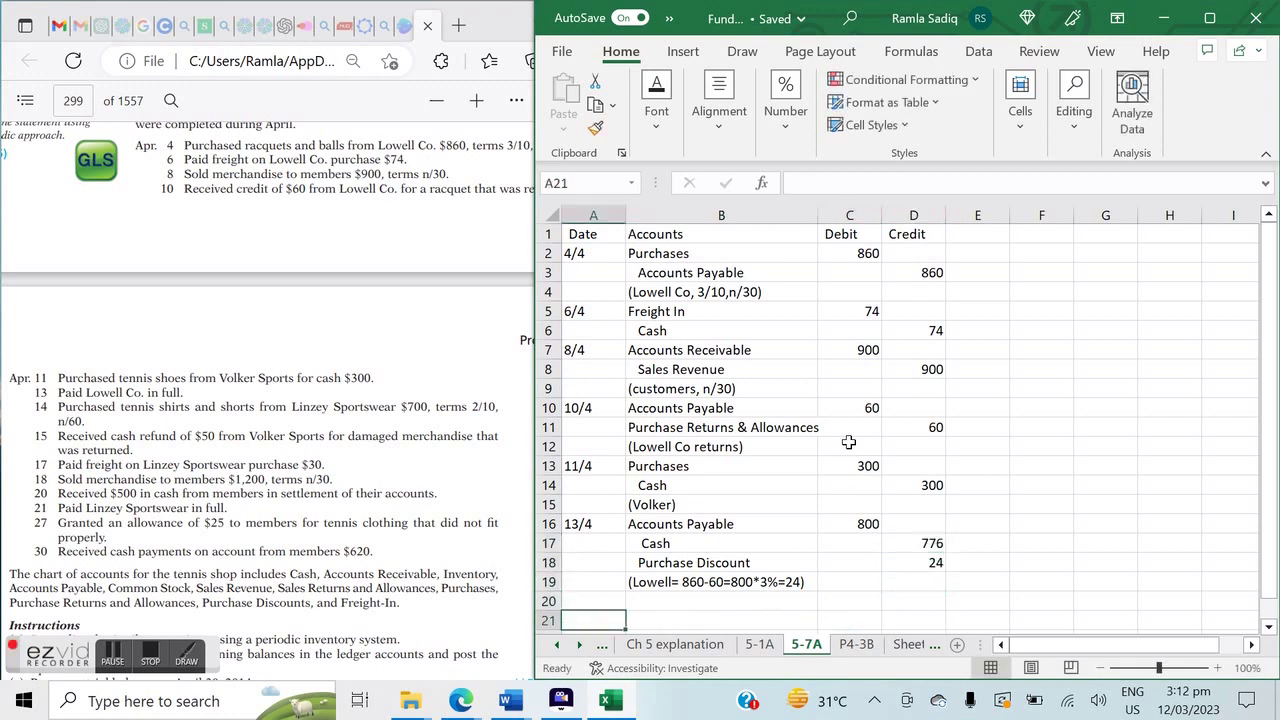
key(Down)
scroll(848, 442, down, 1)
key(Up)
key(Up)
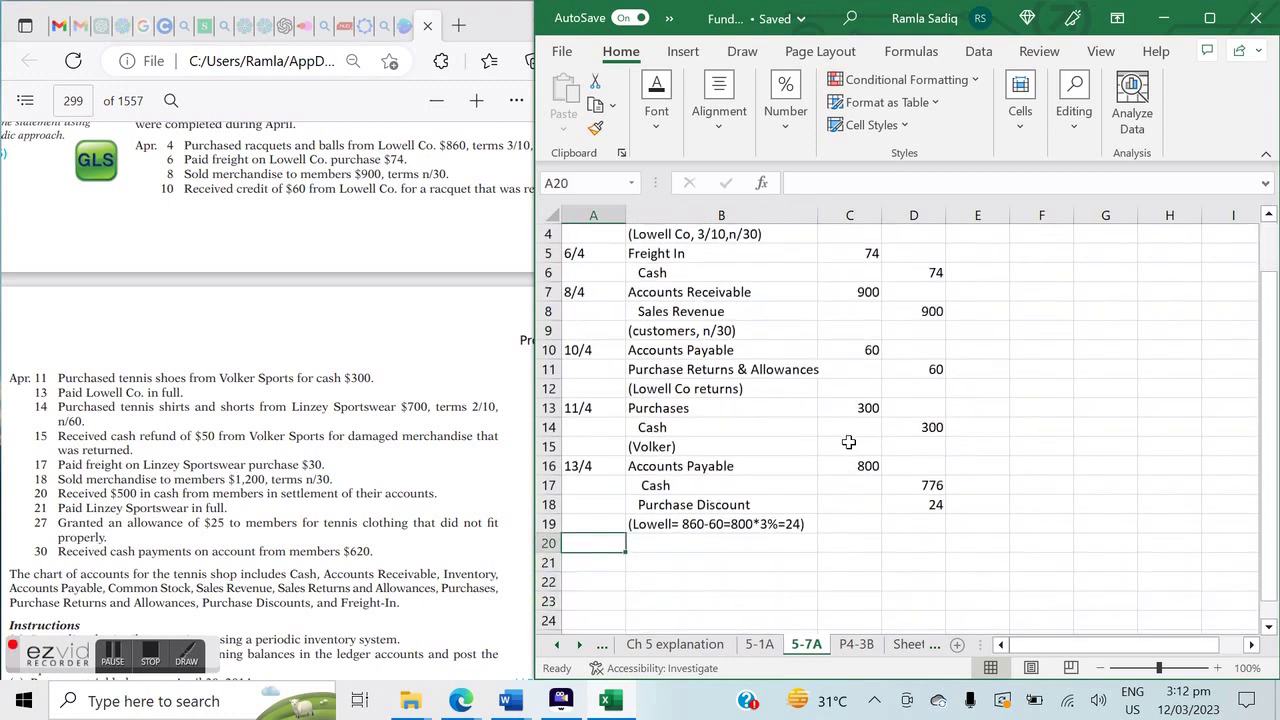
text(14/4)
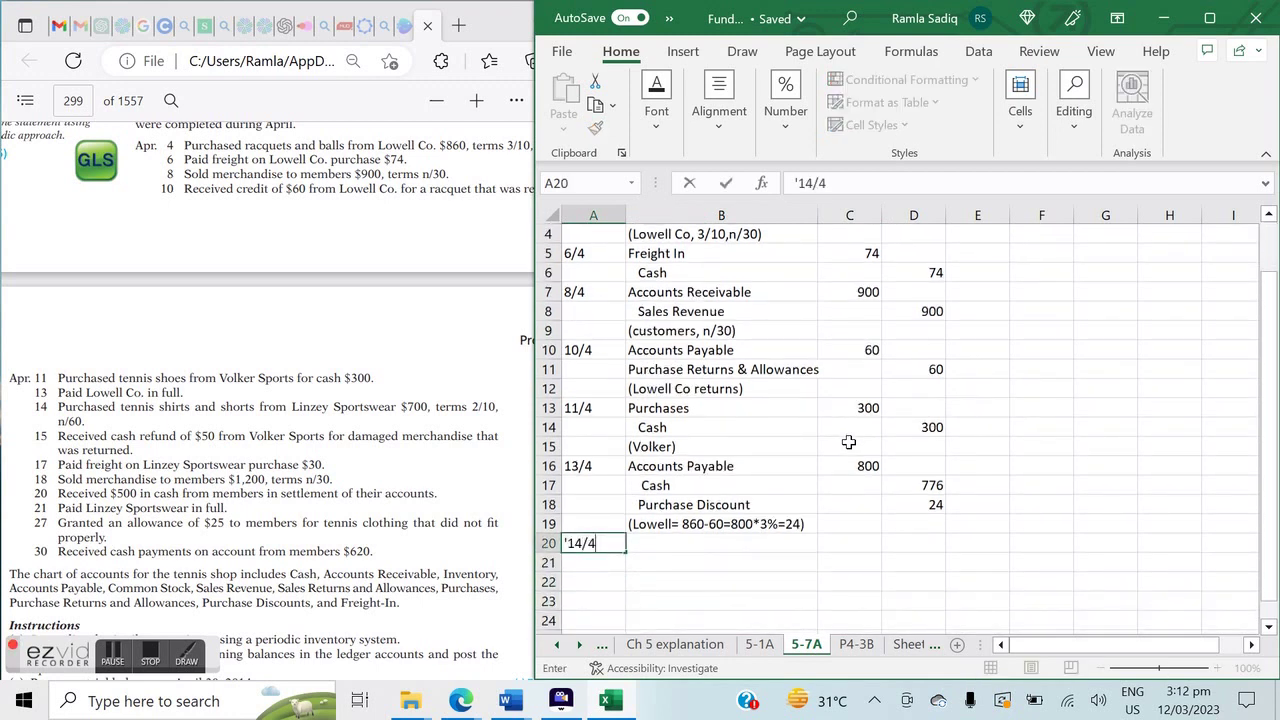
key(Tab)
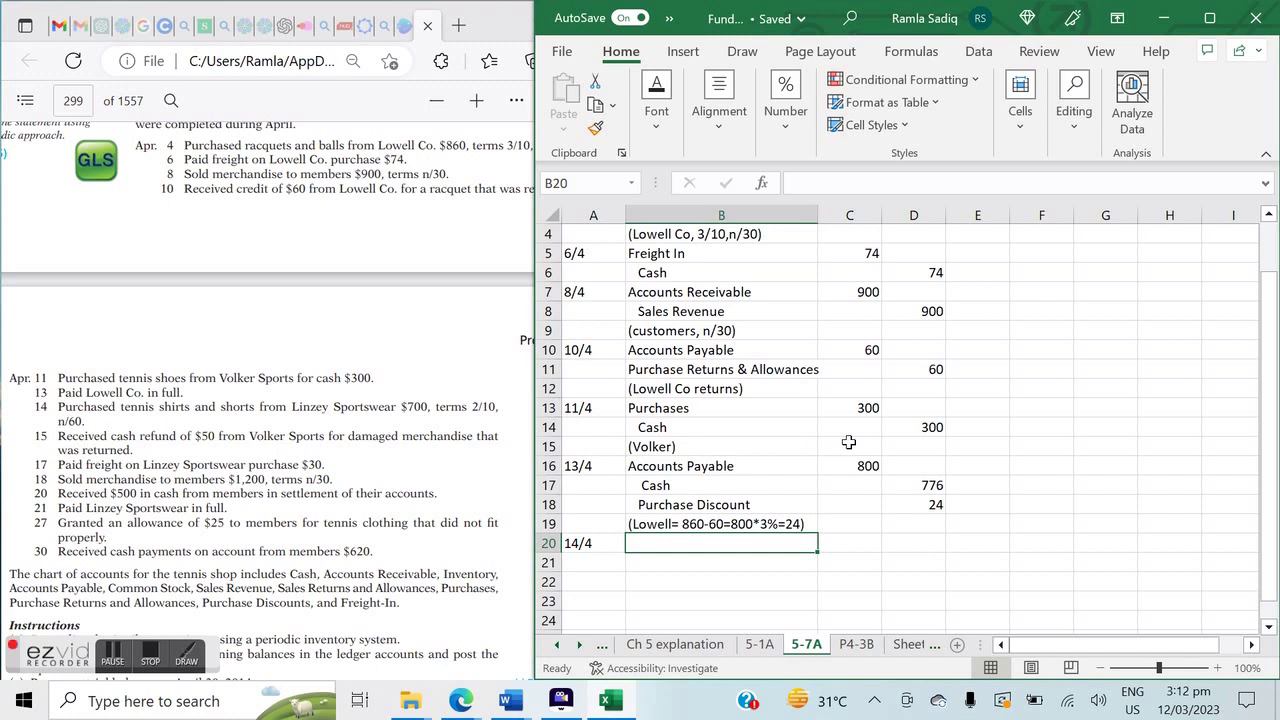
text(Purchase)
key(Return)
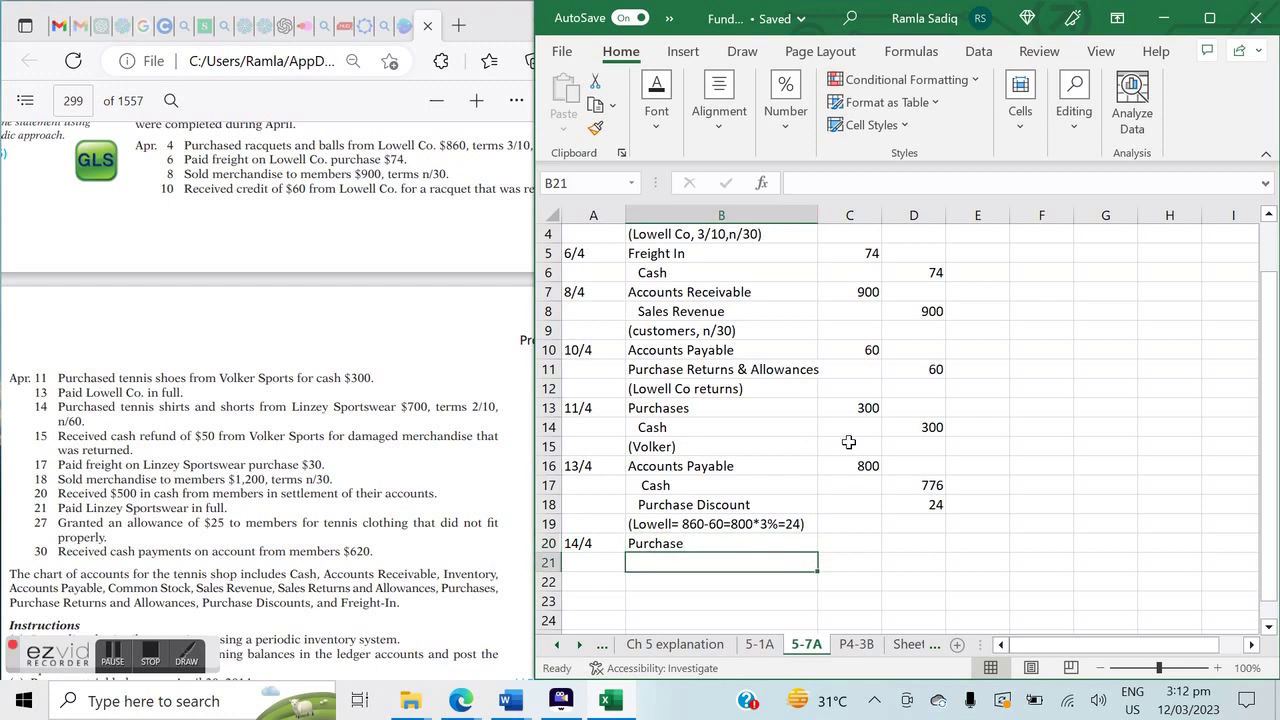
Add indented Accounts Payable in B21 as the credited account of the 14/4 entry.
text(Acocutns Paya)
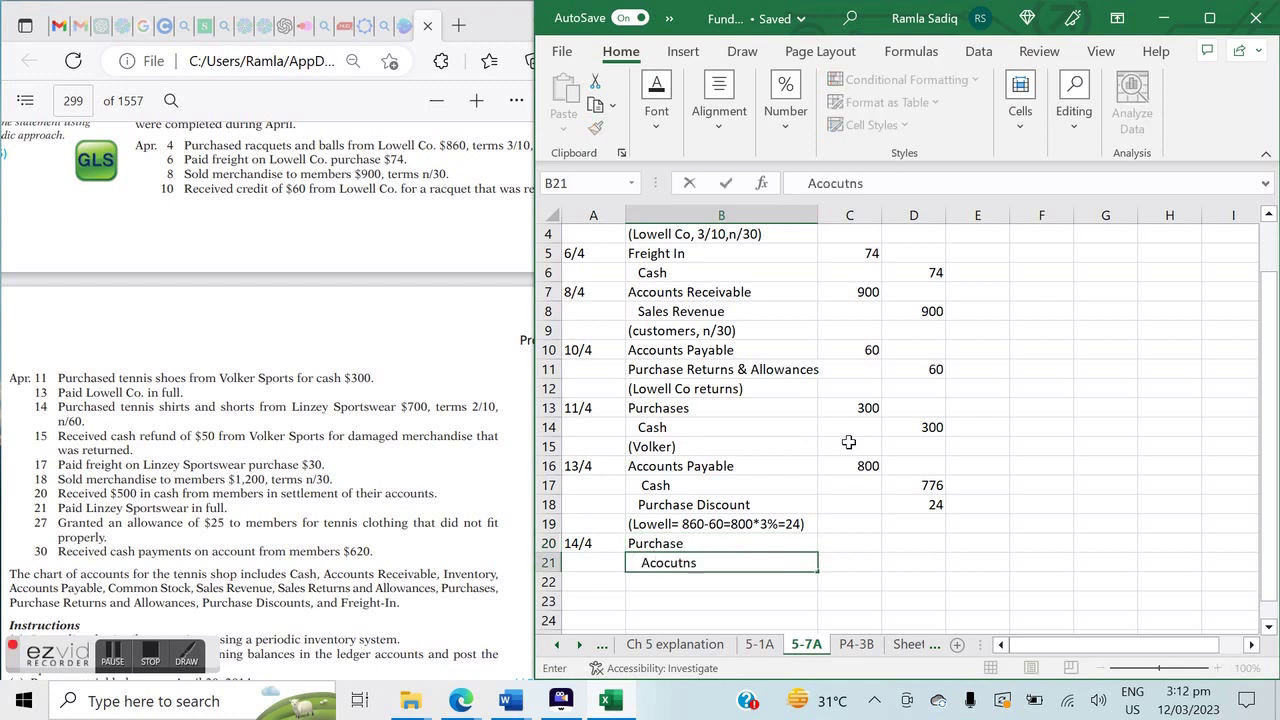
key(BackSpace)
key(BackSpace)
key(BackSpace)
key(BackSpace)
key(BackSpace)
key(BackSpace)
key(BackSpace)
key(BackSpace)
key(BackSpace)
key(BackSpace)
key(BackSpace)
text(counts Payable)
key(Return)
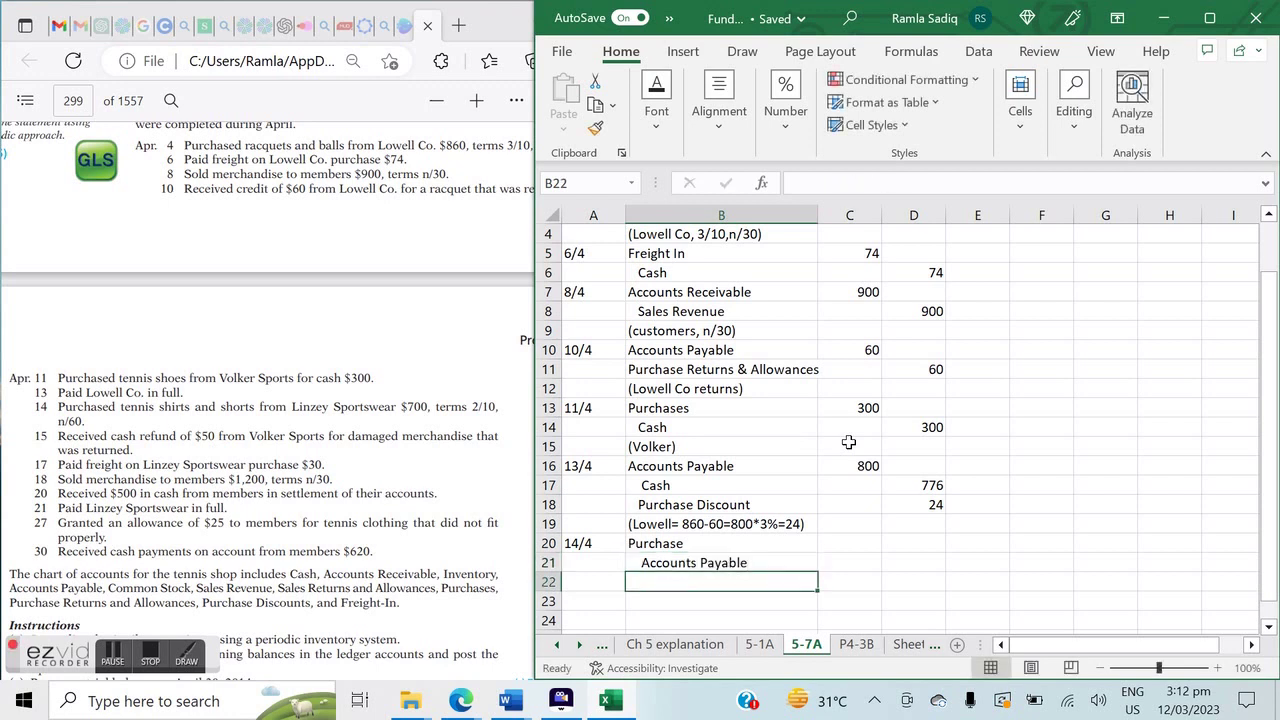
Add the explanation "(Linzey, 2/10,n/60)" under the 14/4 entry in B22.
text((Linzey)
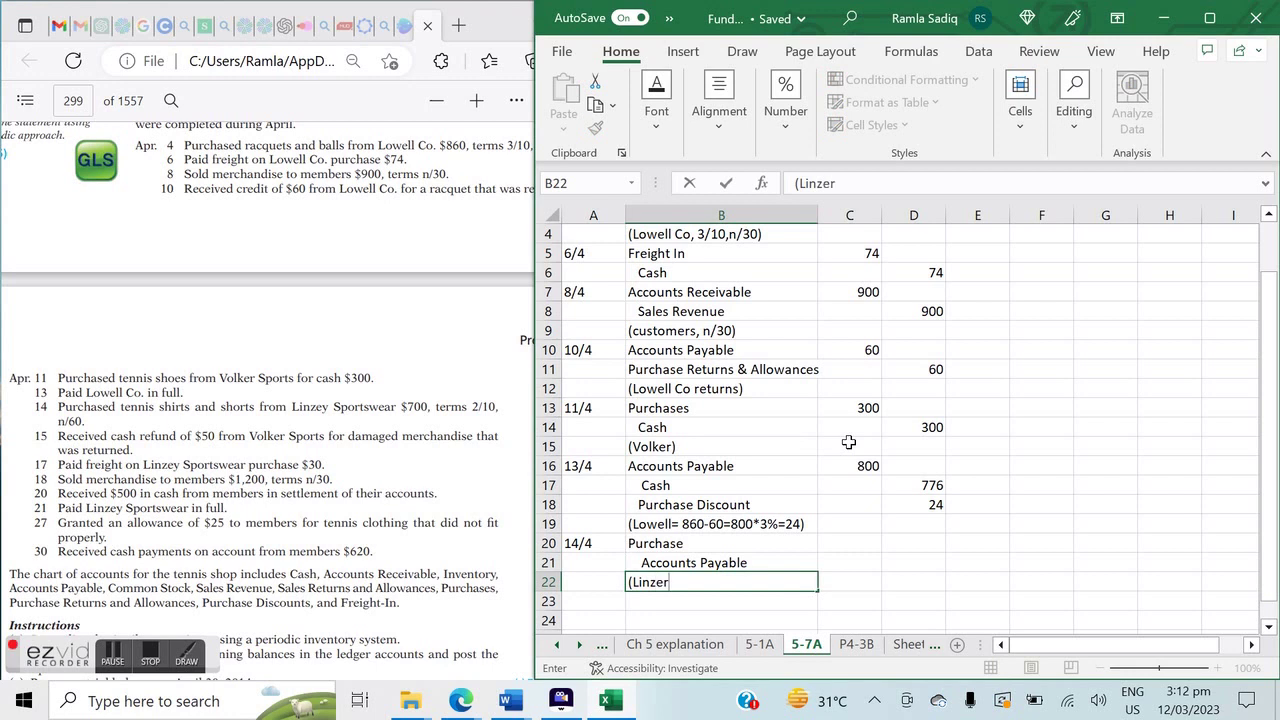
text(,)
text(2/10,n/60))
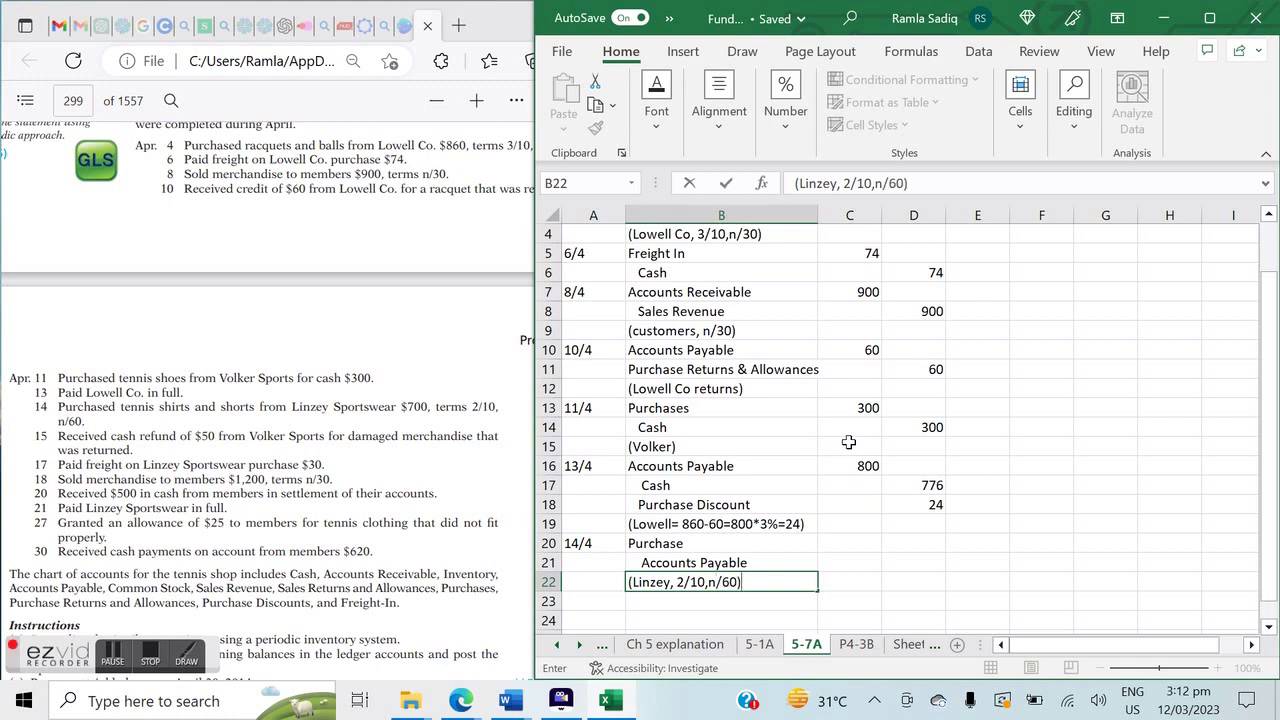
Enter the 14/4 amounts: 700 debit for Purchase in C20 and 700 credit for Accounts Payable in D21.
click(841, 547)
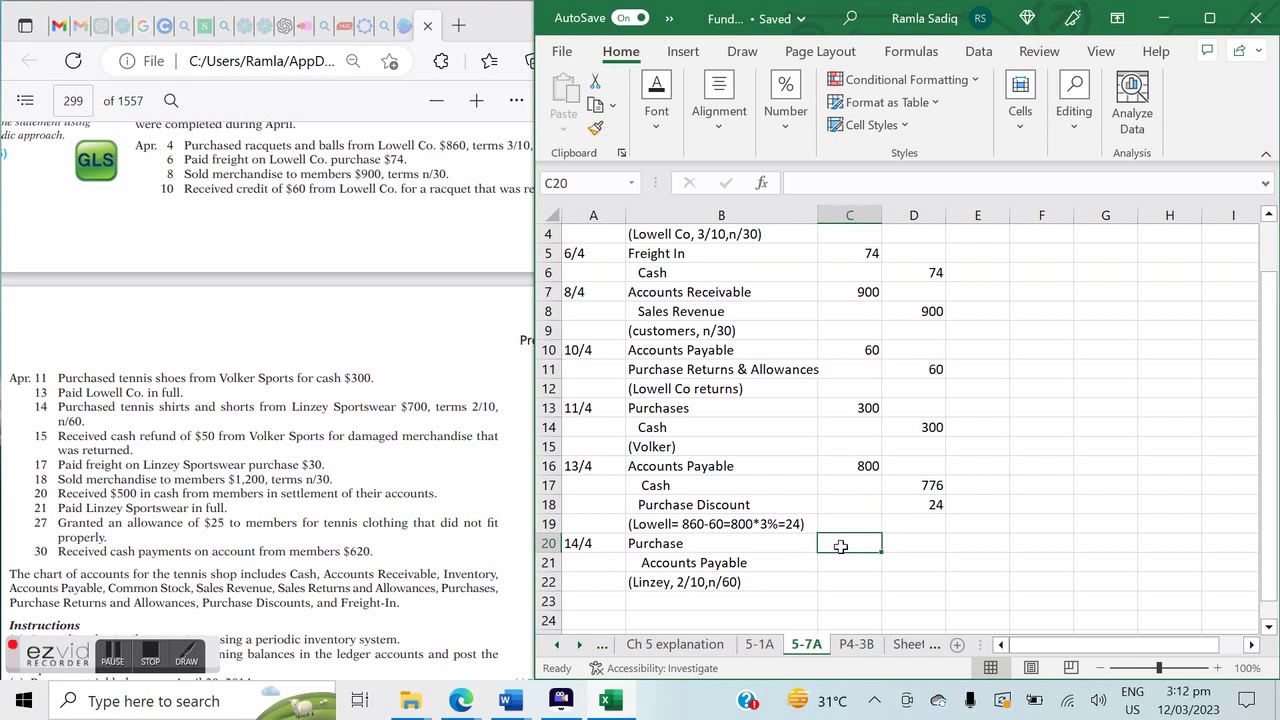
text(700)
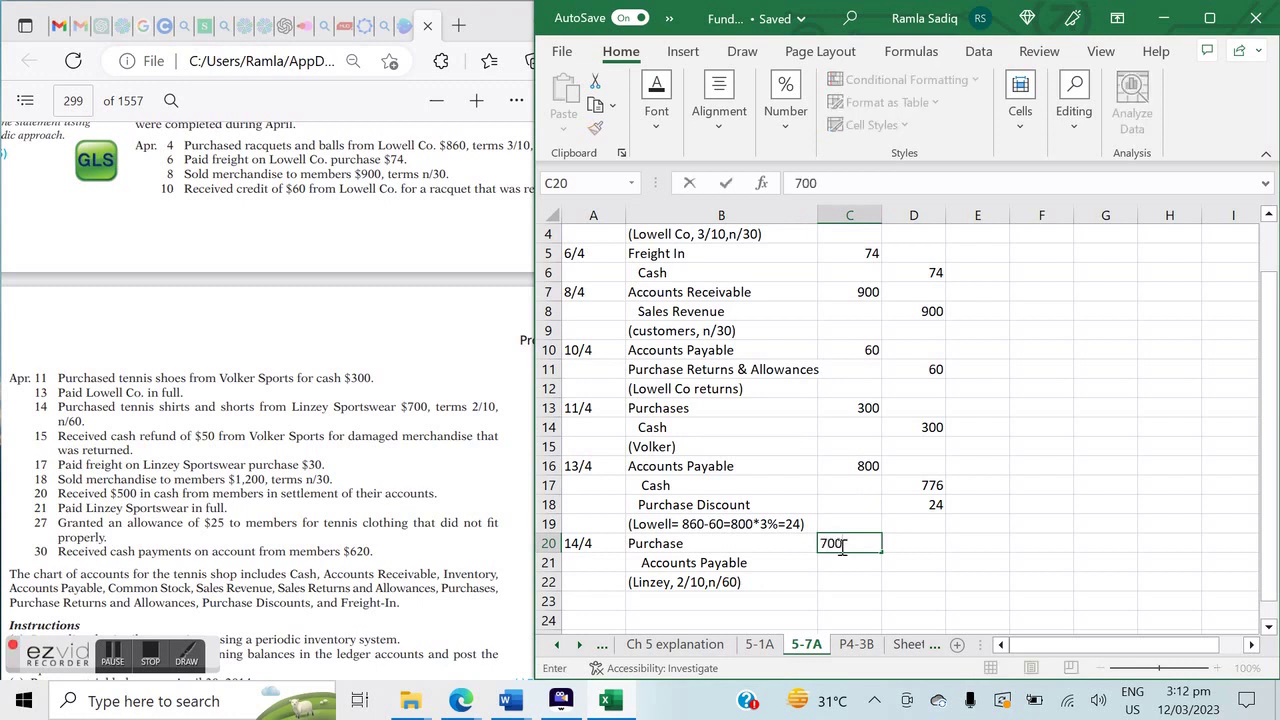
key(Return)
key(Right)
text(700)
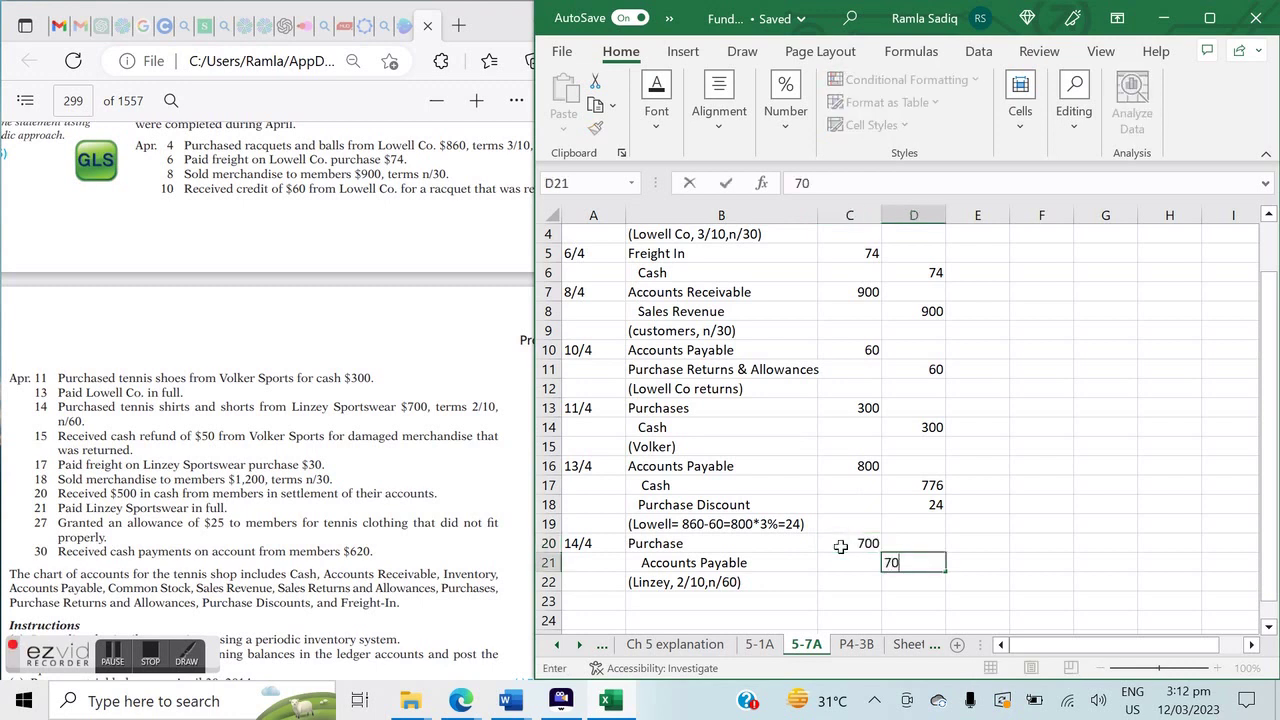
Start the next entry in row 23 with 15/4 stored as a text date and Cash as the debited account.
click(633, 607)
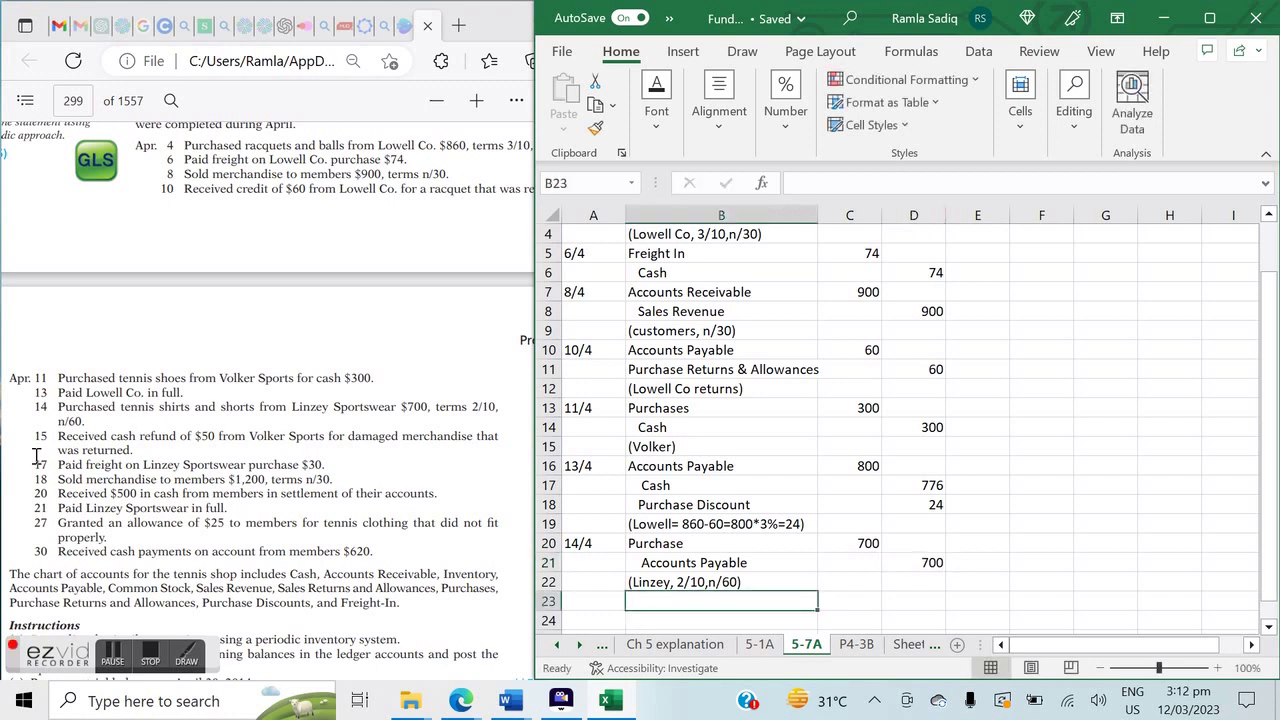
key(Left)
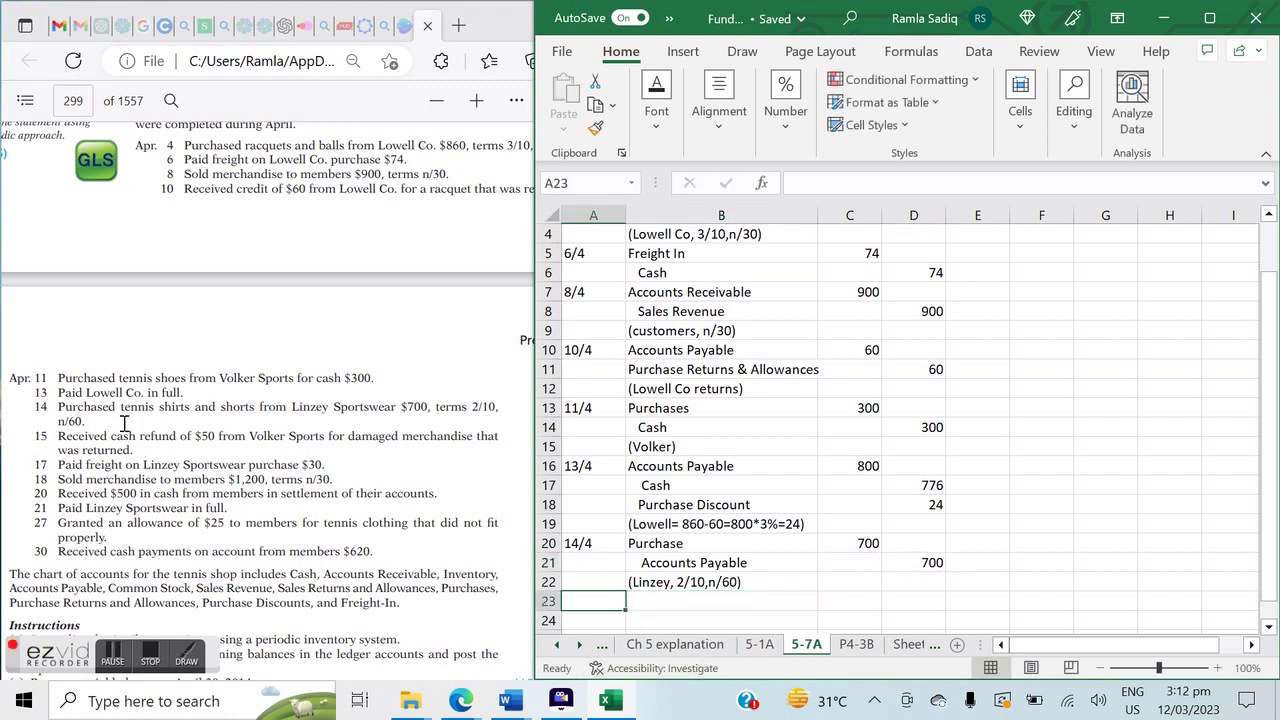
text(')
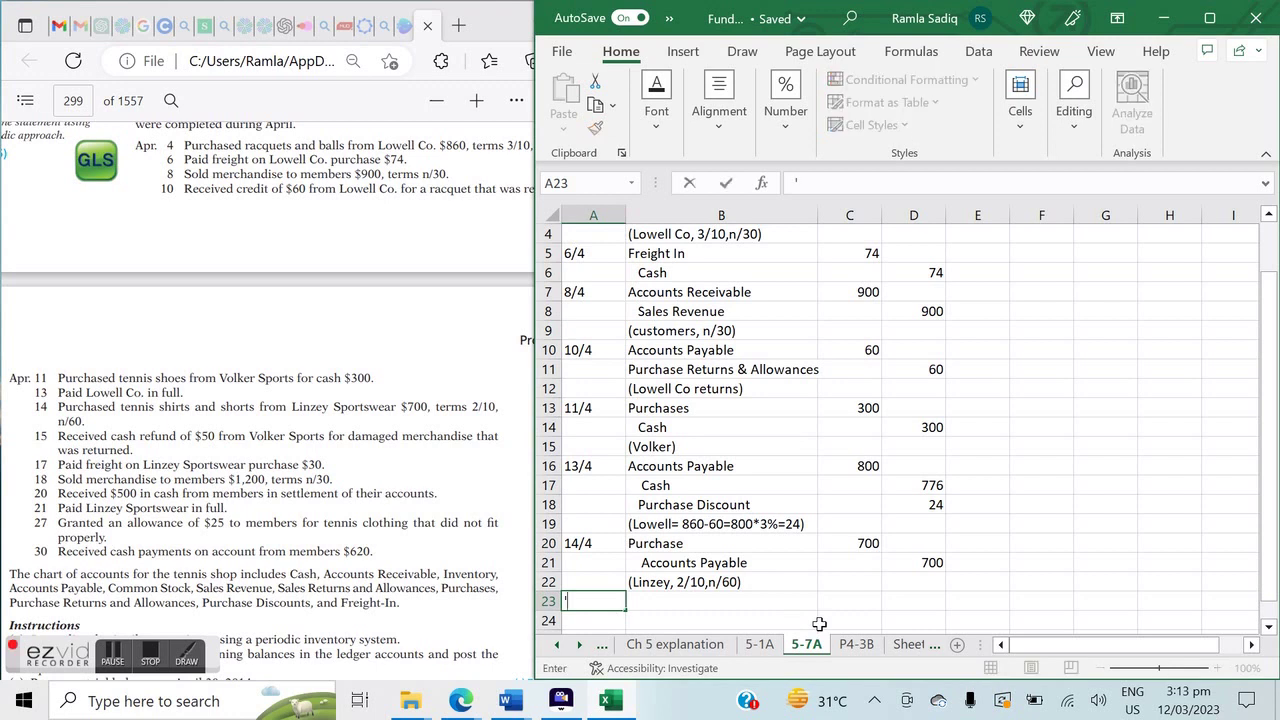
text(15/4)
key(Tab)
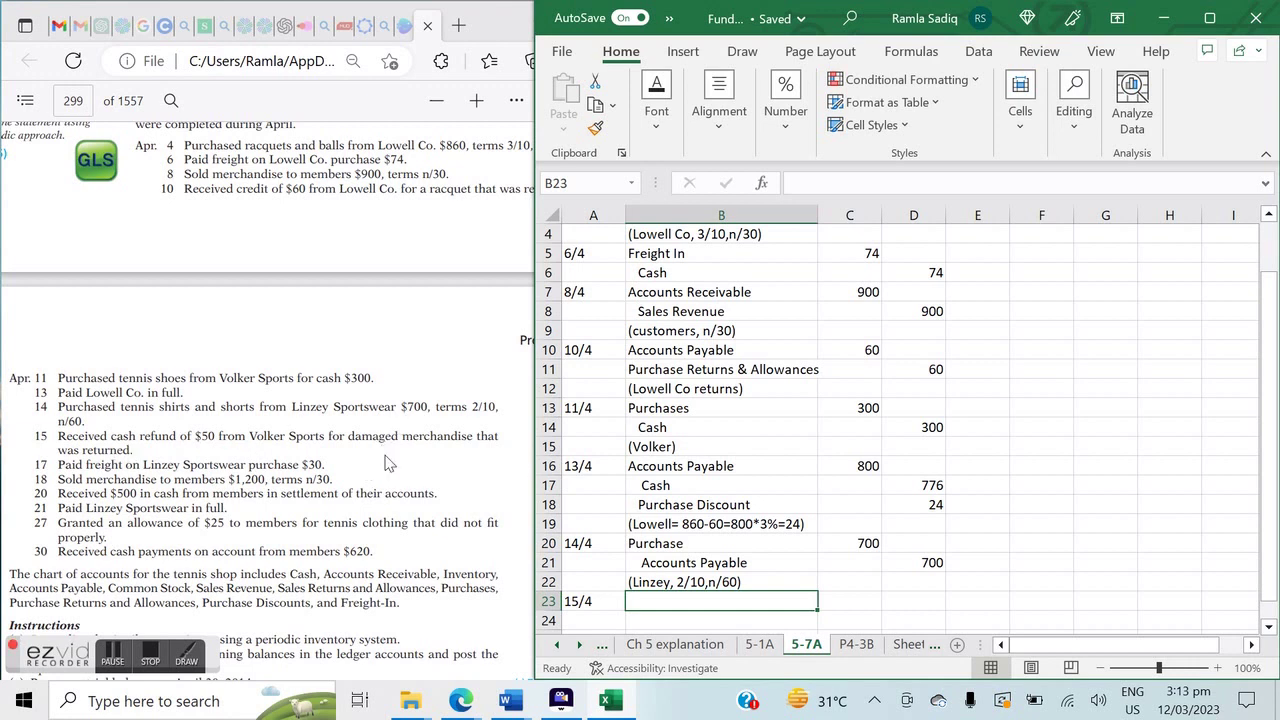
key(Down)
key(Up)
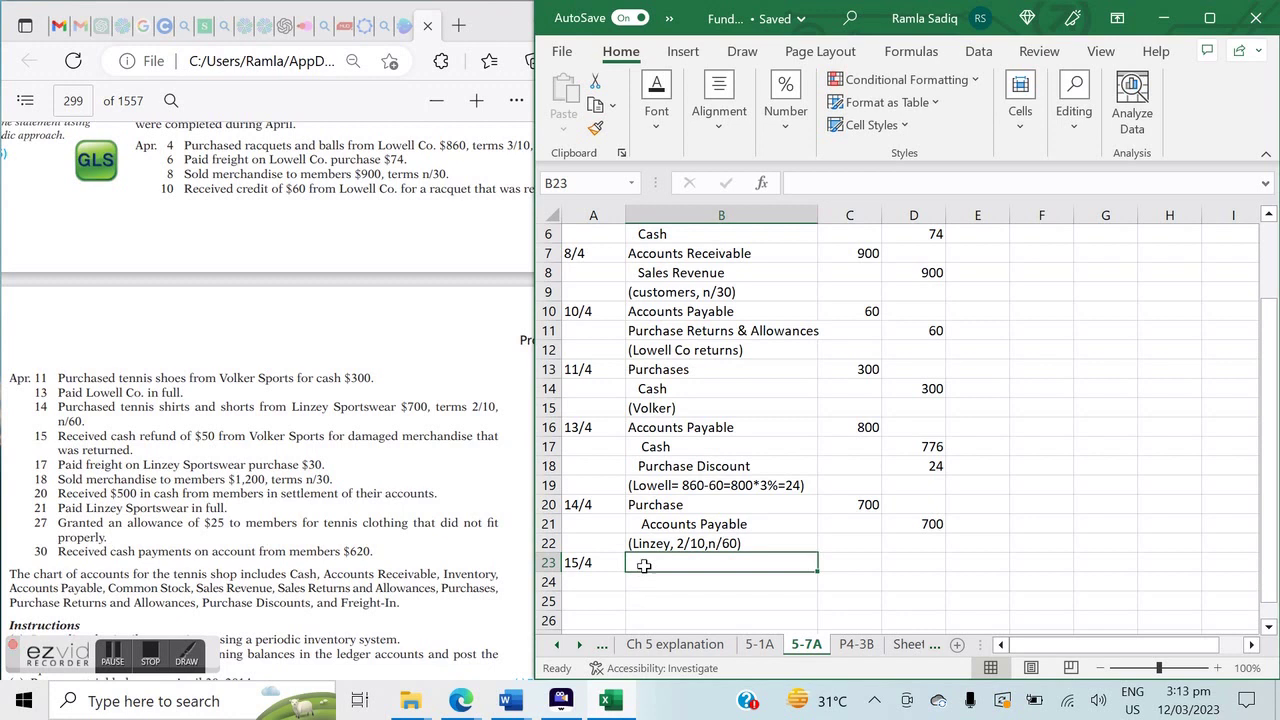
text(Cash)
key(Return)
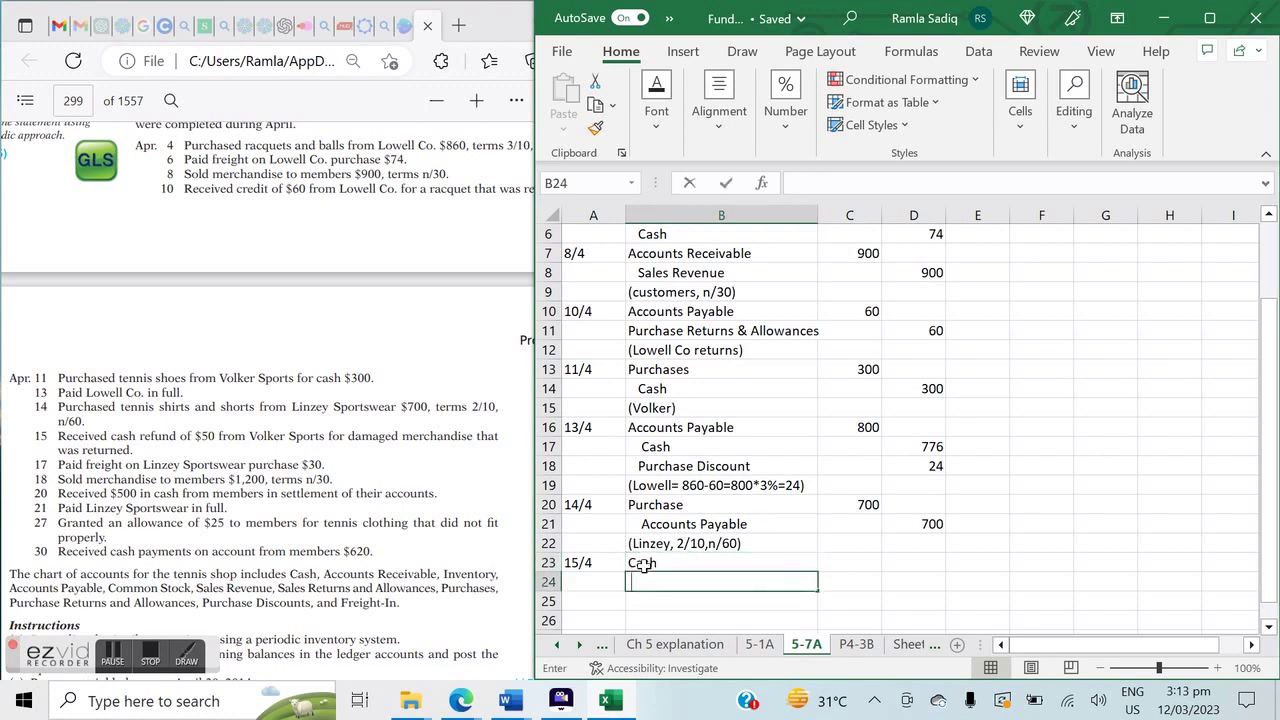
Add indented "Purchase Returns & Allowances" in B24 as the credited account of the 15/4 entry.
text(Purchase t)
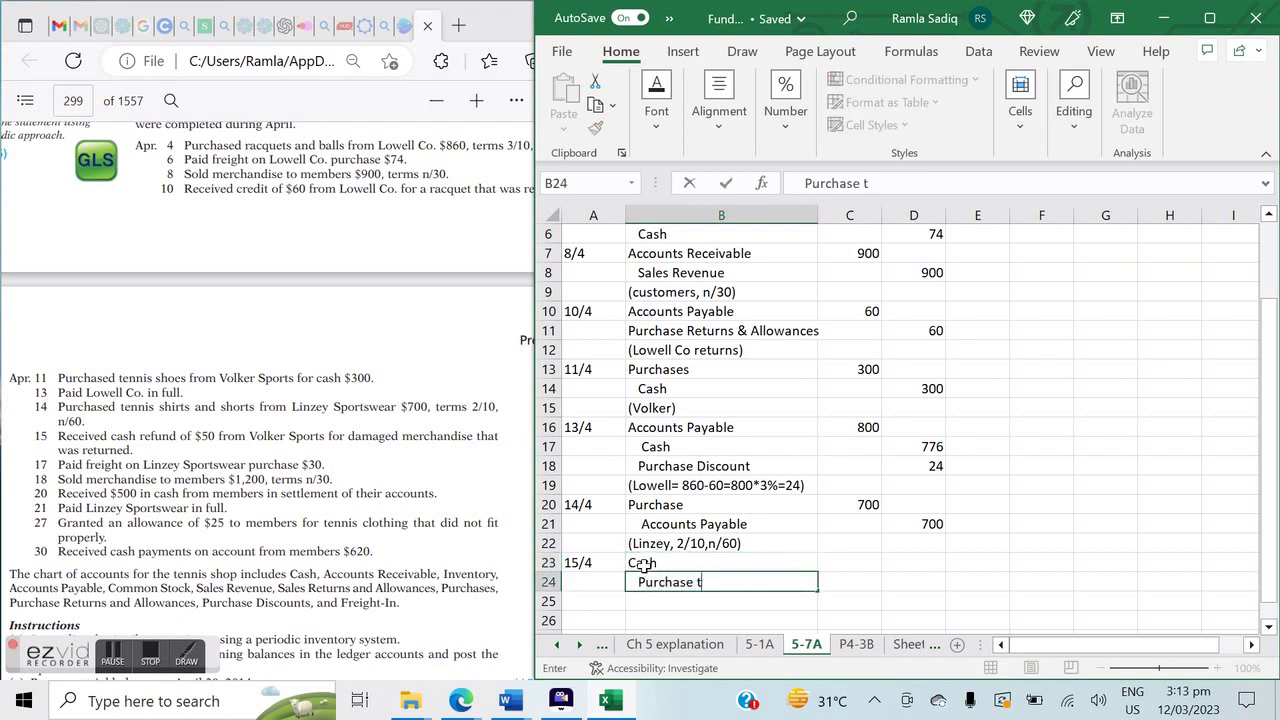
key(BackSpace)
text(Returns & Allowances)
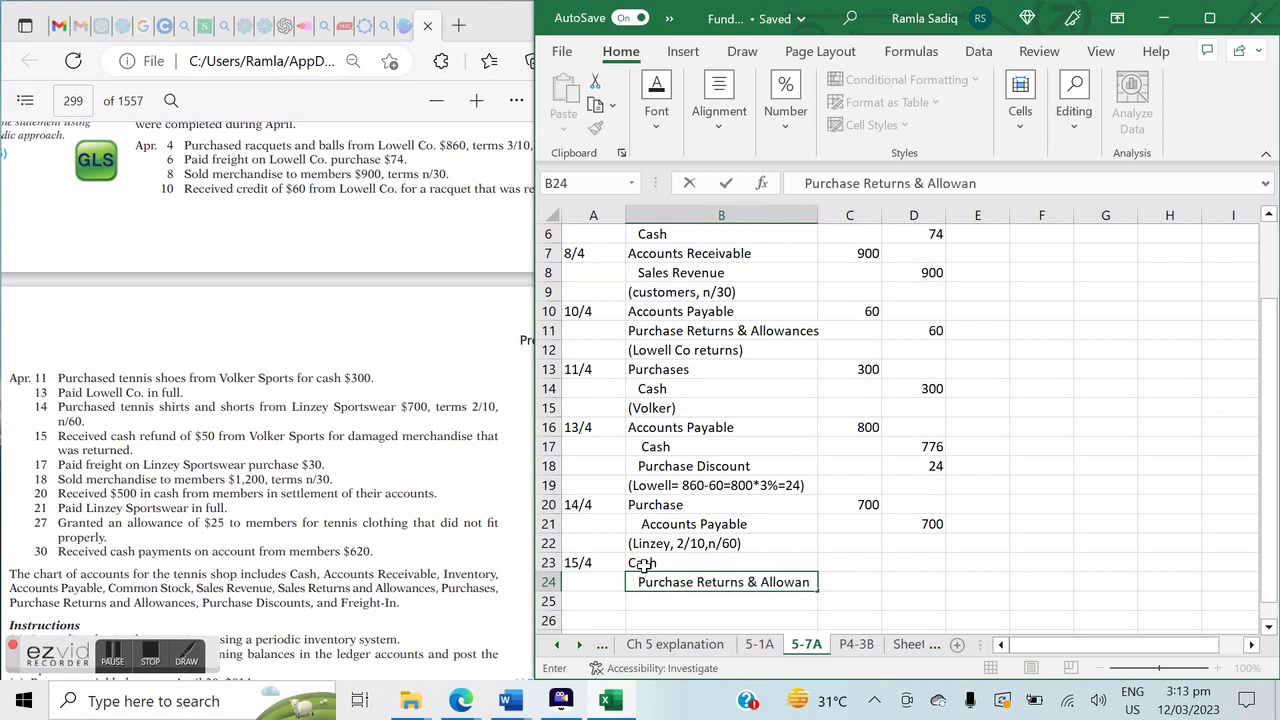
Enter the 15/4 amounts: 50 debit for Cash in C23 and 50 credit for Purchase Returns & Allowances in D24.
click(643, 565)
key(Right)
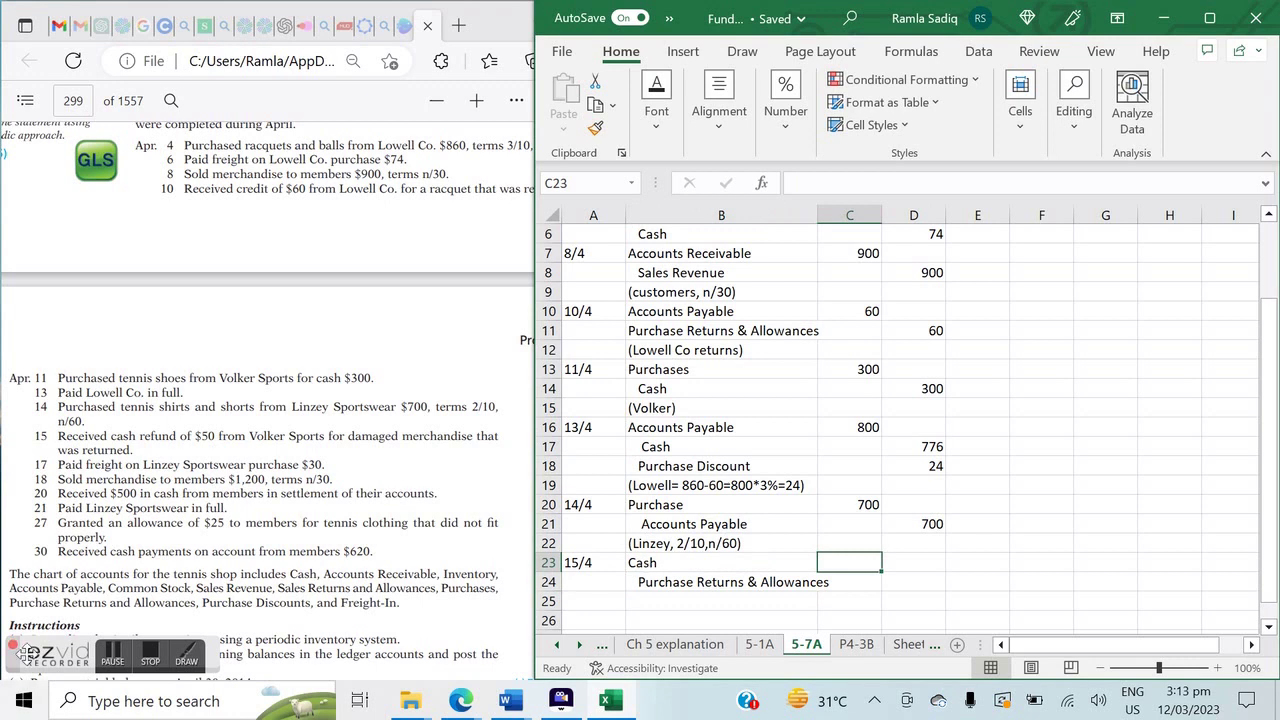
text(50)
key(Return)
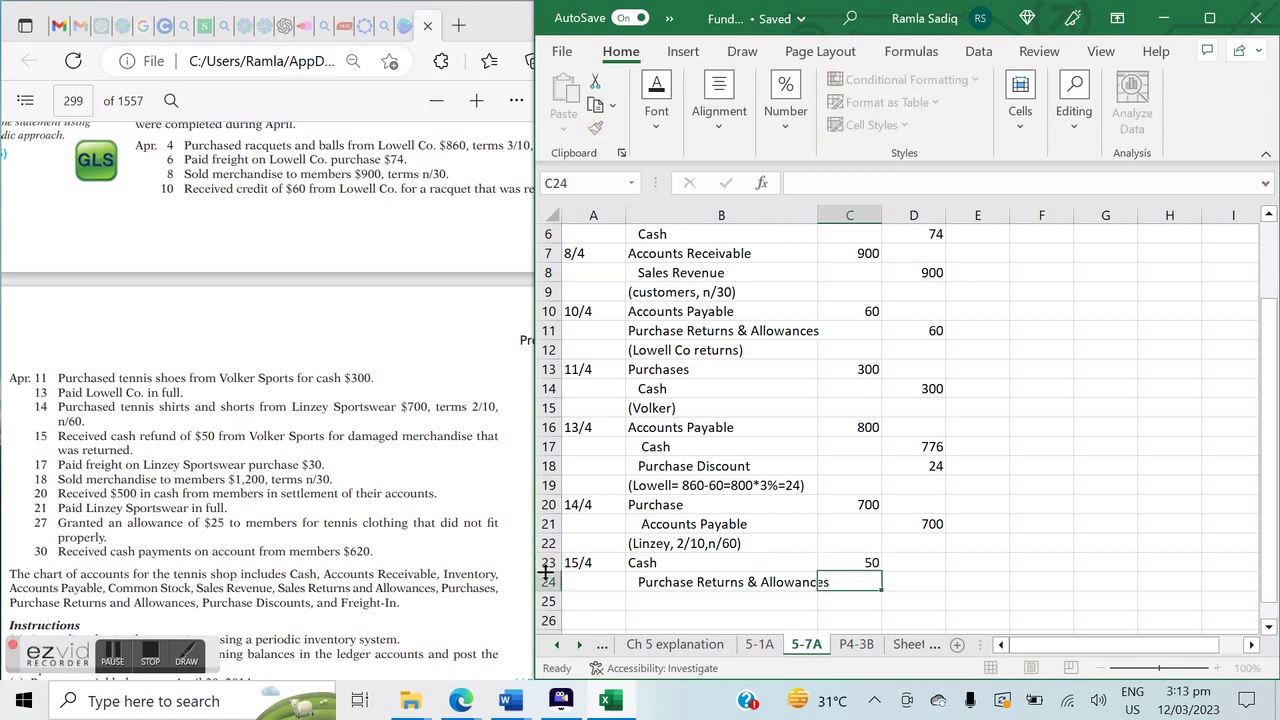
key(Right)
text(50)
key(Return)
Add the explanation "(Volker)" under the 15/4 entry in B25.
key(Left)
key(Left)
text((Volke)
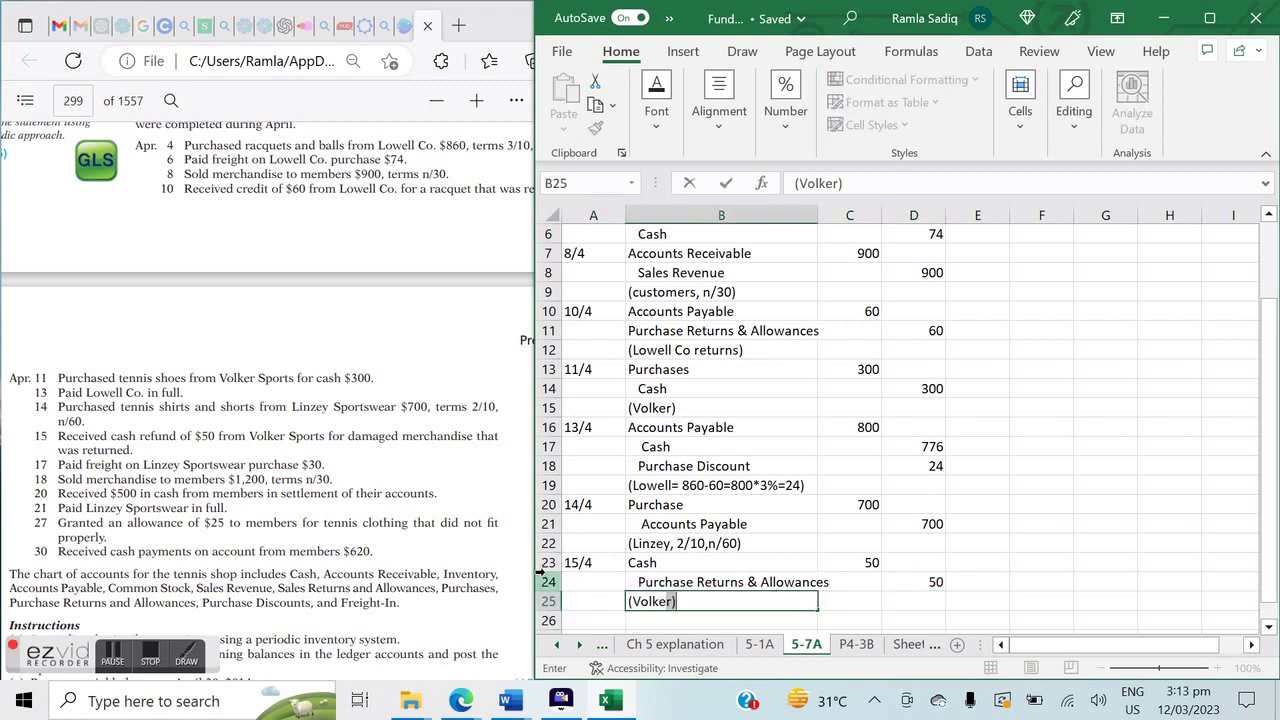
key(Return)
Date the next entry 17/4 in A26, stored as text.
key(Left)
key(Down)
key(Down)
key(Down)
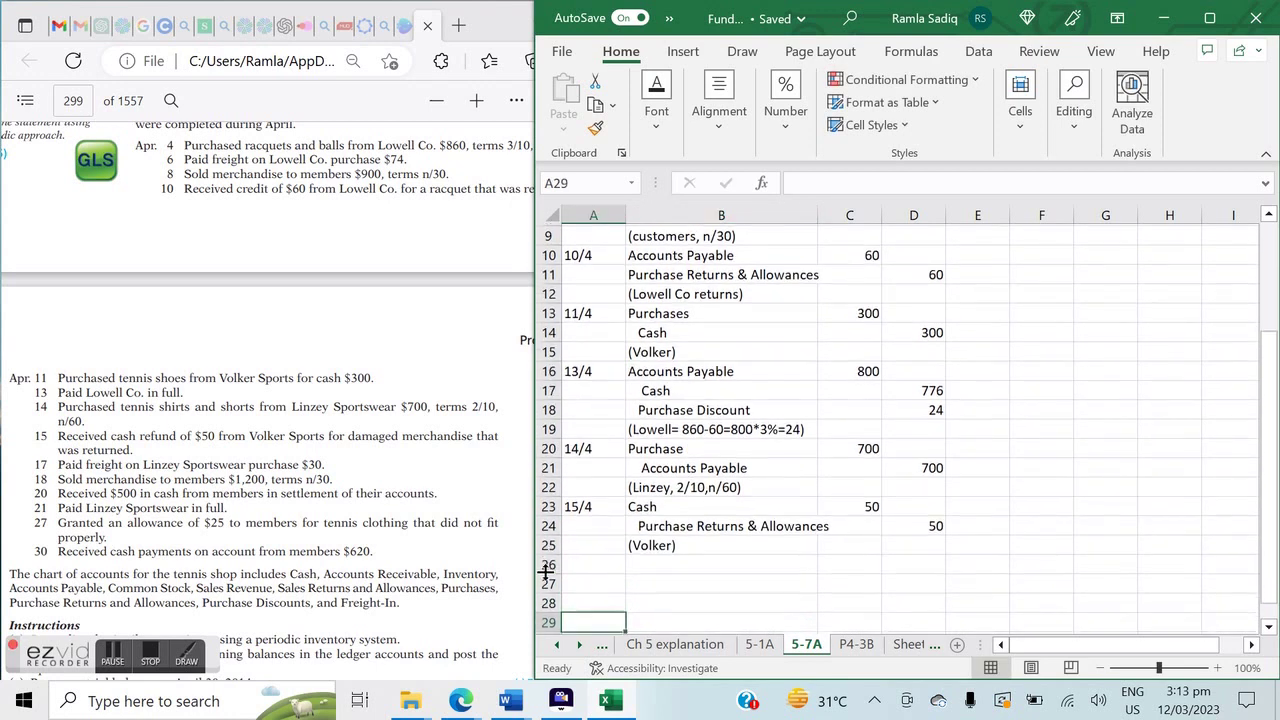
key(Up)
key(Up)
key(Up)
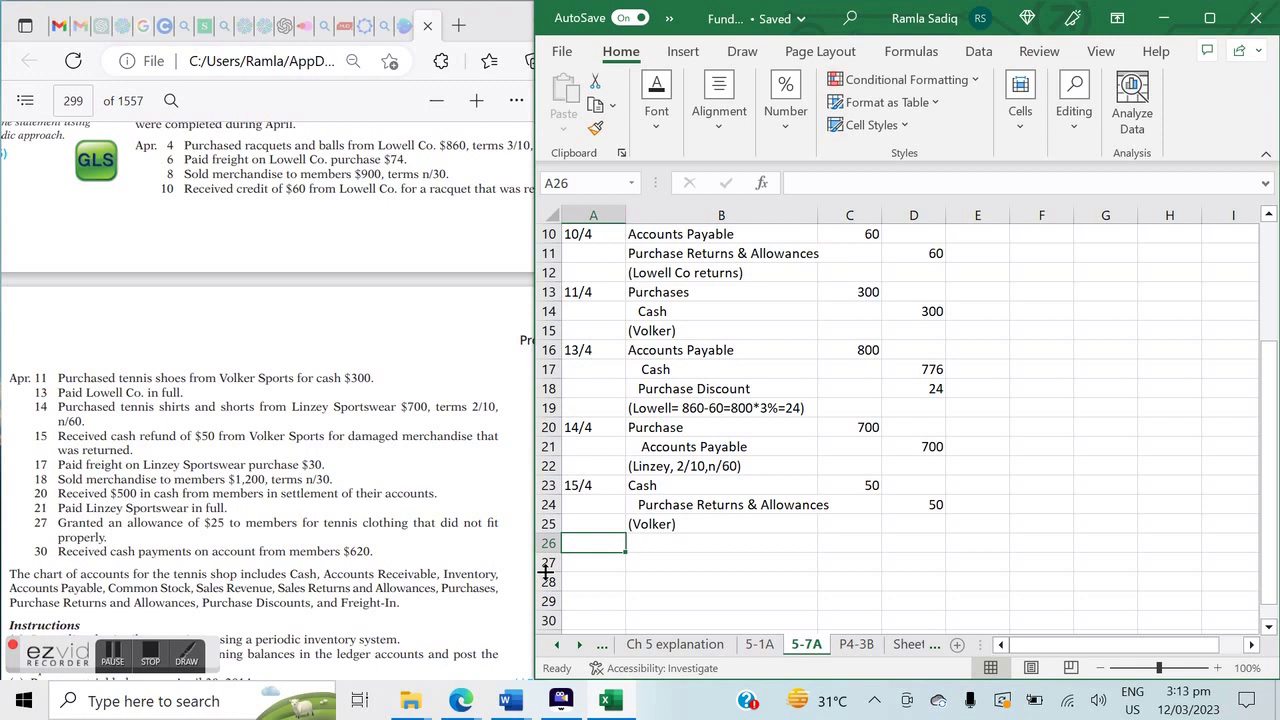
text(17/4)
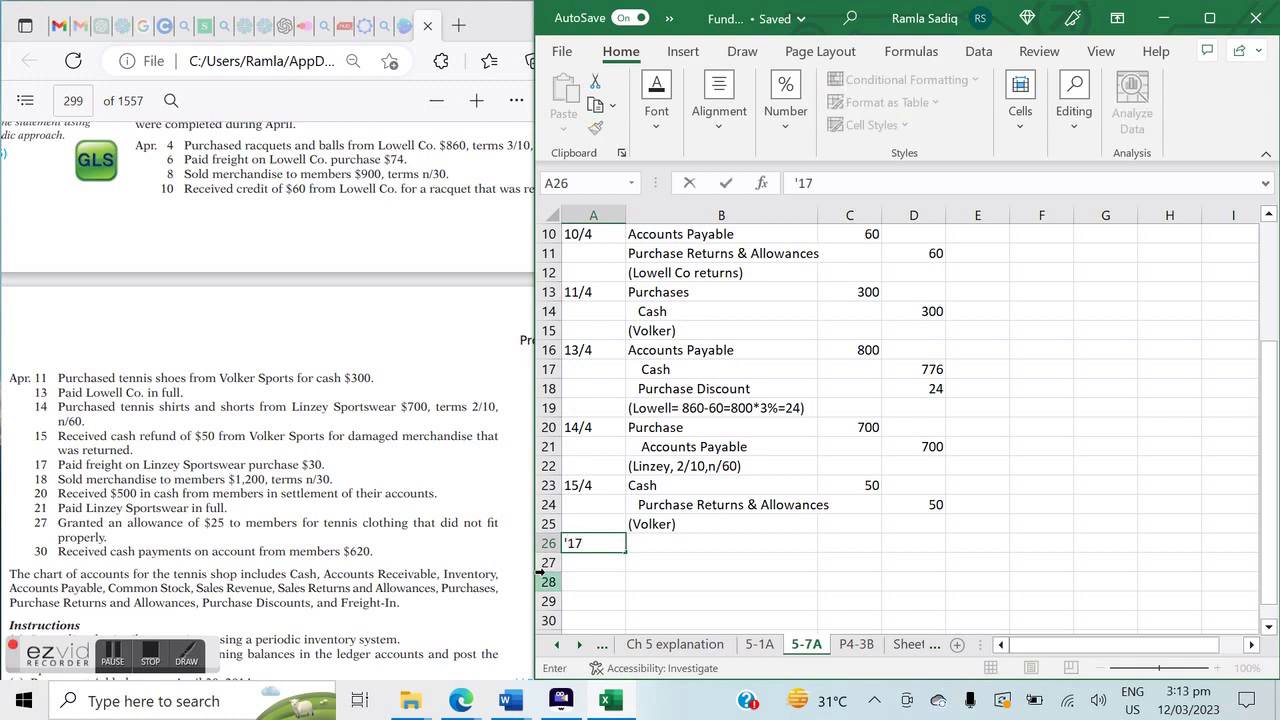
key(Return)
key(Up)
Enter Freight In in B26 as the debited account and indented Cash in B27 as the credited account.
key(Right)
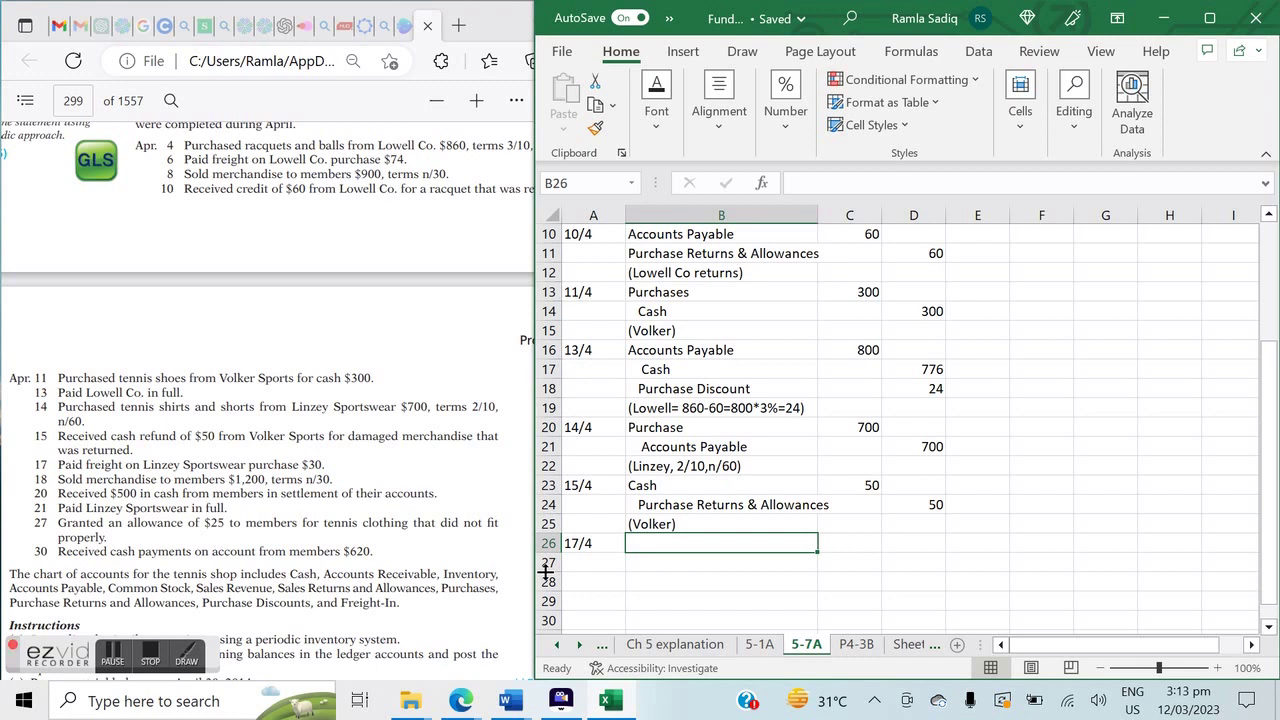
text(Freight In)
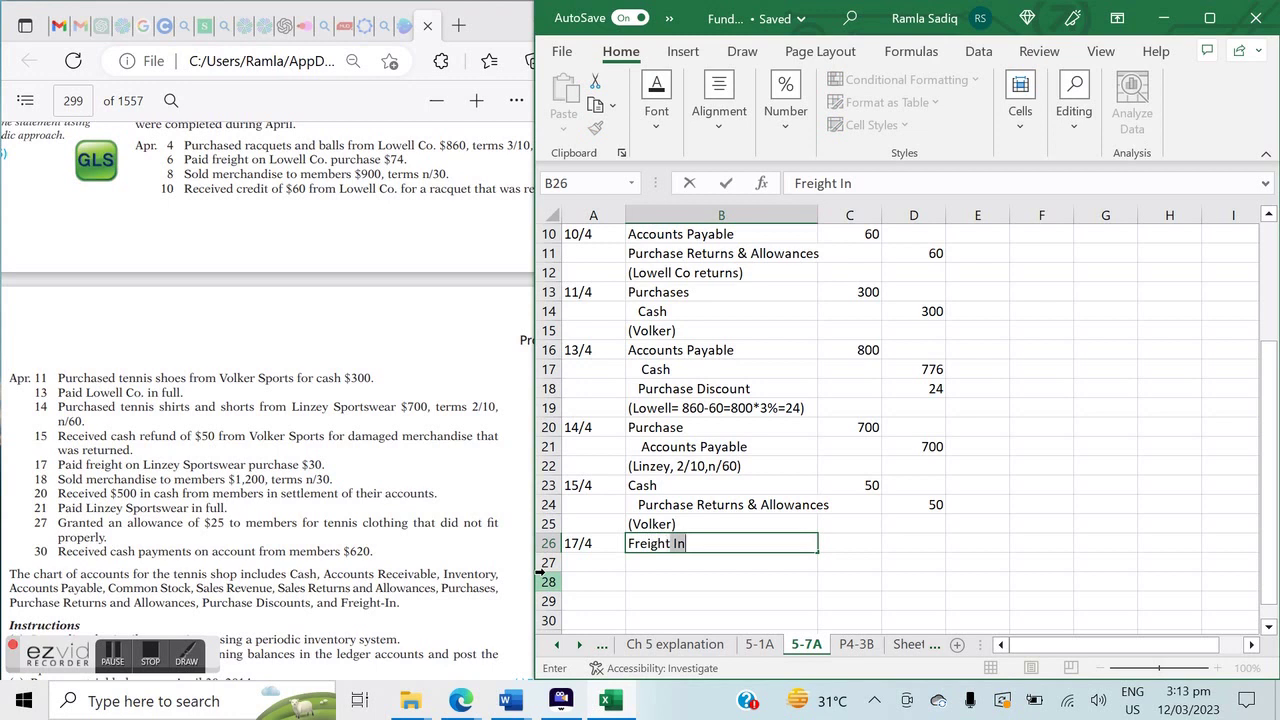
key(Return)
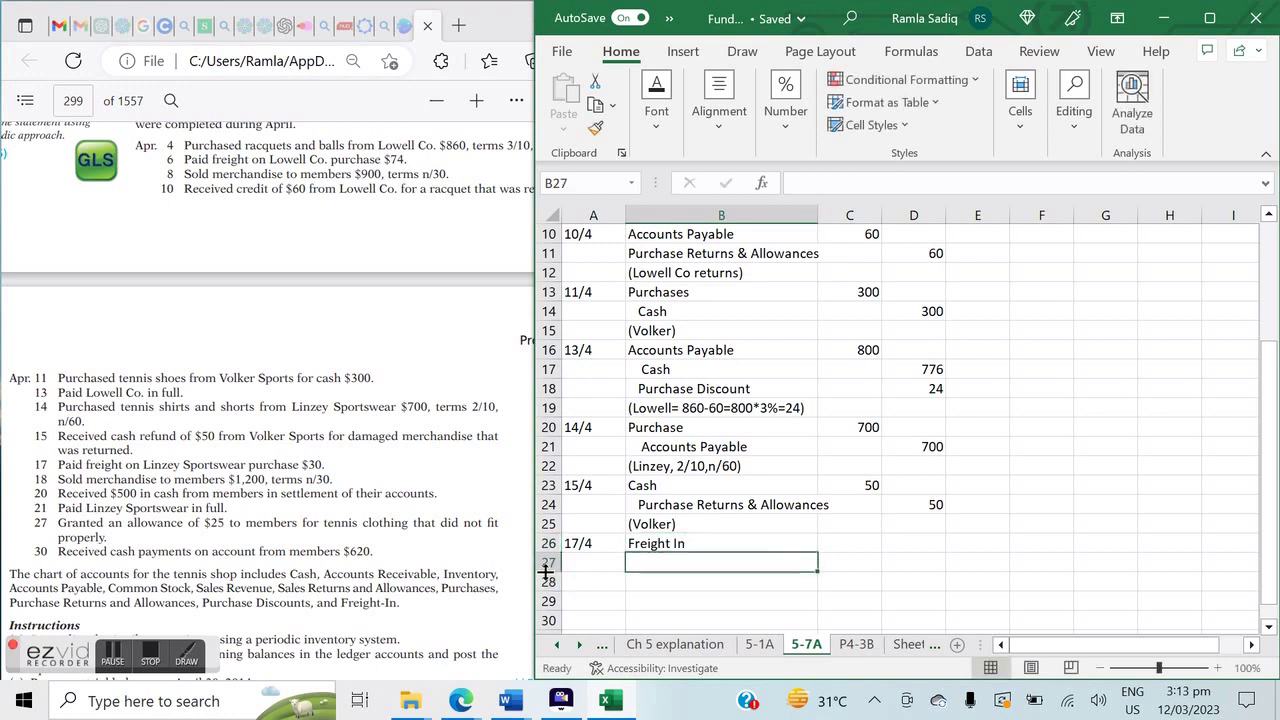
text(Cash)
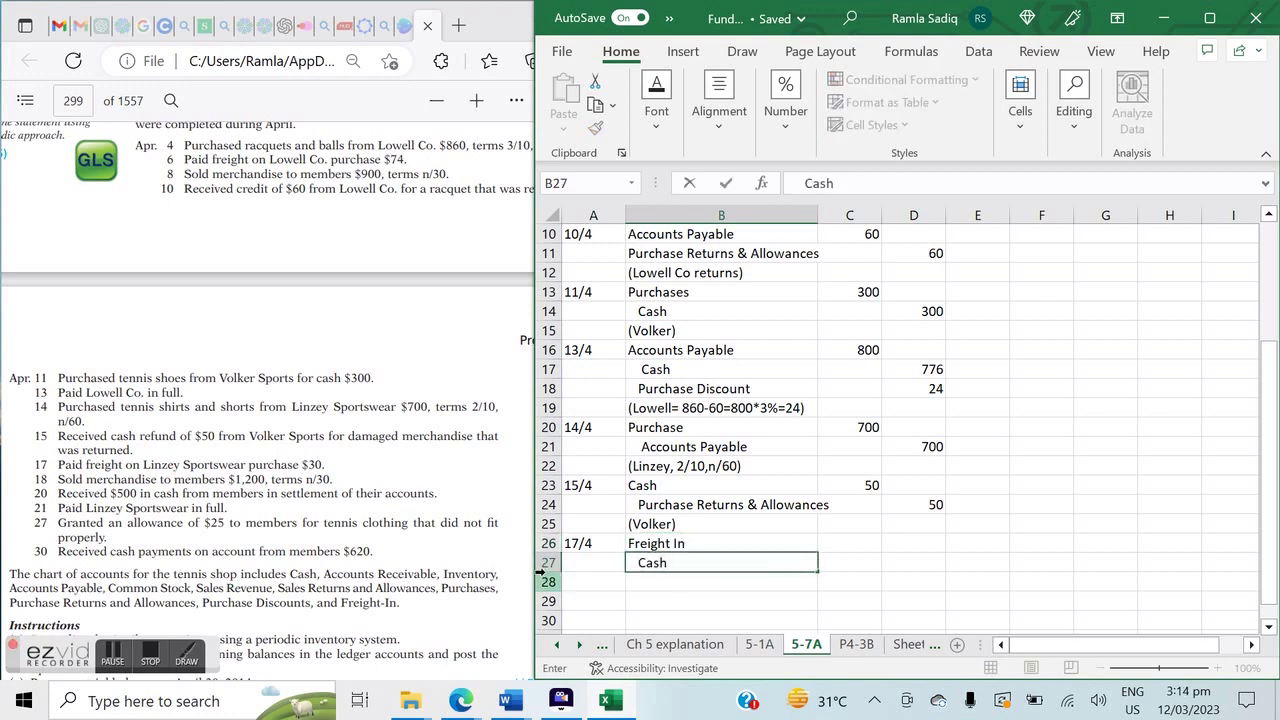
Enter the 17/4 amounts: 30 debit for Freight In in C26 and 30 credit for Cash in D27.
key(Up)
key(Right)
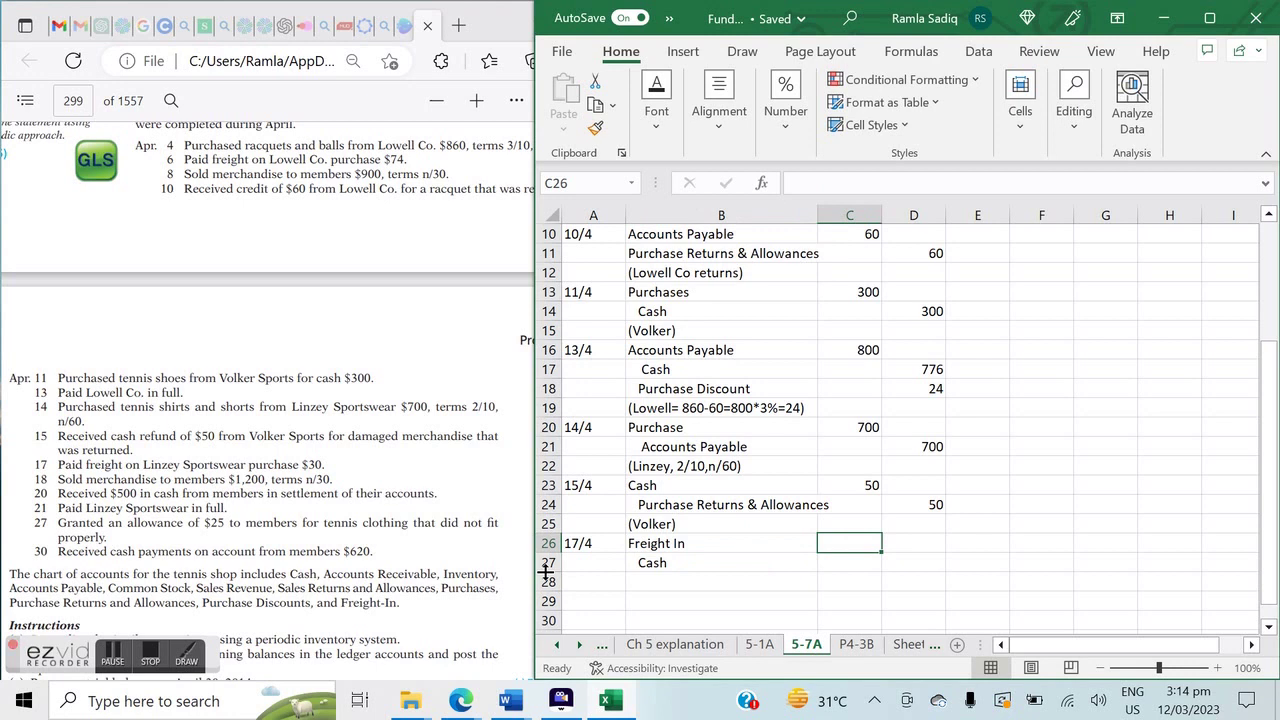
text(30)
key(Return)
key(Right)
text(30)
Start the next entry in row 28 with 18/4 as a text date and correctly spelled "Accounts Receivable" as the debited account.
click(546, 576)
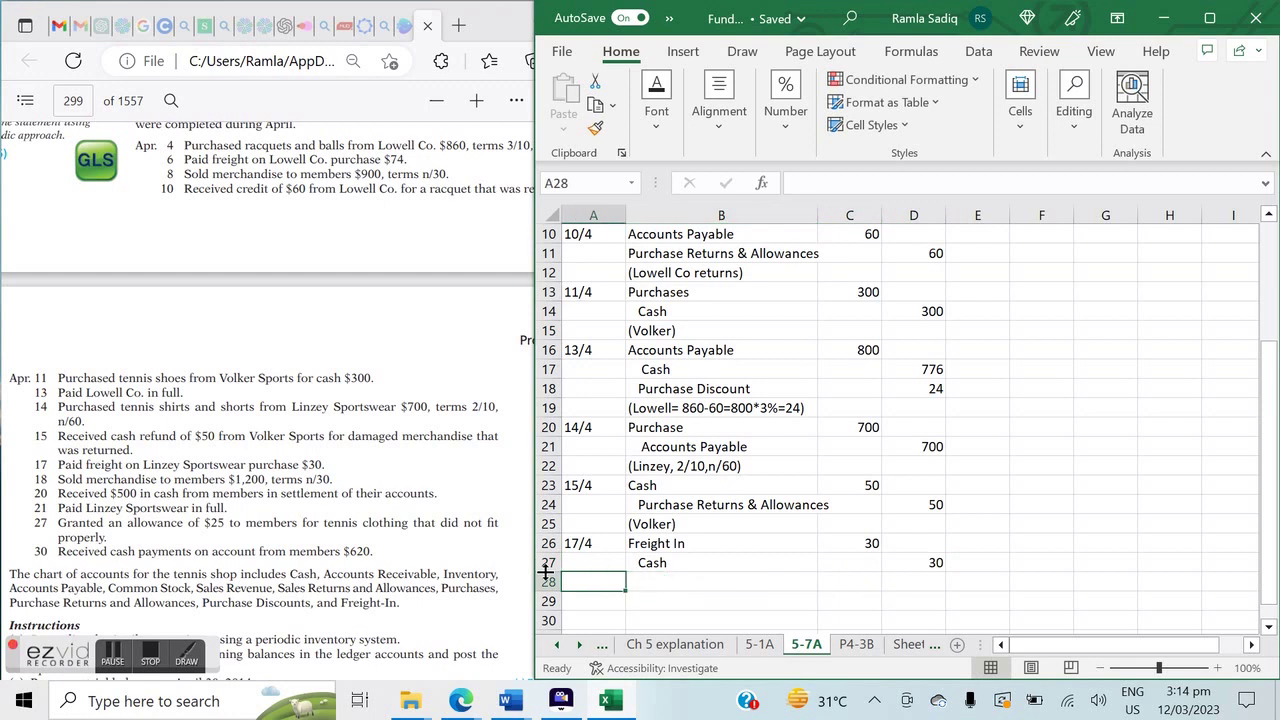
text(18/4)
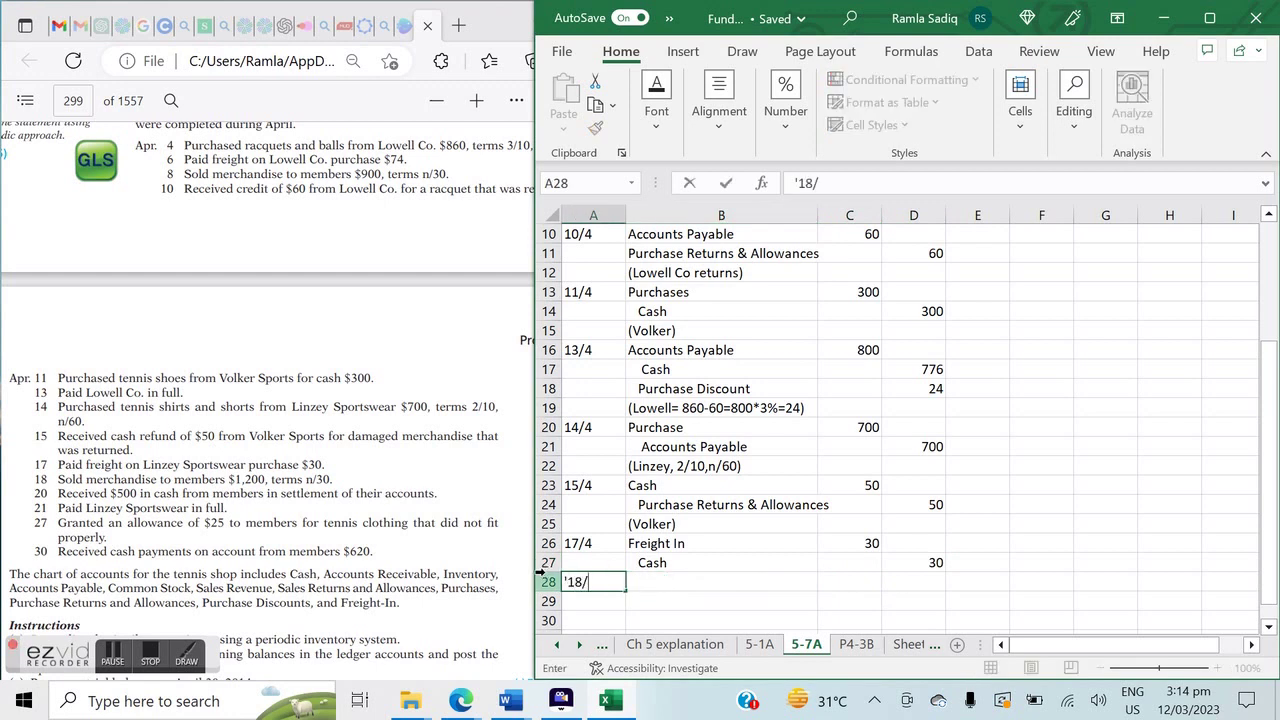
key(Tab)
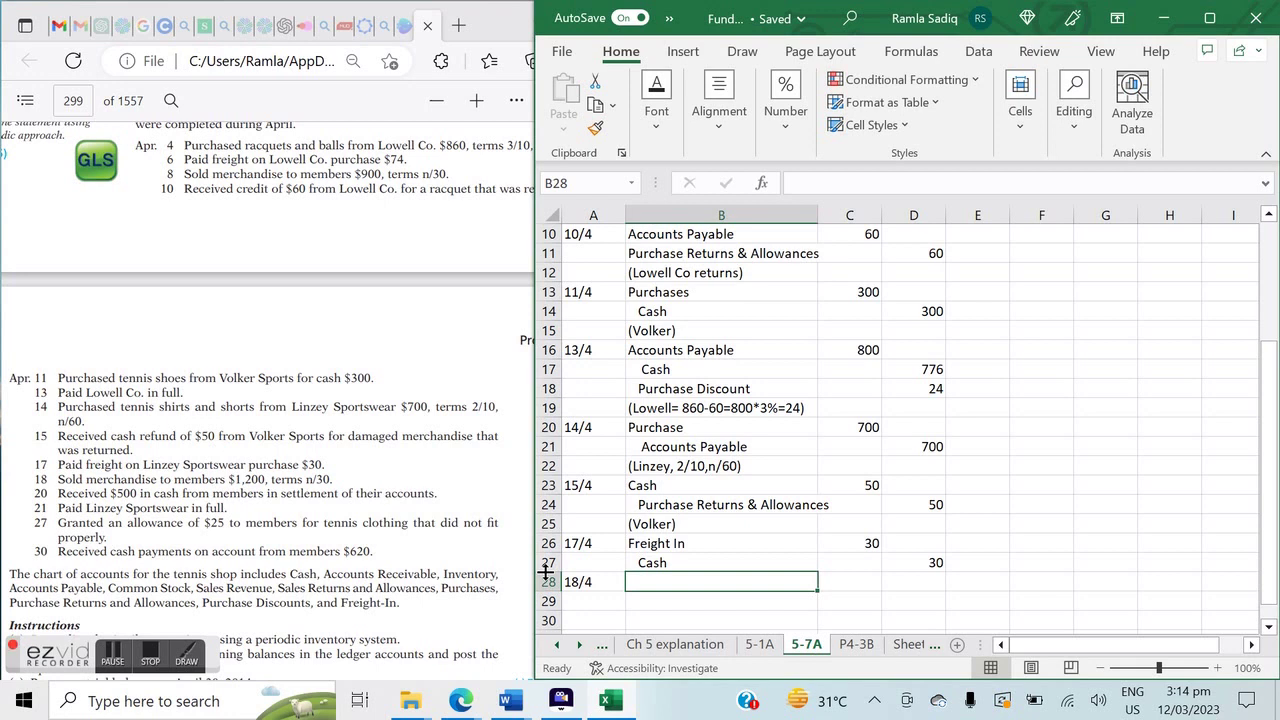
text(Accoutns Receiva)
text(ble)
key(Return)
key(Up)
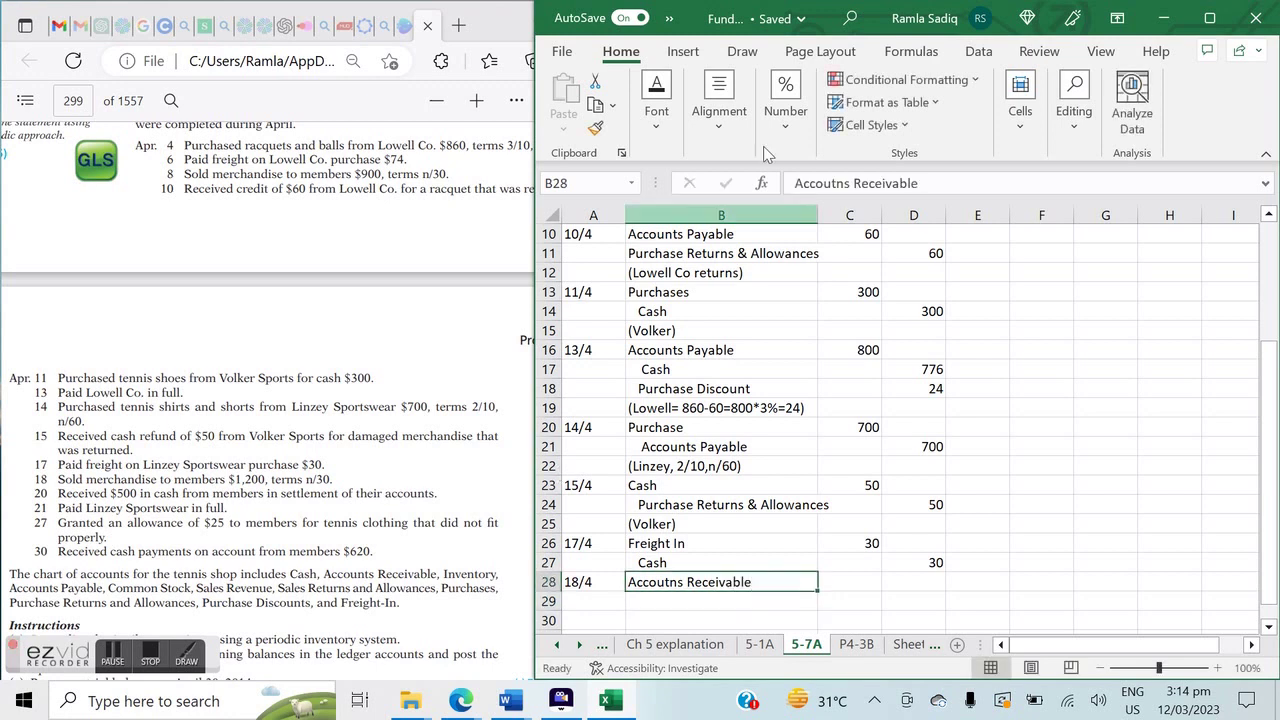
click(844, 185)
key(BackSpace)
key(BackSpace)
text(nt)
key(Return)
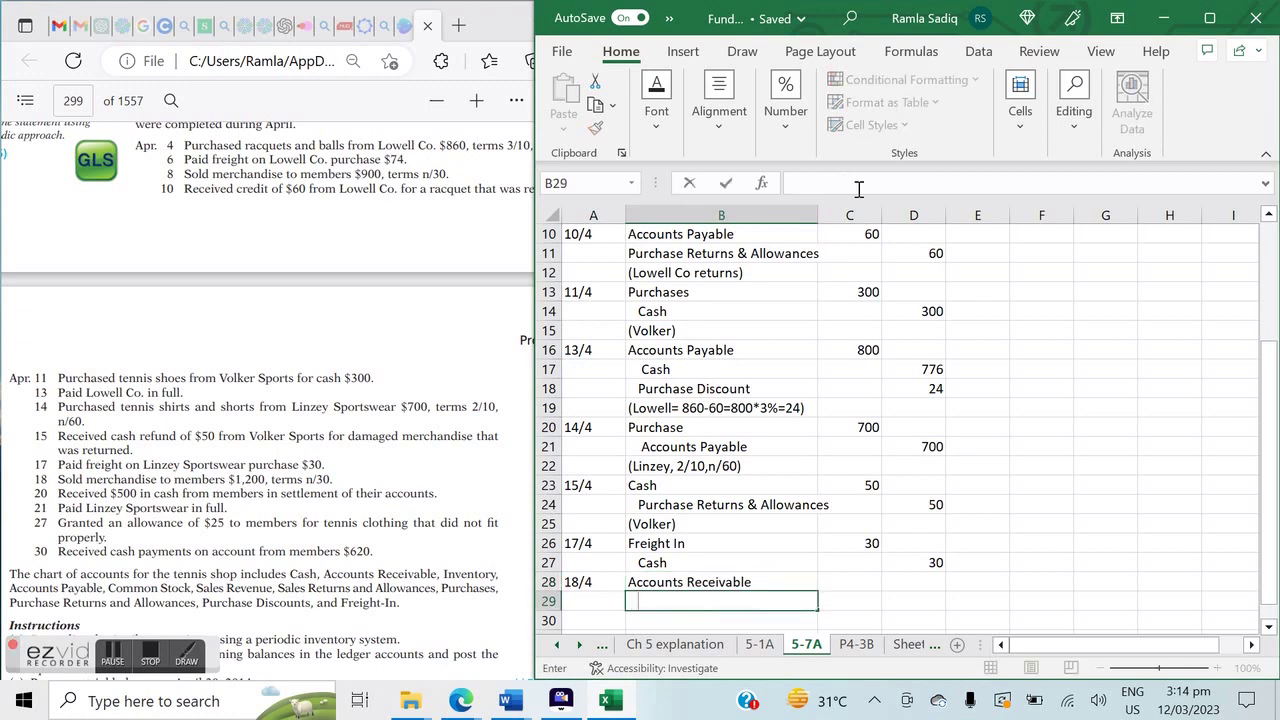
Add indented Sales Revenue in B29 as the credited account and enter 1200 as both the debit and credit of the 18/4 entry.
text(Sales Revenue)
key(Up)
key(Right)
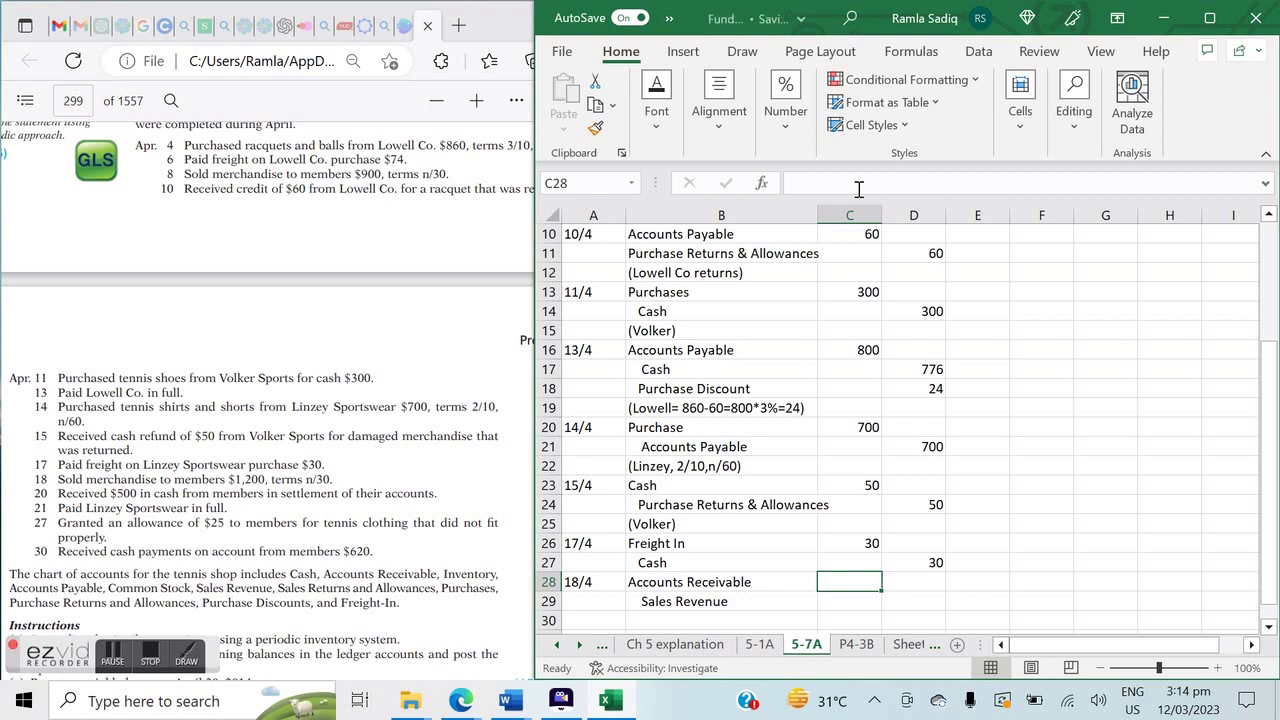
text(1200)
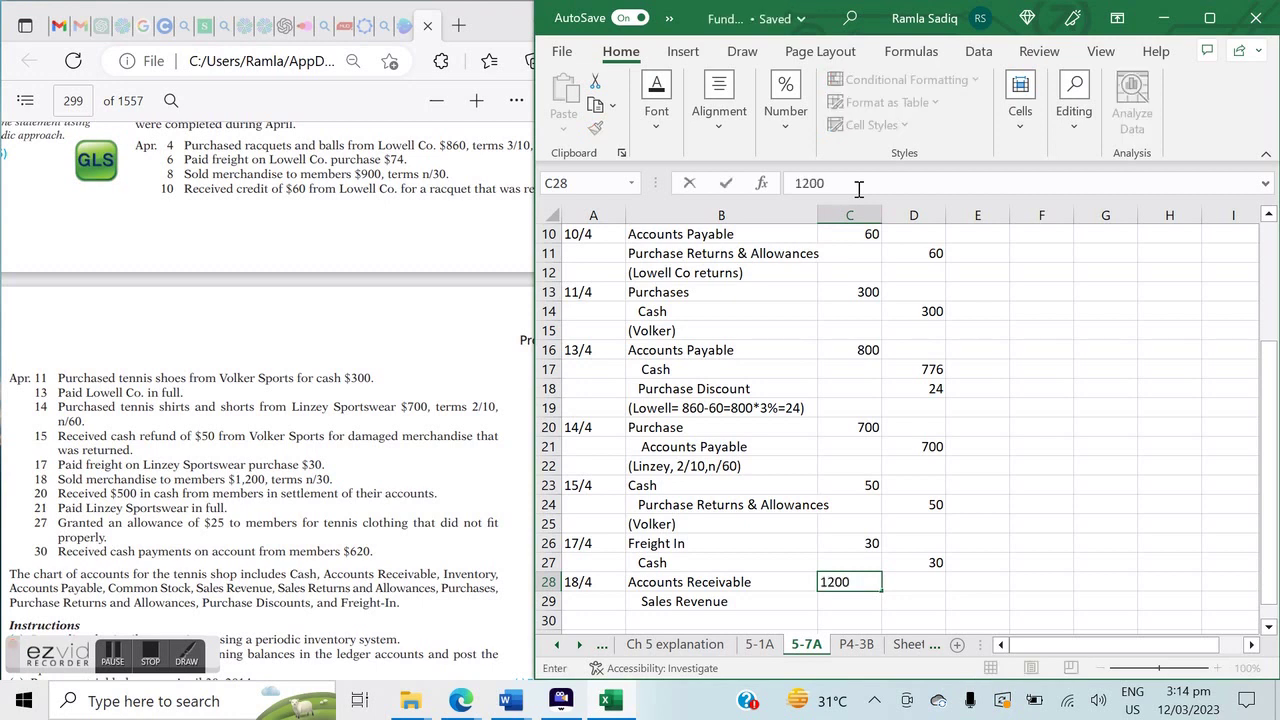
key(Return)
key(Tab)
text(1200)
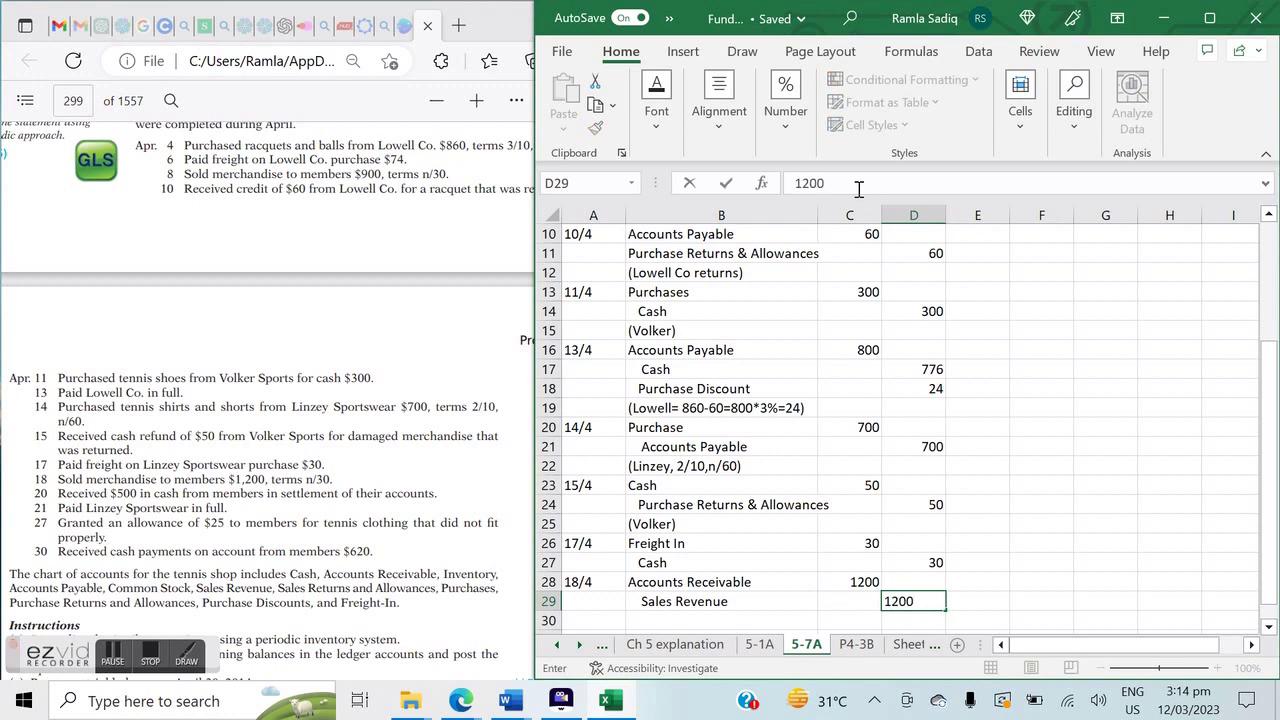
Add the explanation "(Customers, n/30)" under the 18/4 entry in B30.
key(Return)
key(Left)
text((Customers, n/30))
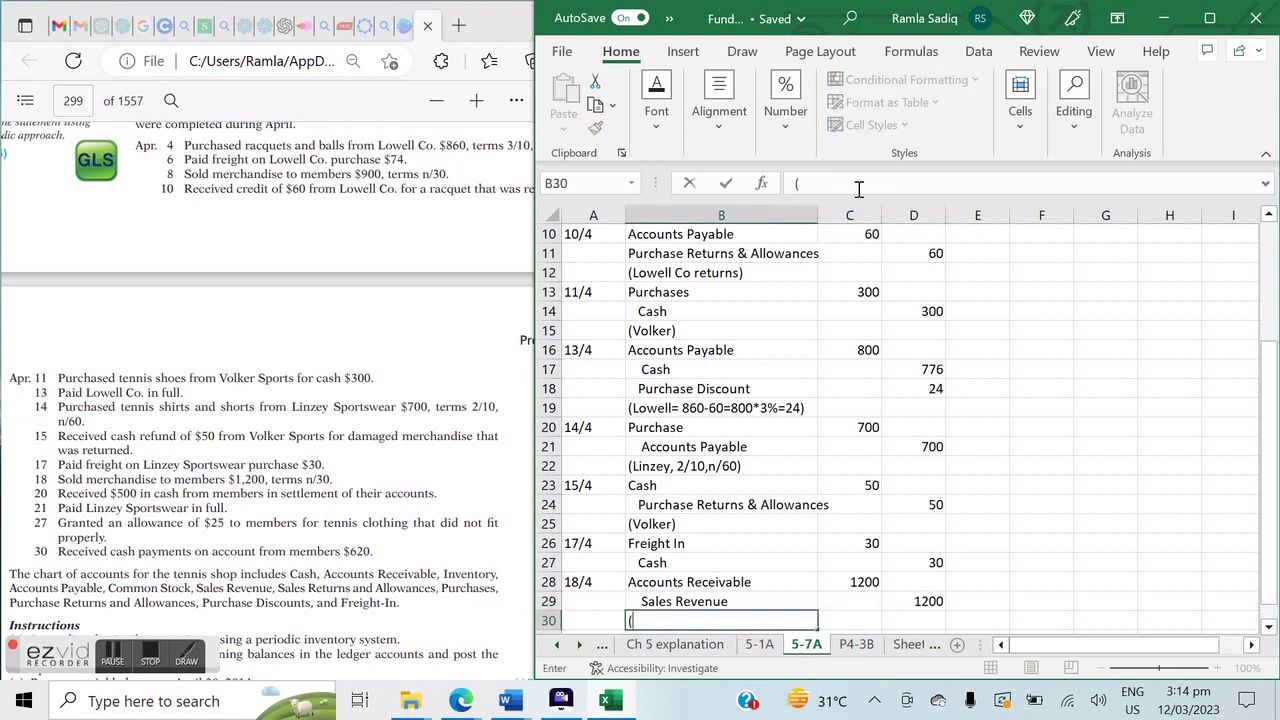
key(shift+Right)
key(shift+Right)
key(shift+Right)
key(shift+Right)
key(shift+Right)
key(shift+Right)
key(shift+Right)
key(shift+Right)
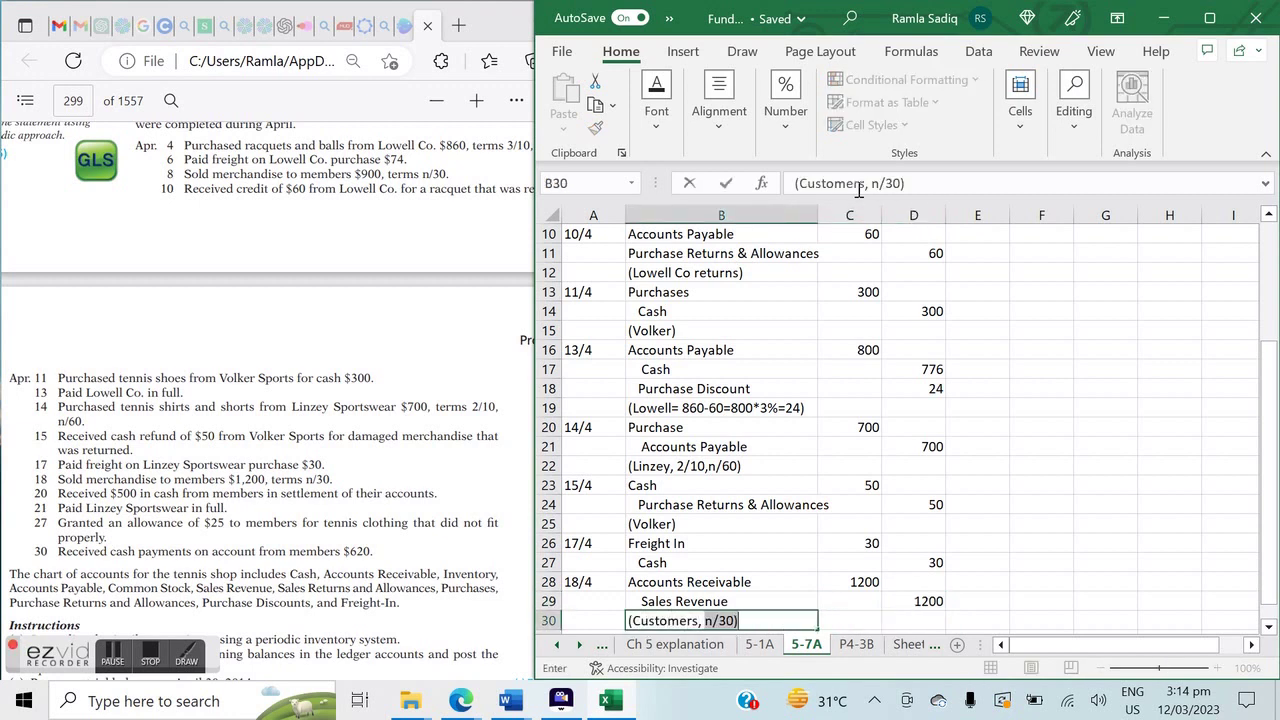
key(shift+Right)
key(shift+Right)
key(Return)
Date the next entry 20/4 in A31, stored as text.
key(Left)
key(Down)
key(Down)
key(Up)
key(Up)
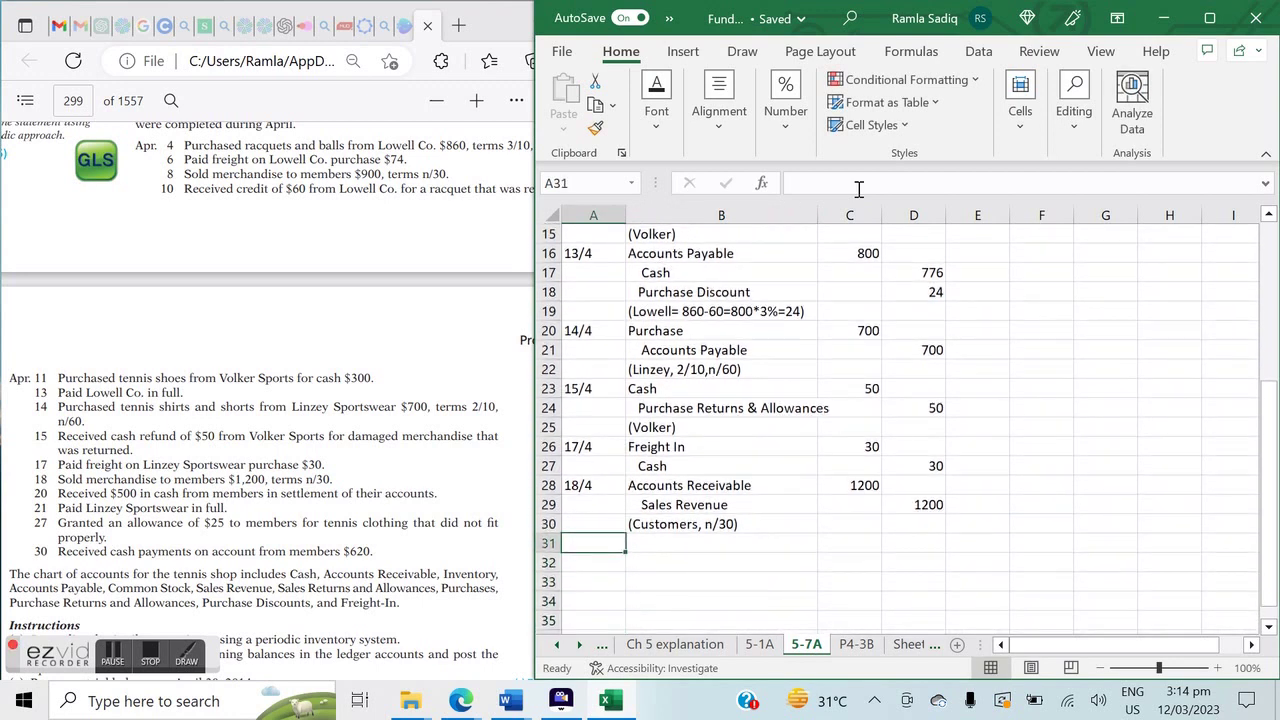
text(20/4)
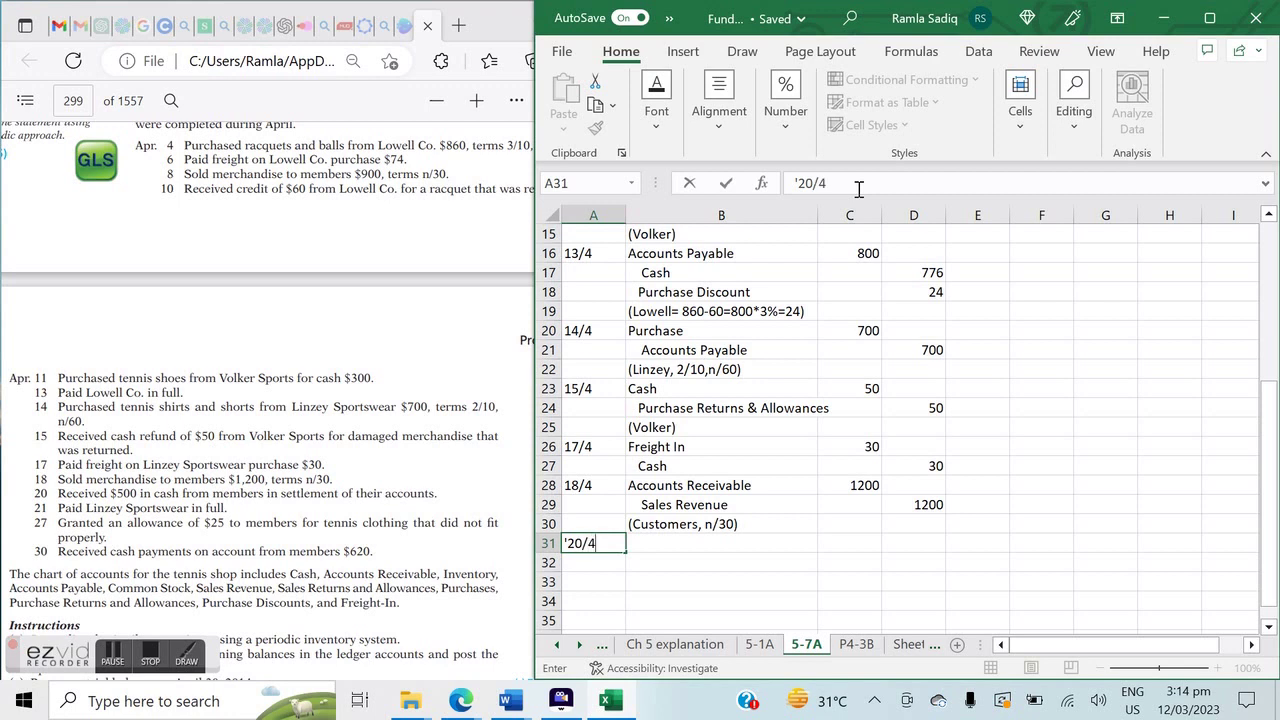
key(Tab)
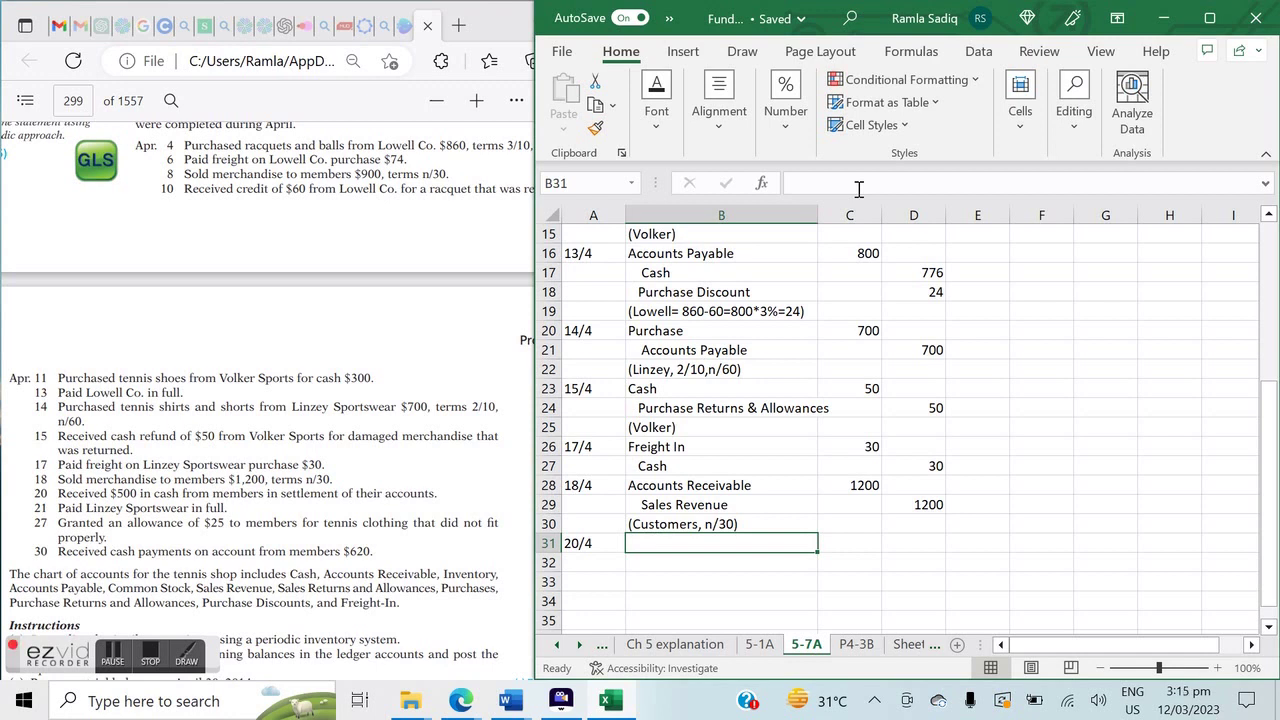
For the 20/4 entry, enter Cash in B31 as the debited account and indented Accounts Receivable in B32 as the credited account.
text(Cash)
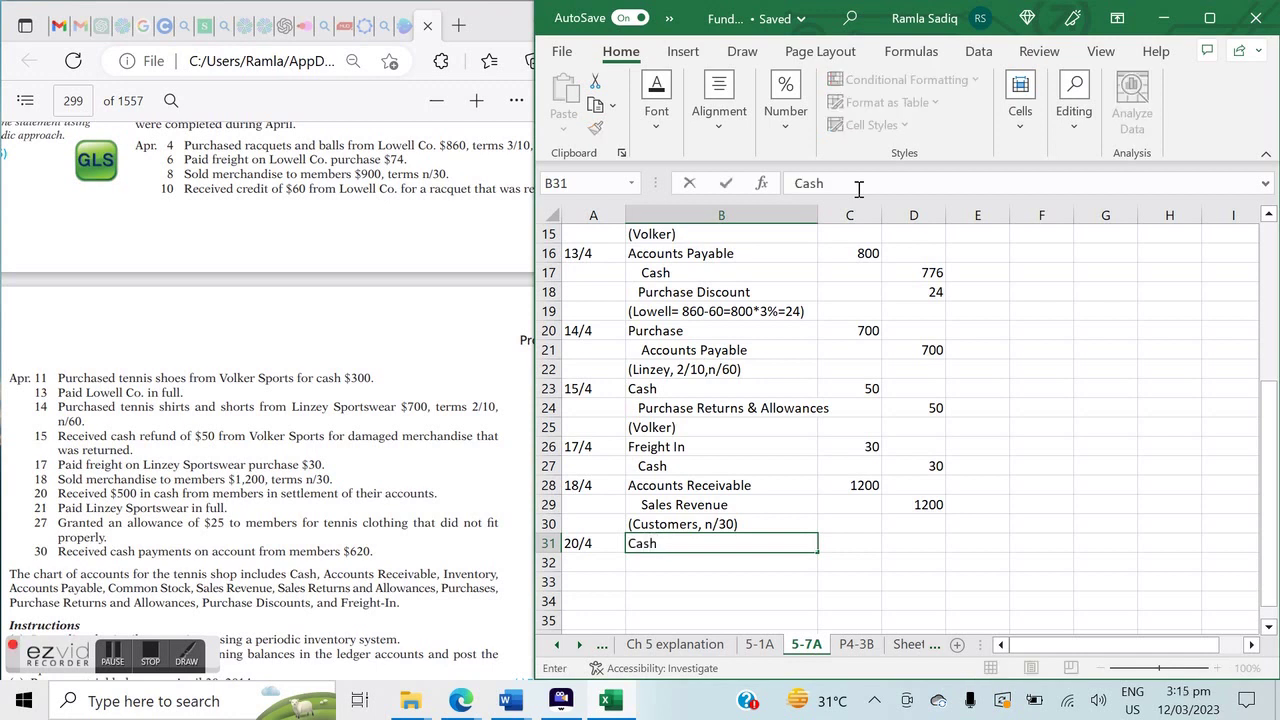
key(Return)
text(Accounts Rec)
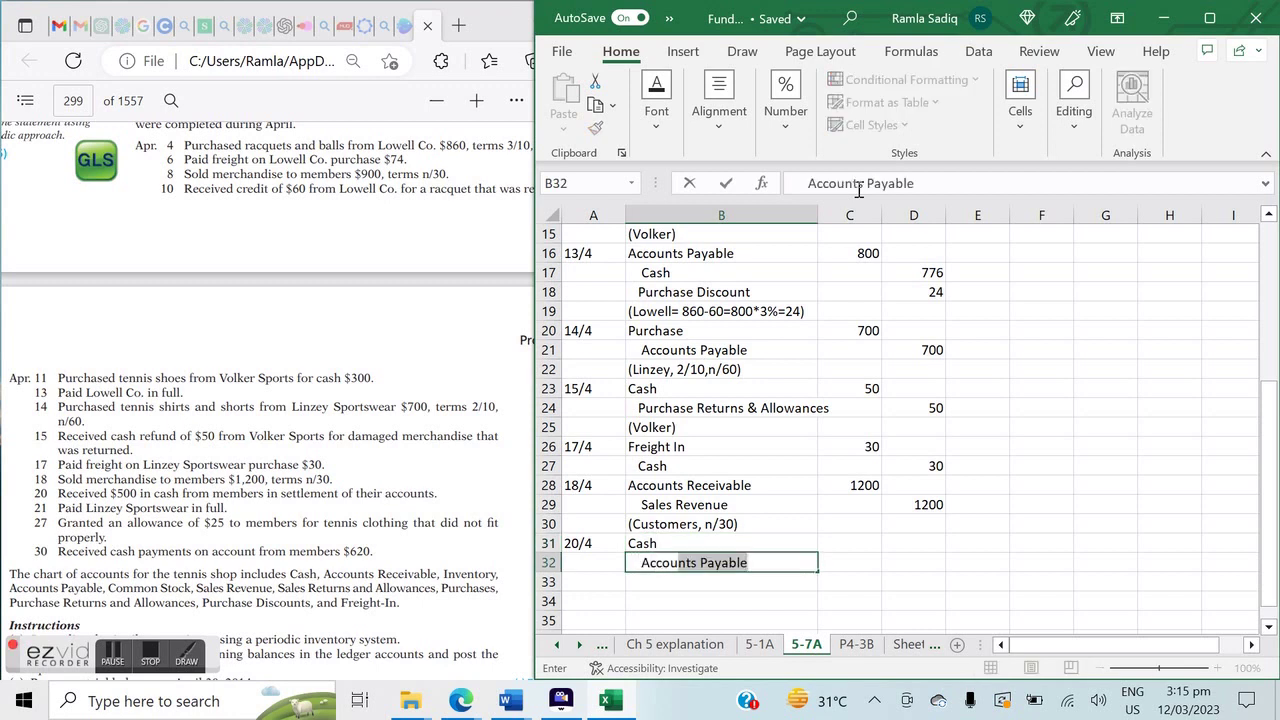
text(ei)
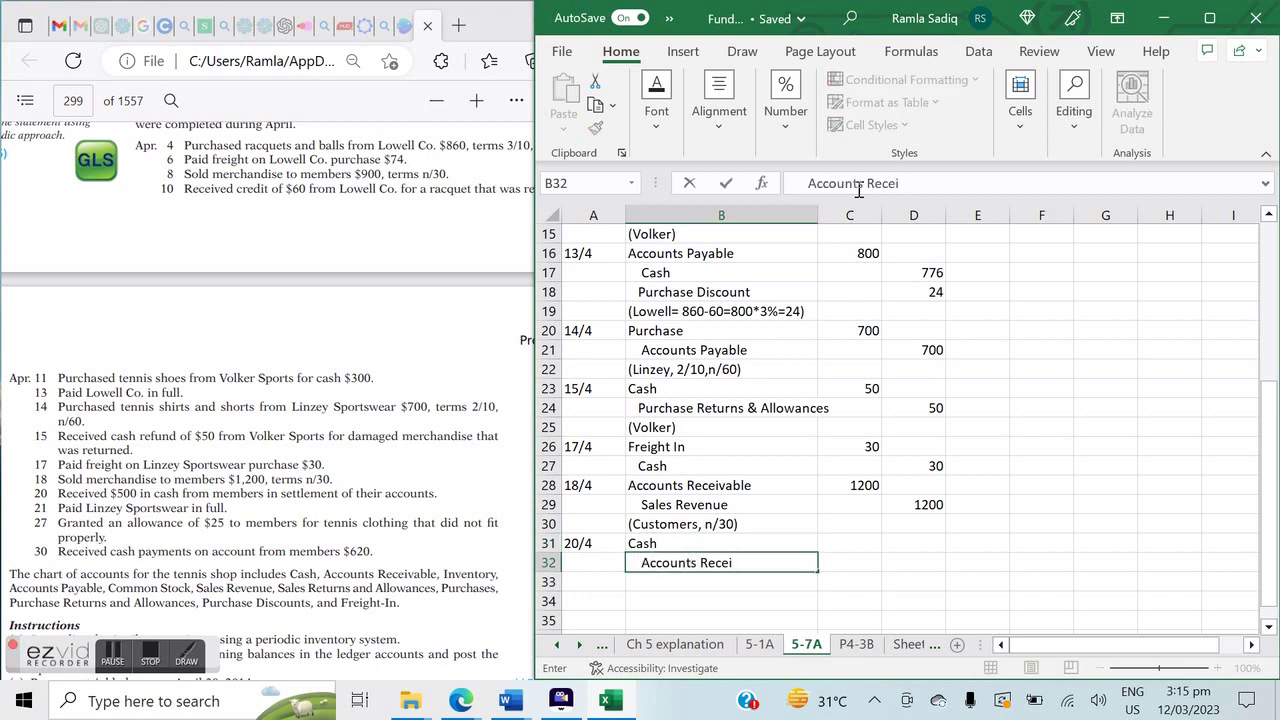
text(vable)
key(Return)
Enter 500 as the Cash debit in C31 and as the Accounts Receivable credit in D32.
key(Right)
key(Up)
key(Up)
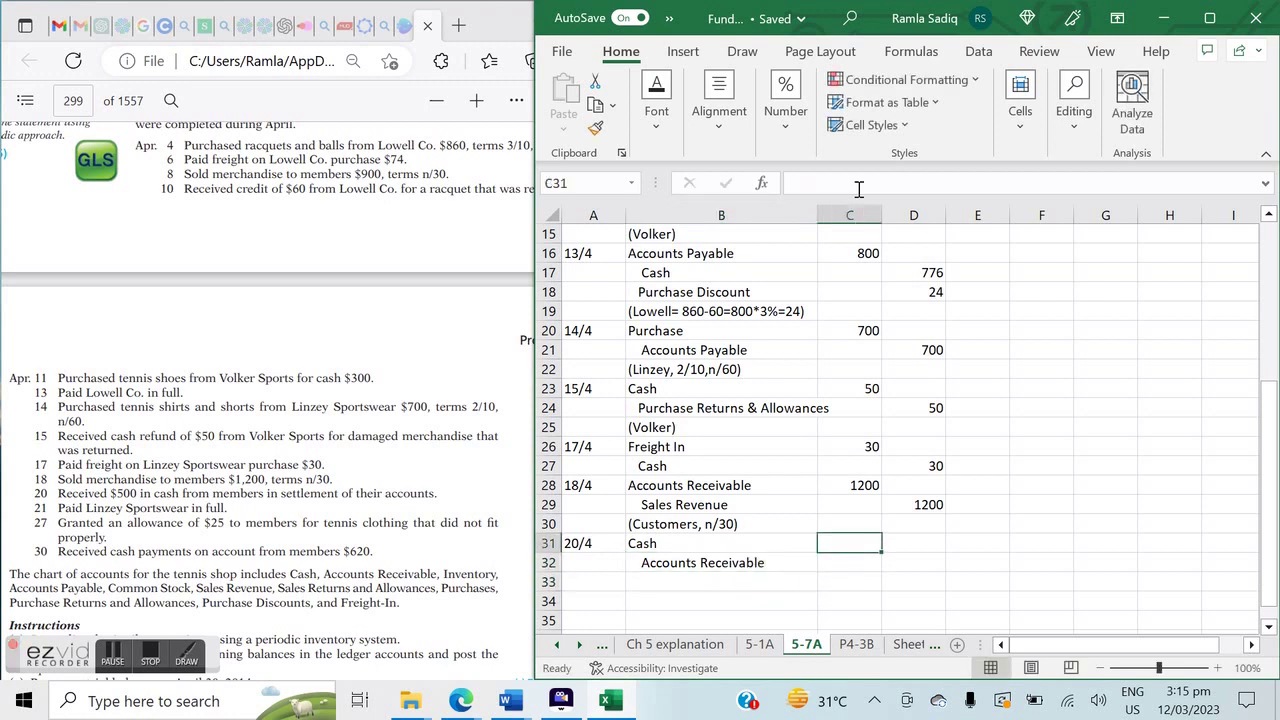
text(500)
key(Return)
key(Right)
text(500)
key(Return)
Start the next entry in row 33 with 21/4 as a text date and Accounts Payable as the debited account.
key(Left)
key(Left)
key(Left)
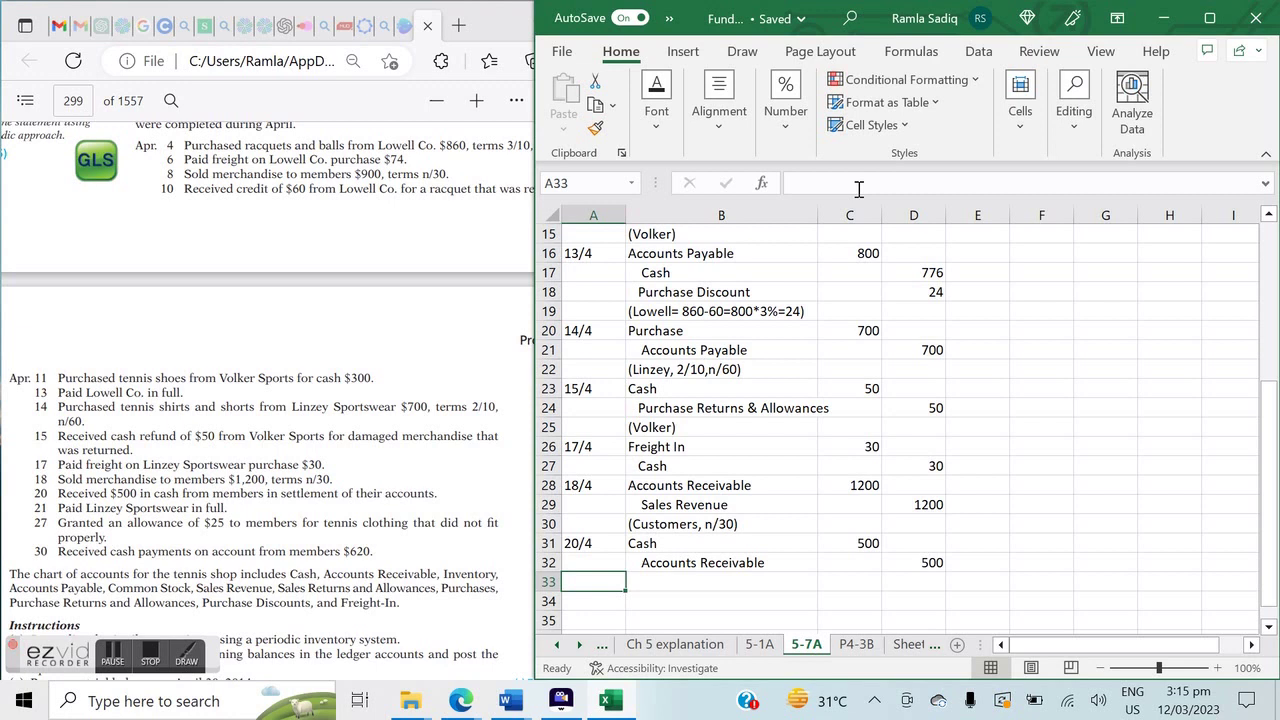
text(21/4)
key(Tab)
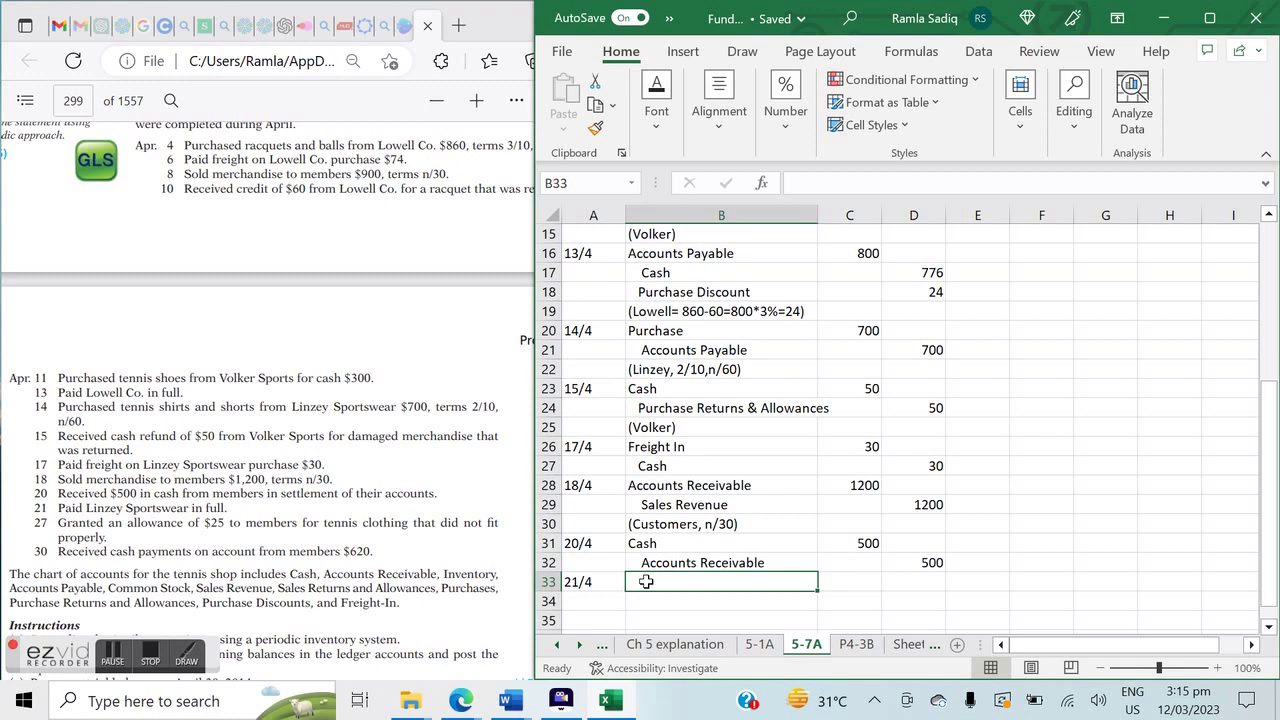
text(Accounts PY)
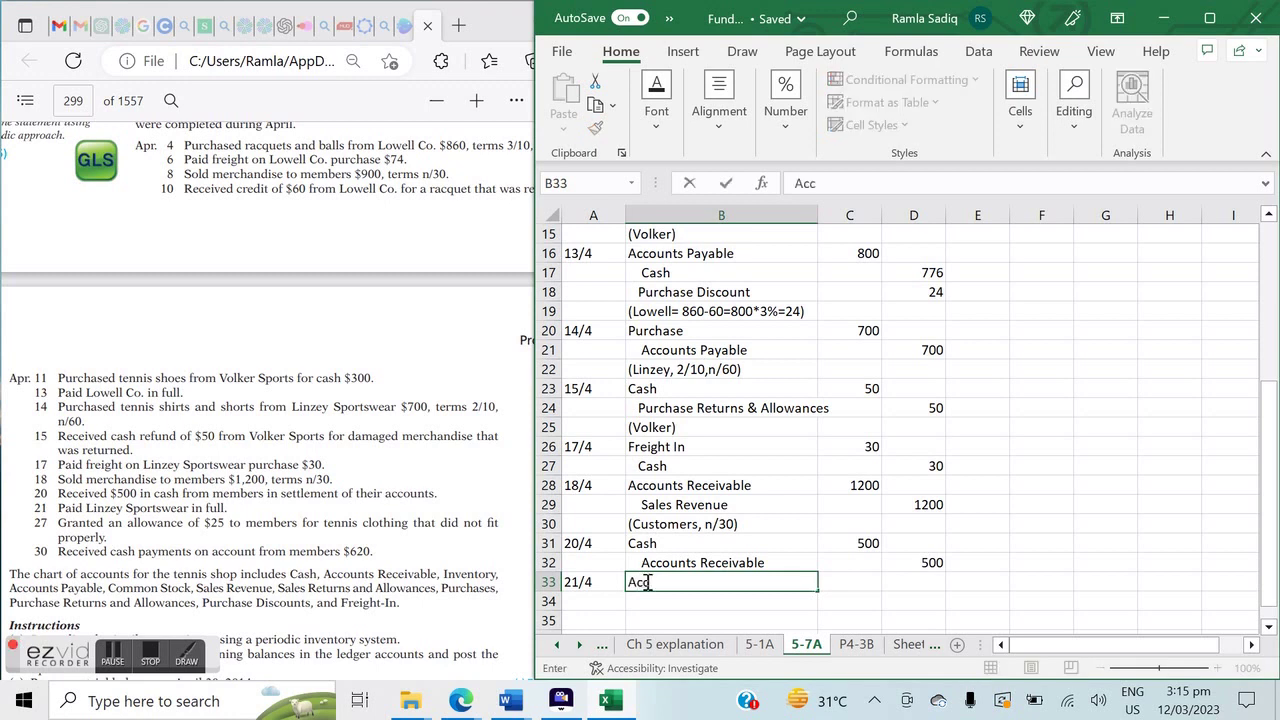
key(BackSpace)
text(ayable)
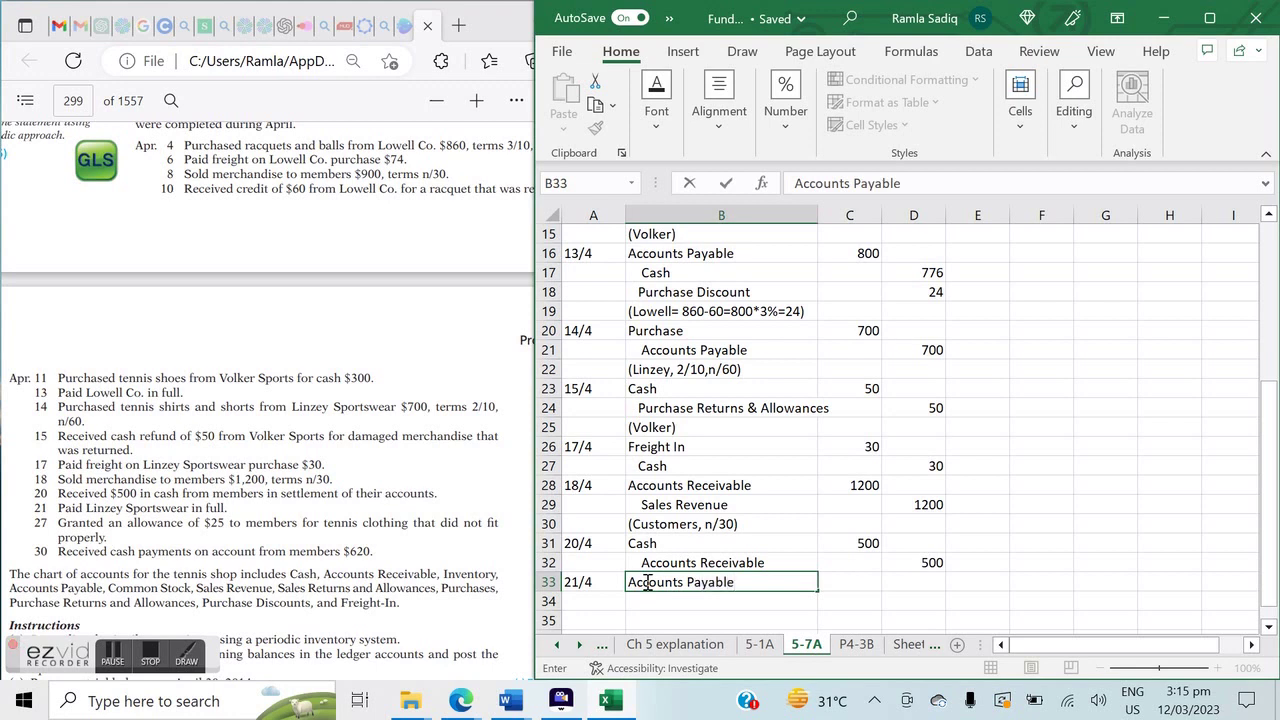
key(Return)
Add indented Cash in B34 and indented Purchase Discounts in B35 as the credited accounts of the 21/4 entry.
text(Cash)
key(Return)
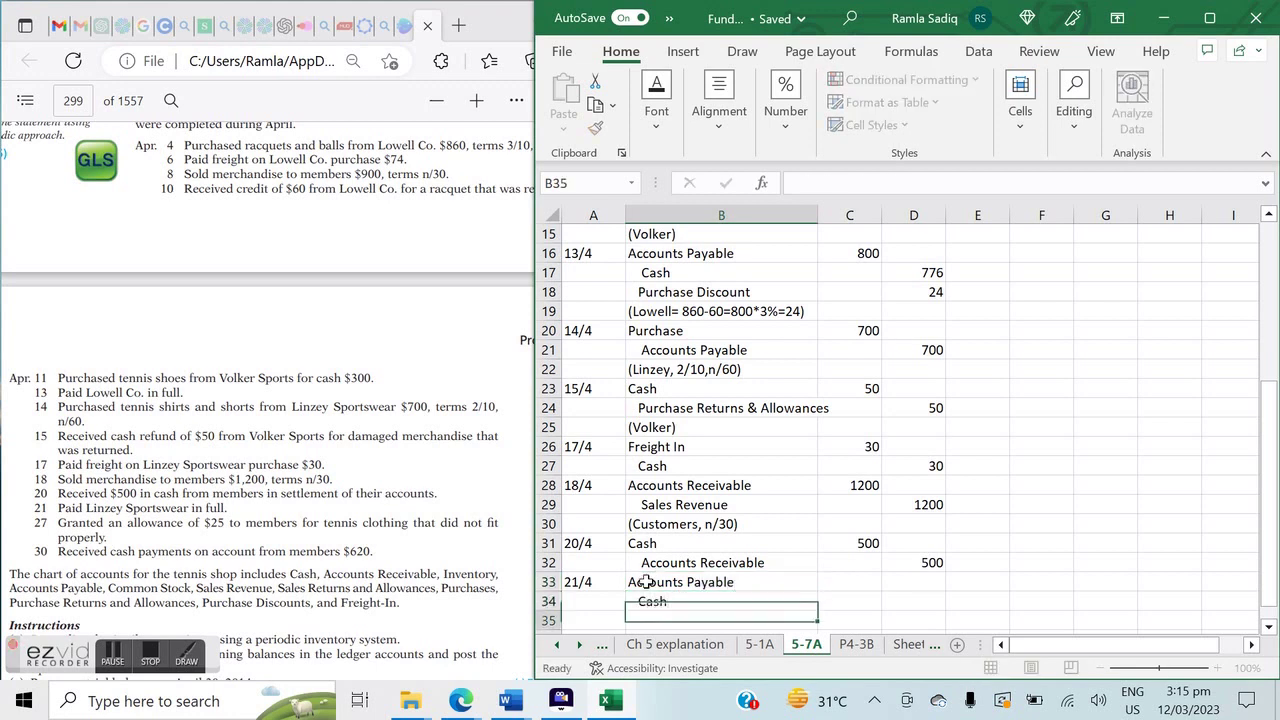
text(Purch)
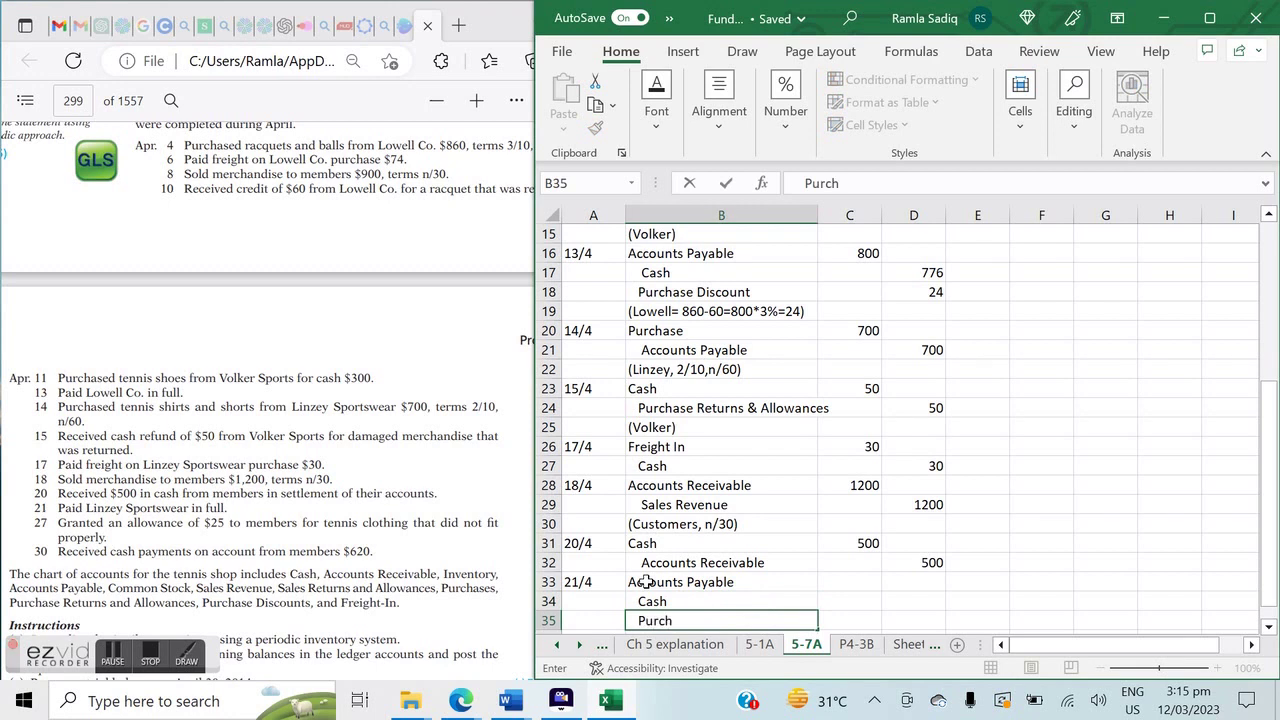
text(ase Discounts &)
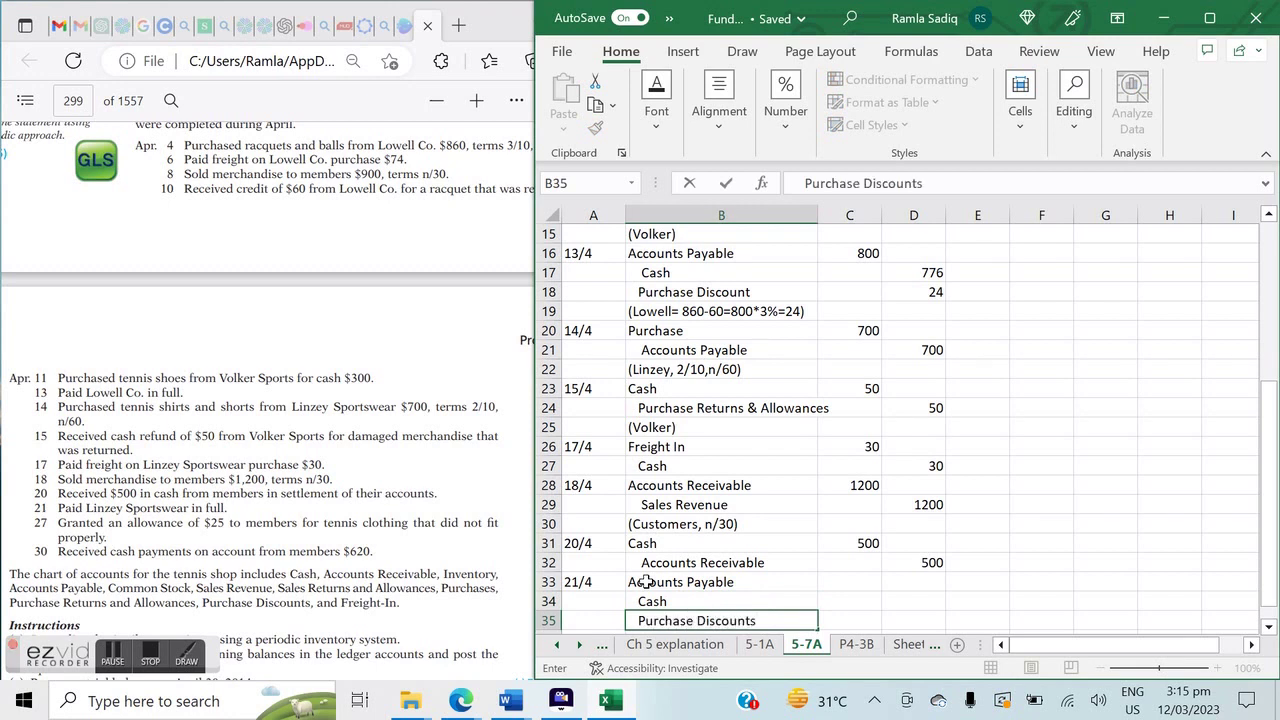
key(BackSpace)
key(BackSpace)
key(Return)
Add the explanation "(Linzey: 700*2% = 14)" under the 21/4 entry in B36.
key(Down)
key(Up)
key(Up)
key(Down)
text((Linzer)
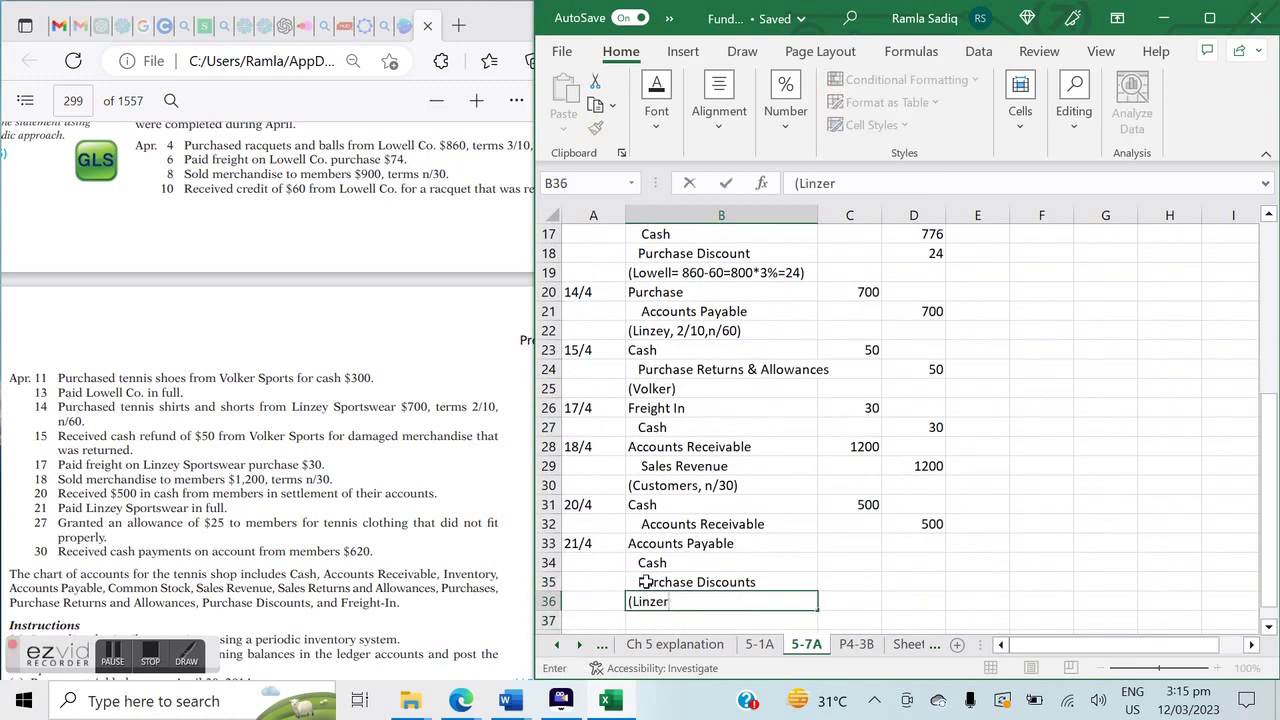
key(BackSpace)
text(y ;)
text(:)
text(700)
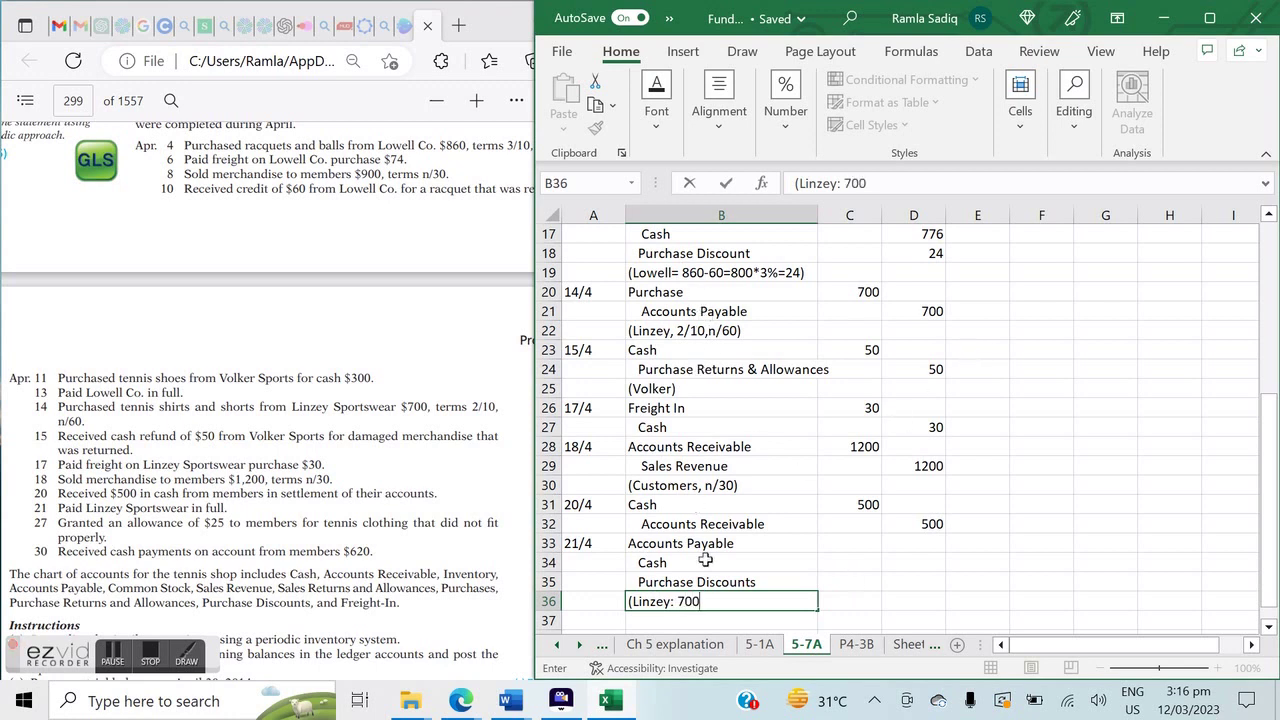
text(*2% = 14))
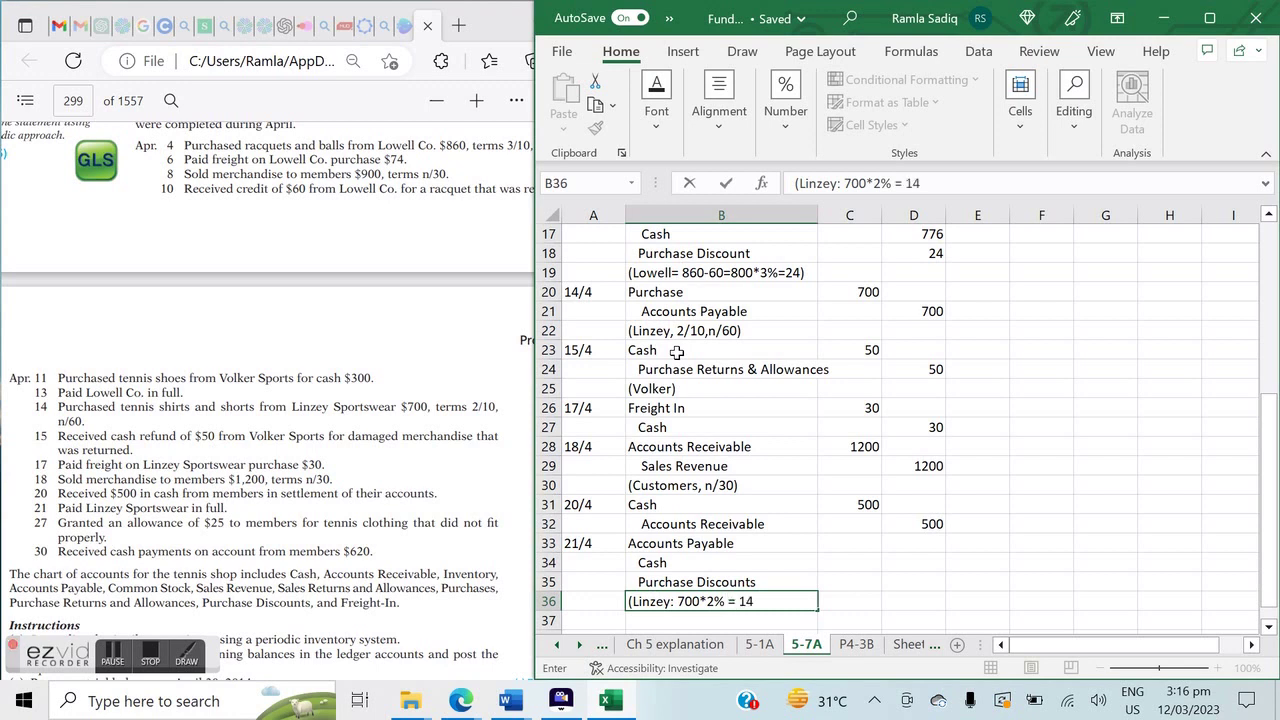
Enter the 21/4 amounts: 700 debit for Accounts Payable, 686 credit for Cash and 14 credit for Purchase Discounts.
click(870, 583)
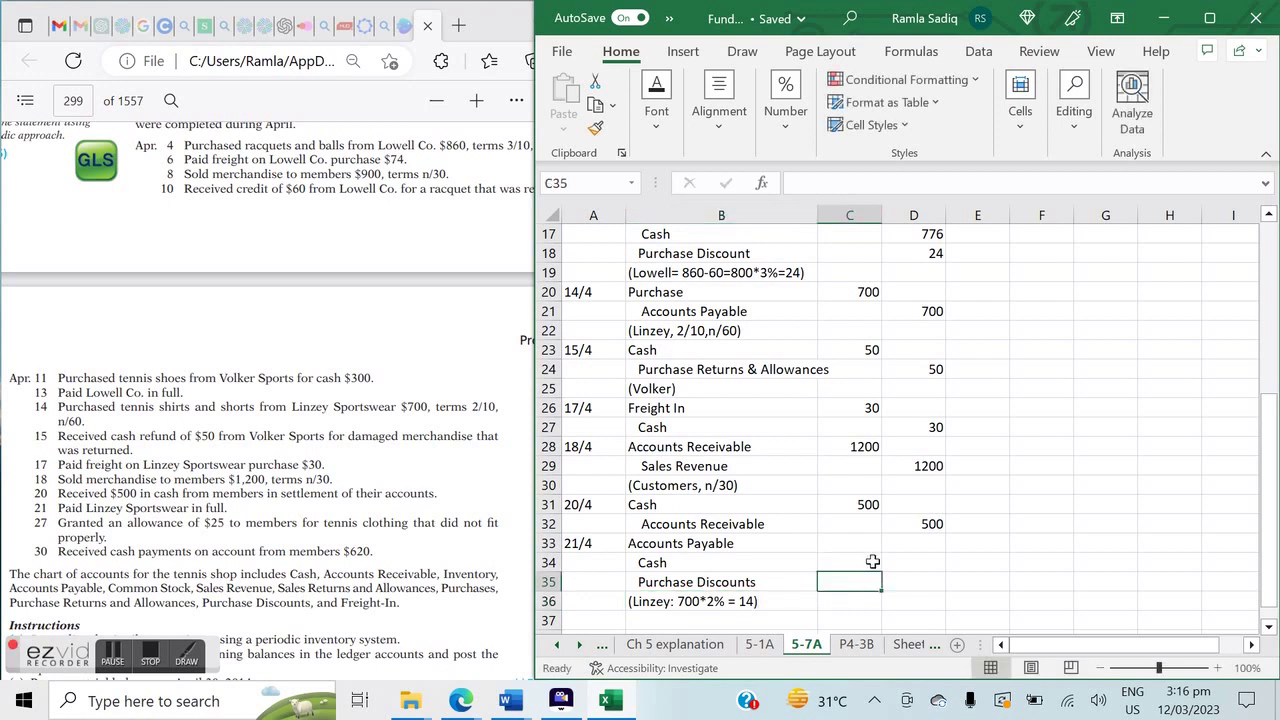
click(855, 545)
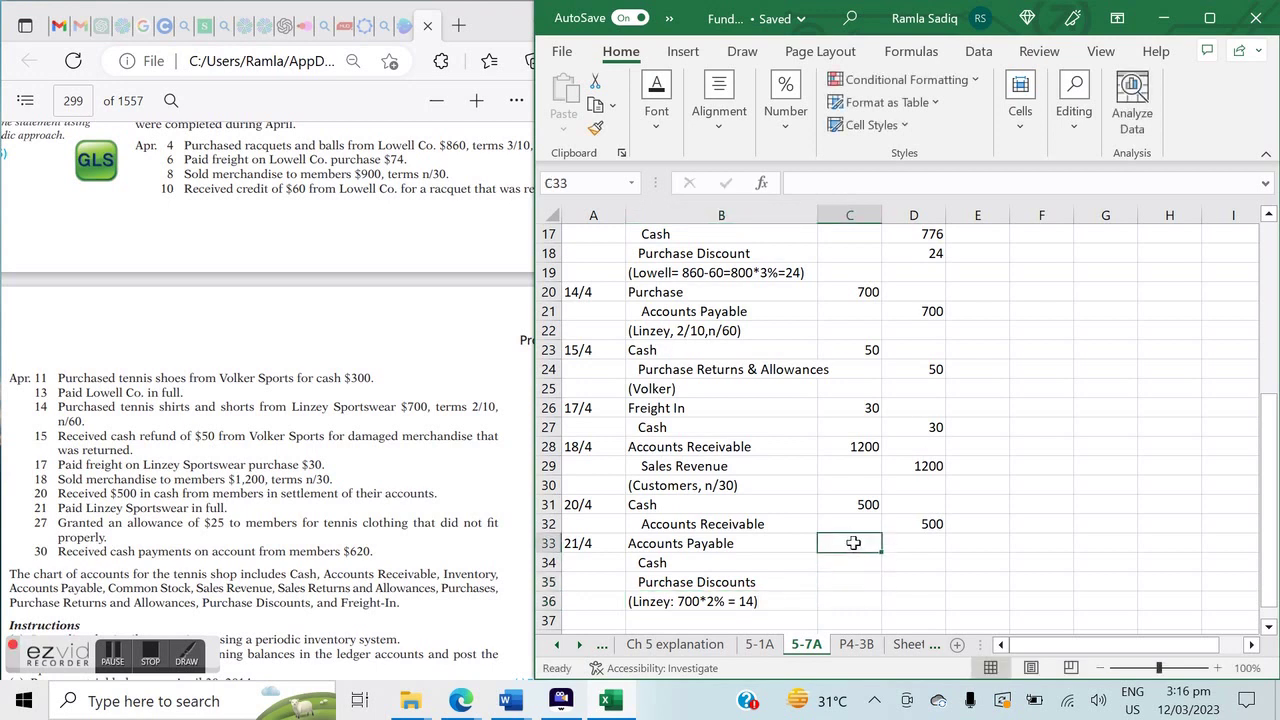
text(700)
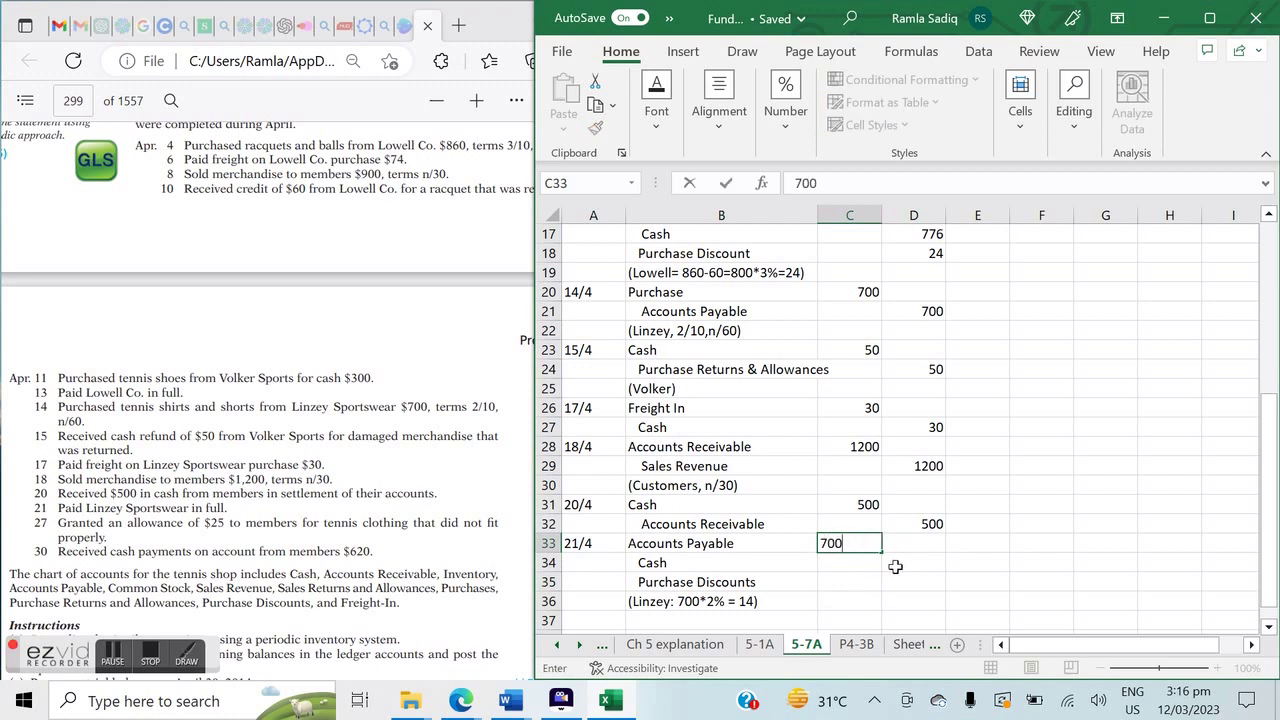
click(889, 561)
click(909, 587)
text(14)
key(Up)
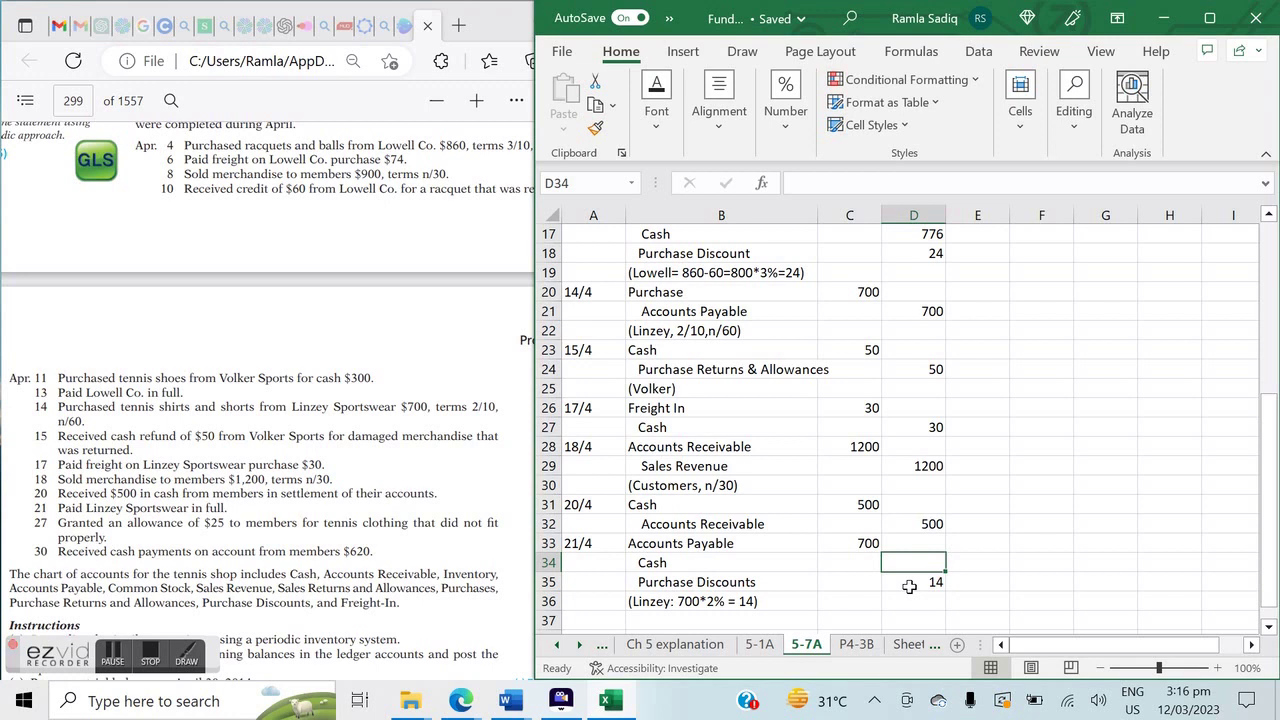
text(686)
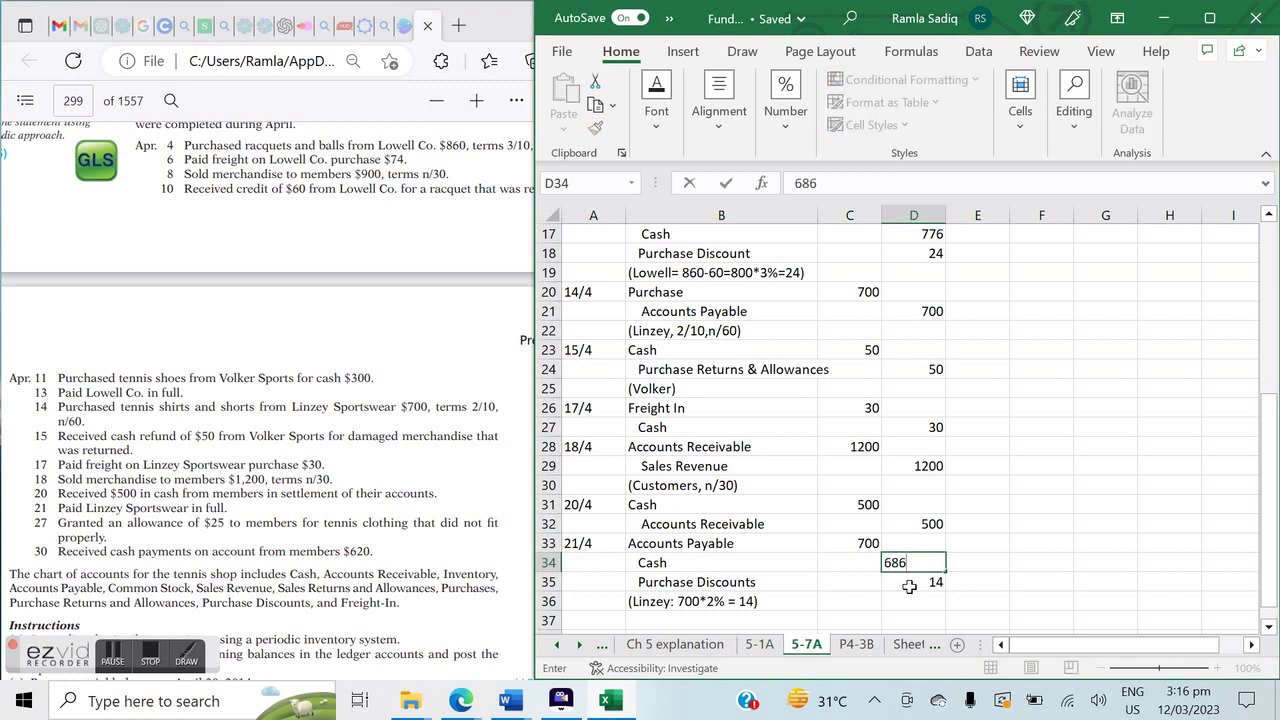
key(Return)
Date the next entry 27/4 in A37, stored as text.
key(Down)
key(Down)
key(Left)
key(Left)
key(Left)
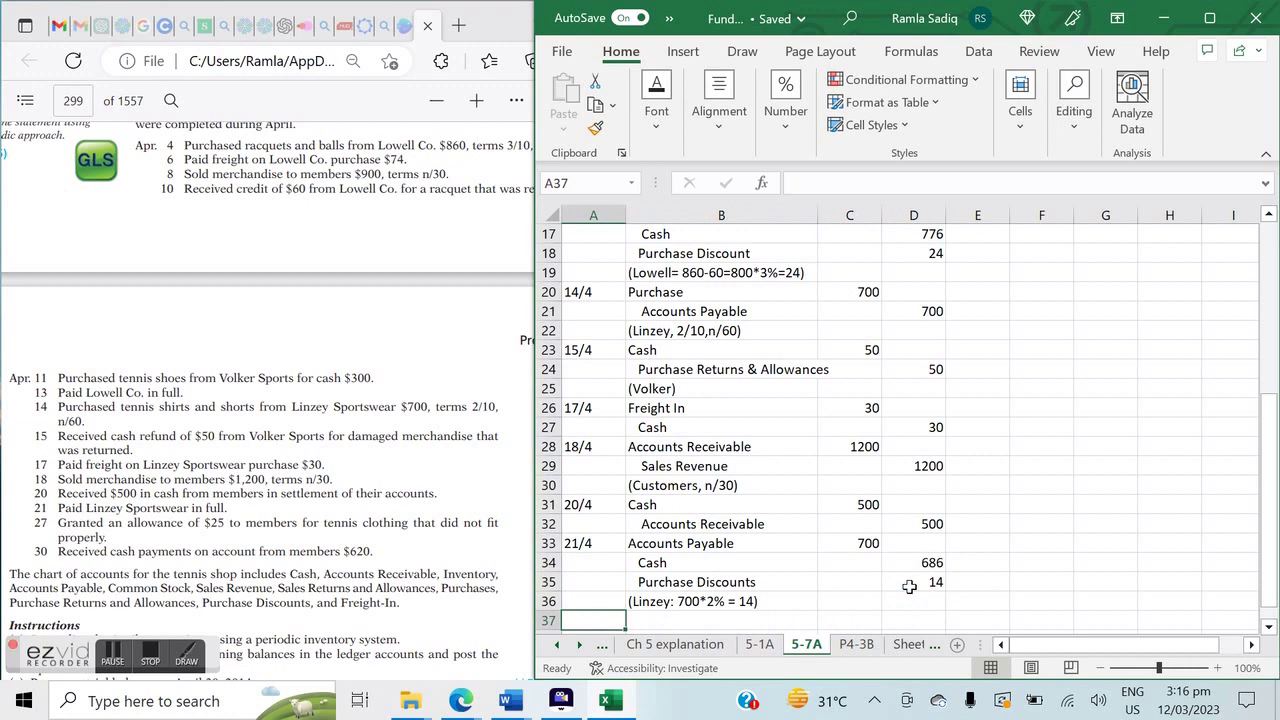
text('27/4)
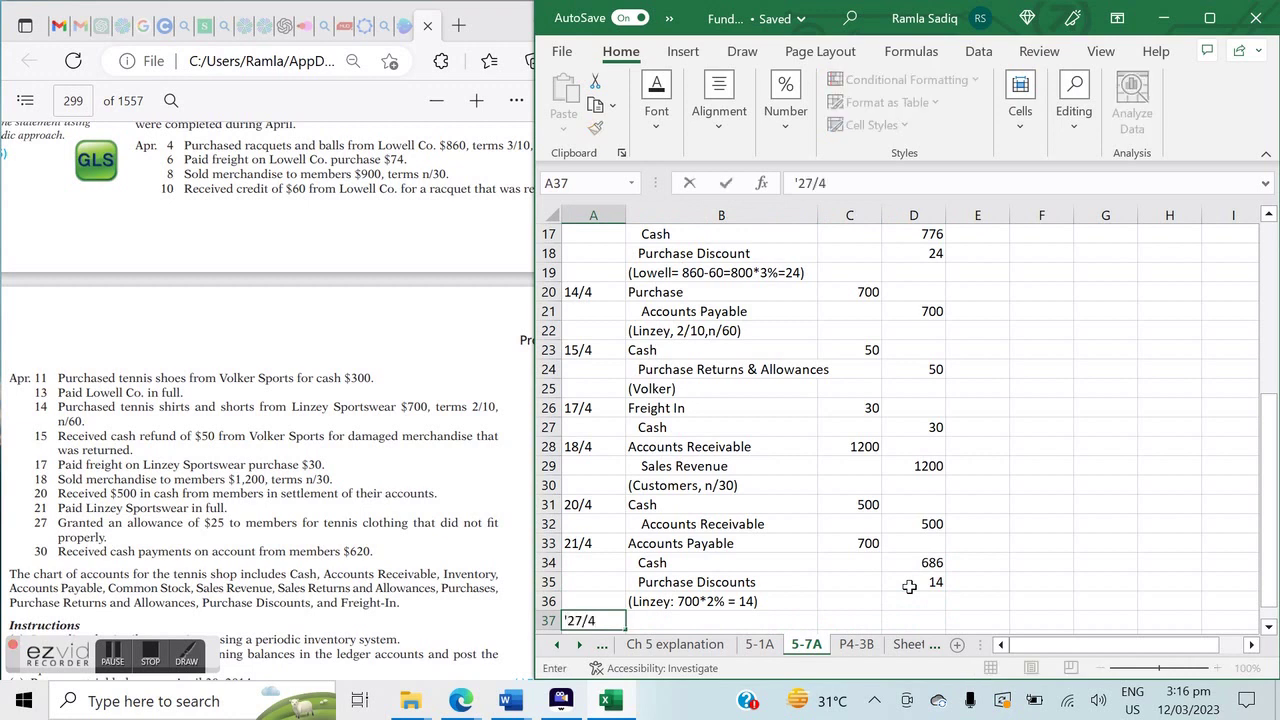
key(Tab)
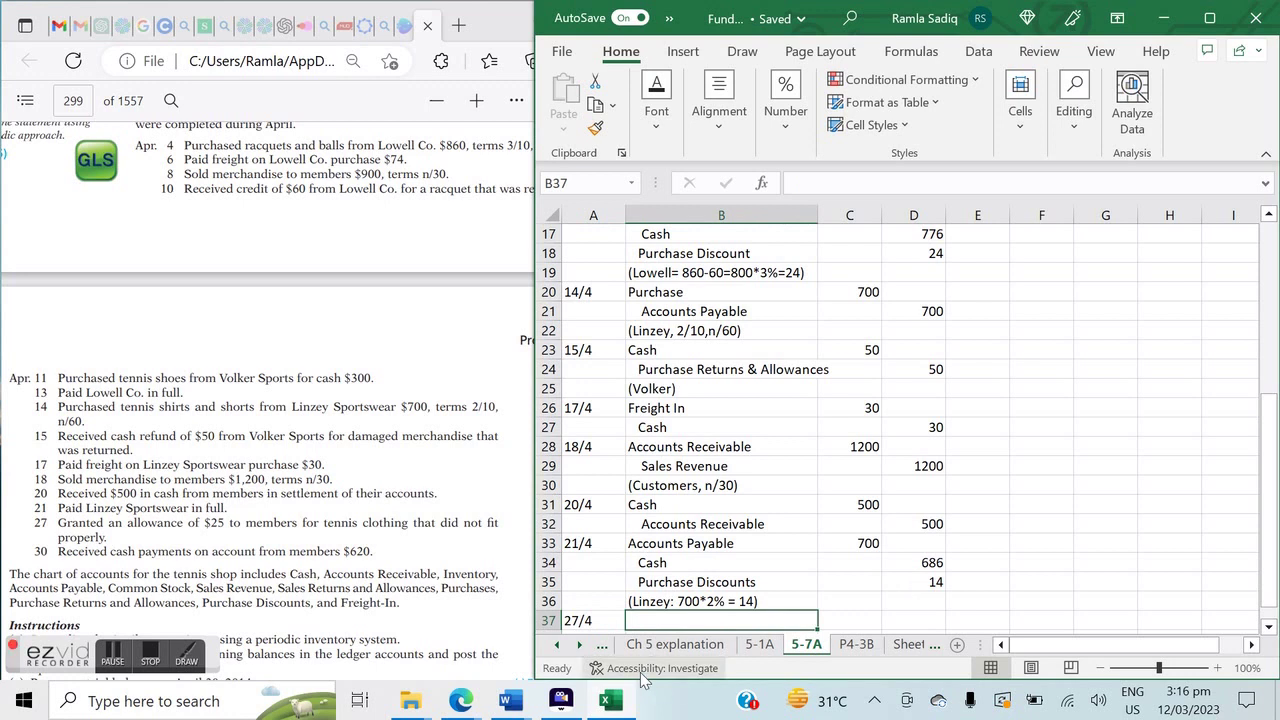
Enter Sales Returns & Allowances in B37 as the debited account and indented "Accoutns Receivable" in B38 as the credited account.
key(Down)
key(Down)
key(Down)
key(Down)
key(Up)
key(Up)
key(Up)
key(Up)
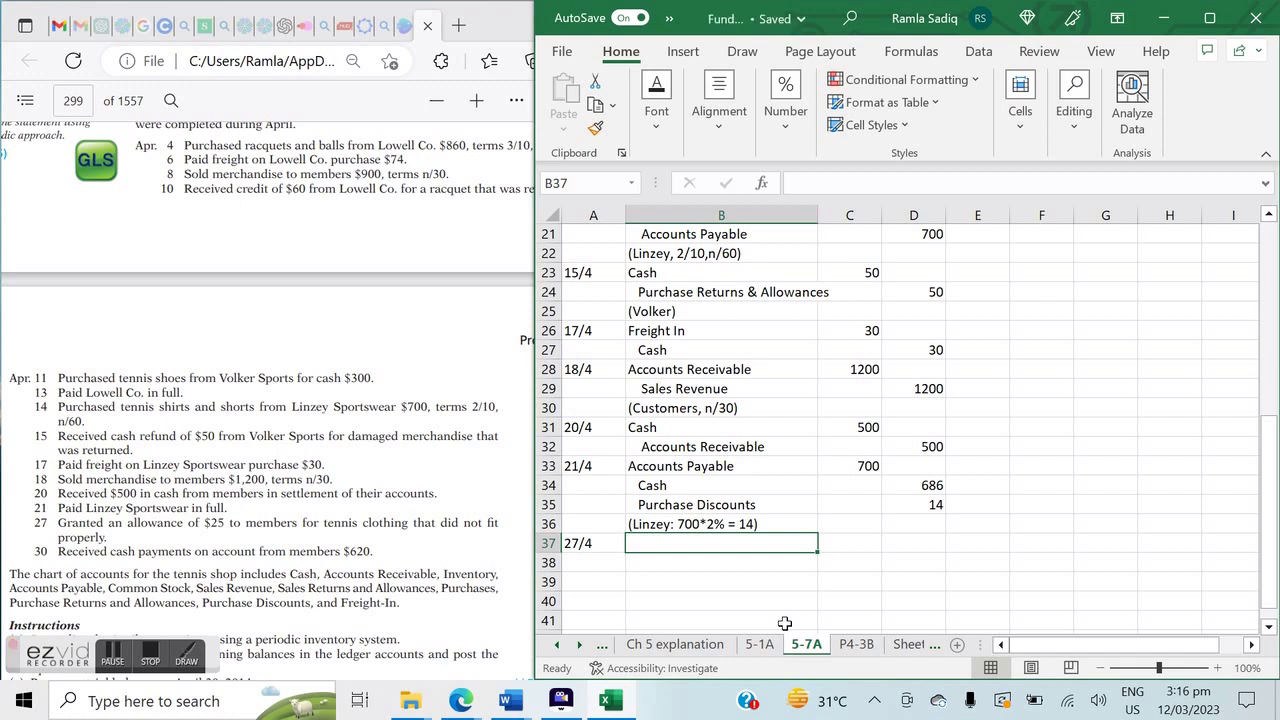
text(Sale)
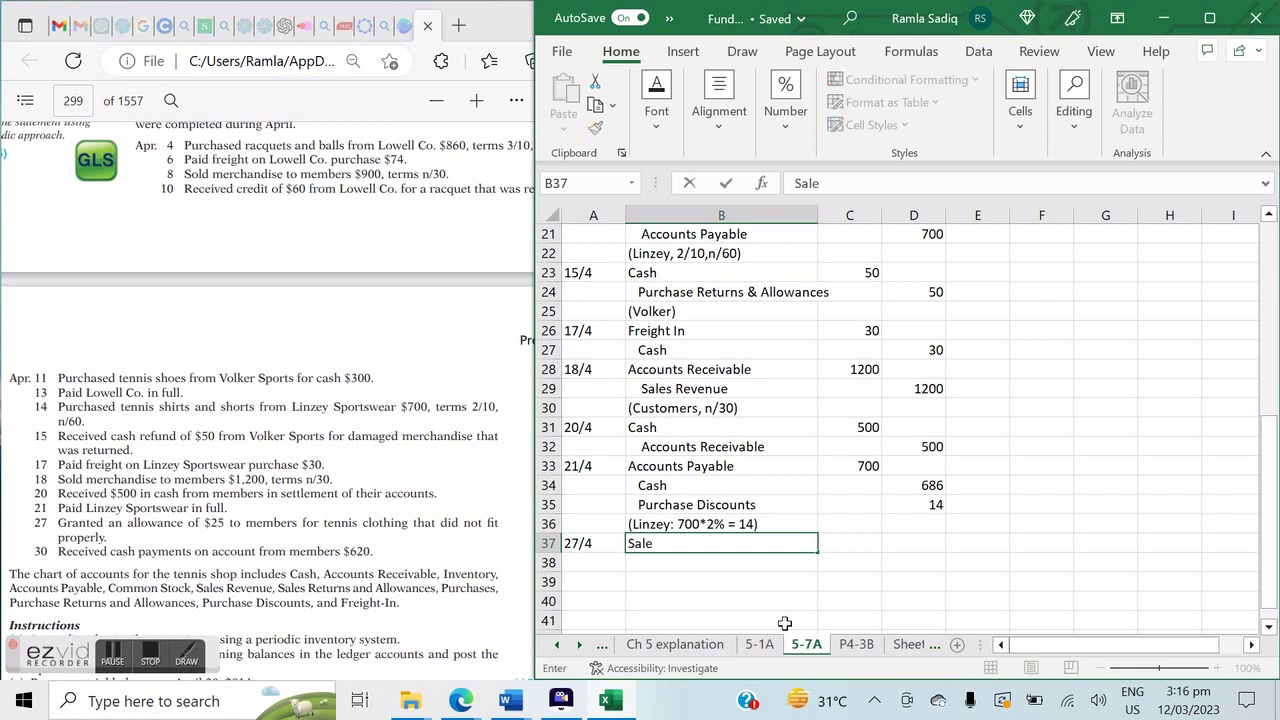
text(s Returns & Allowances)
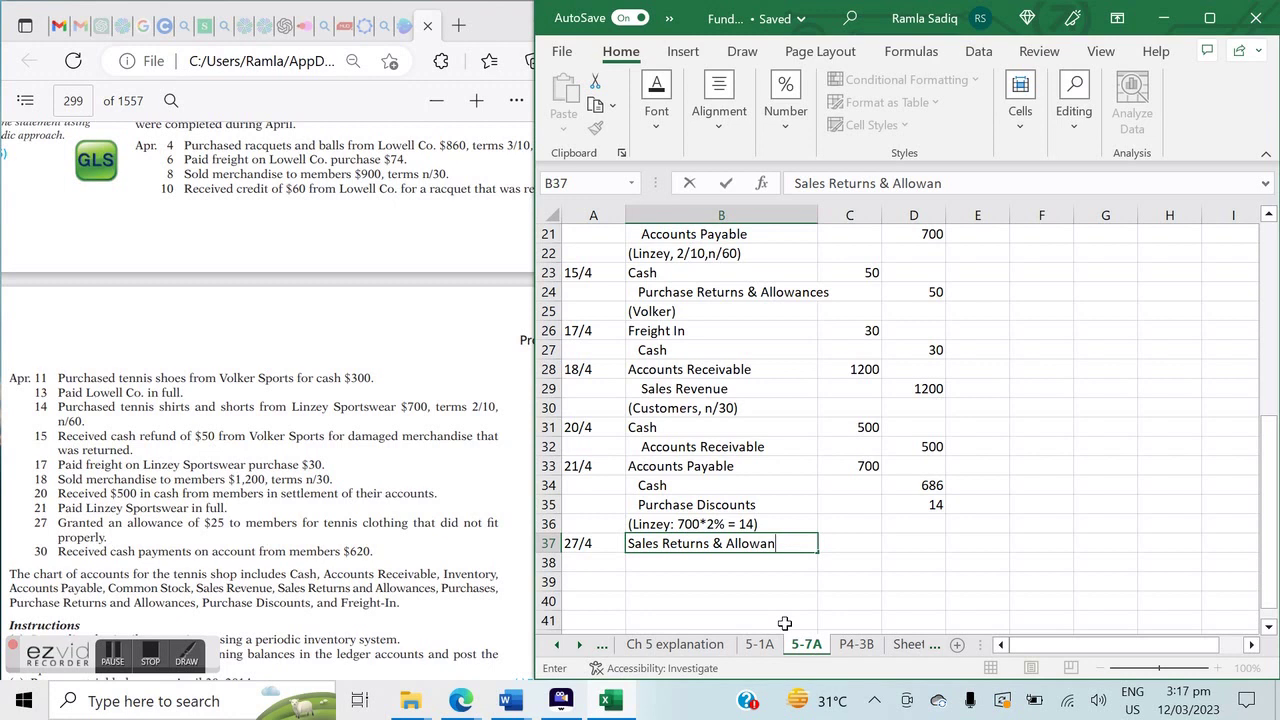
key(Return)
text(A)
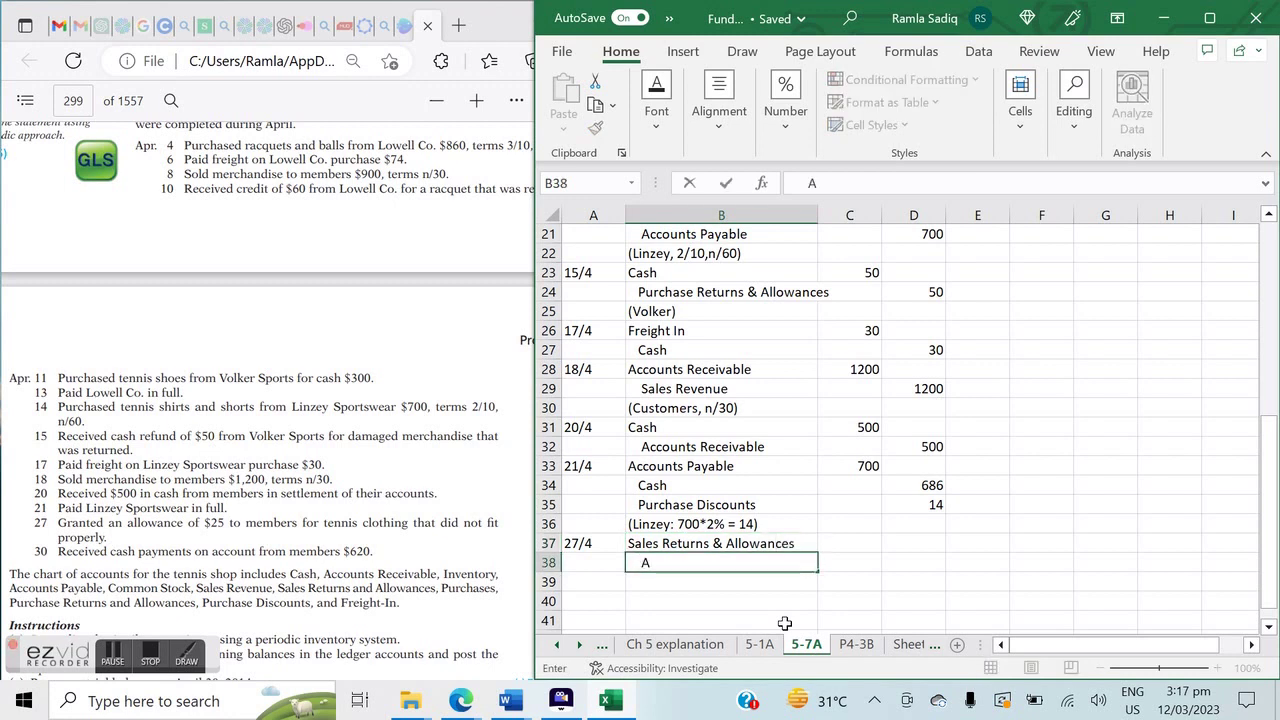
text(ccoutns Receivable)
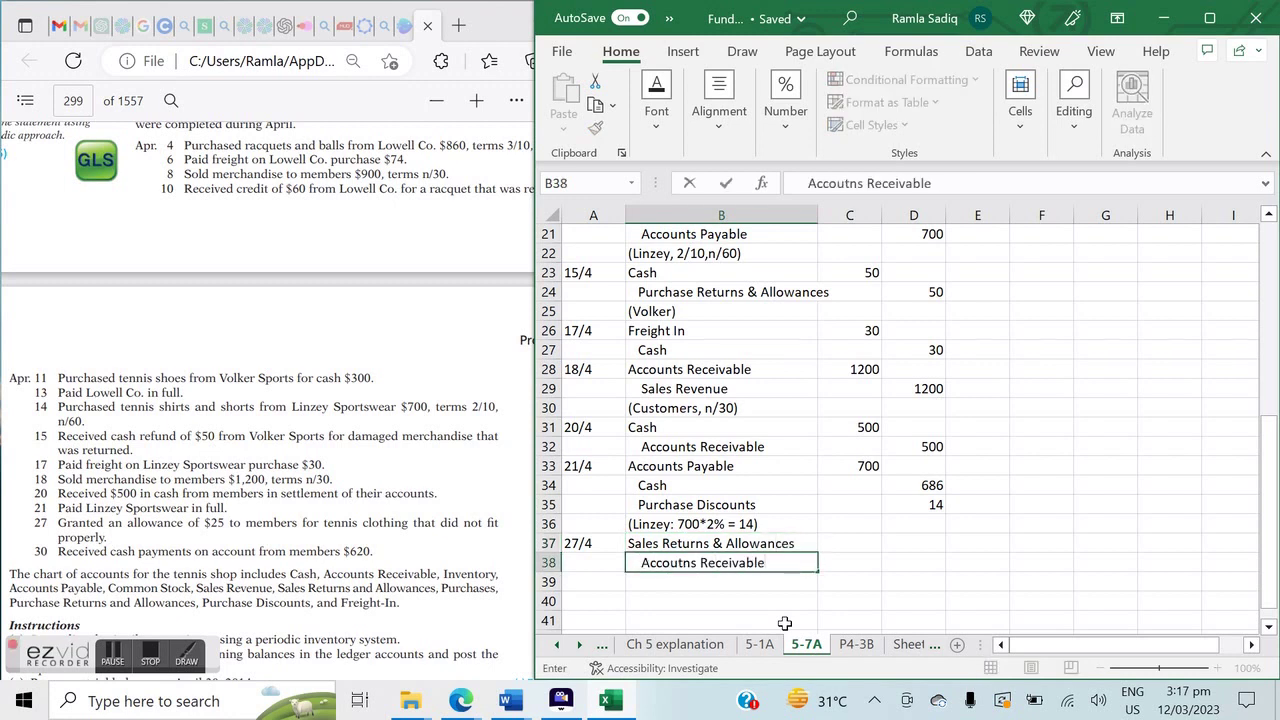
Enter 25 as both the debit in C37 and the credit in D38 for the 27/4 entry.
key(Up)
key(Right)
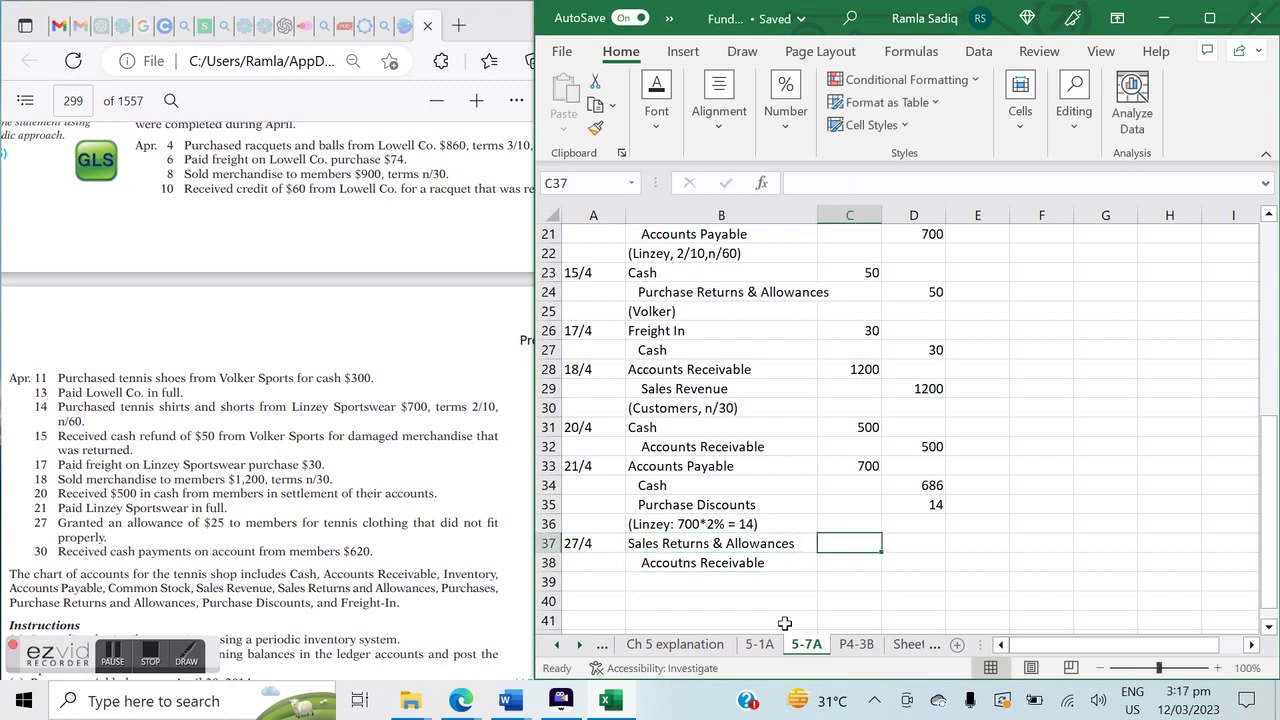
text(25)
key(Down)
key(Right)
text(25)
key(Down)
Date the last entry 30/4 in A39, stored as text.
key(Left)
key(Left)
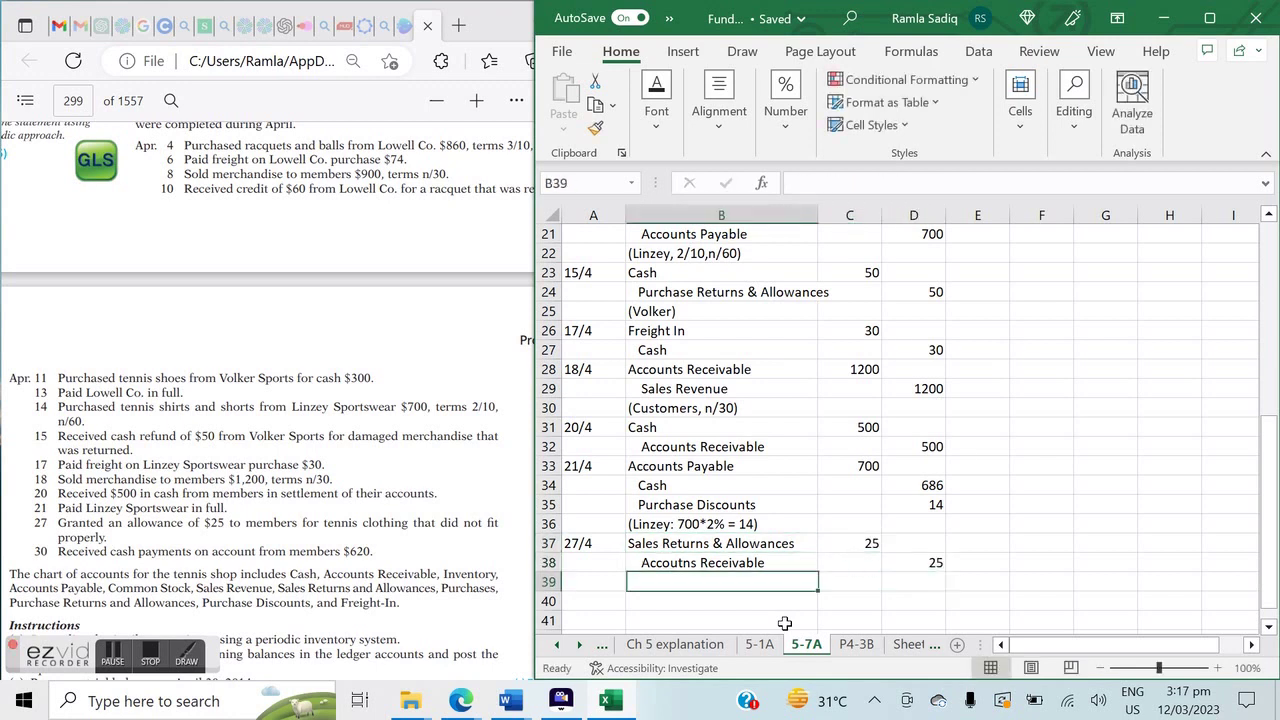
key(Left)
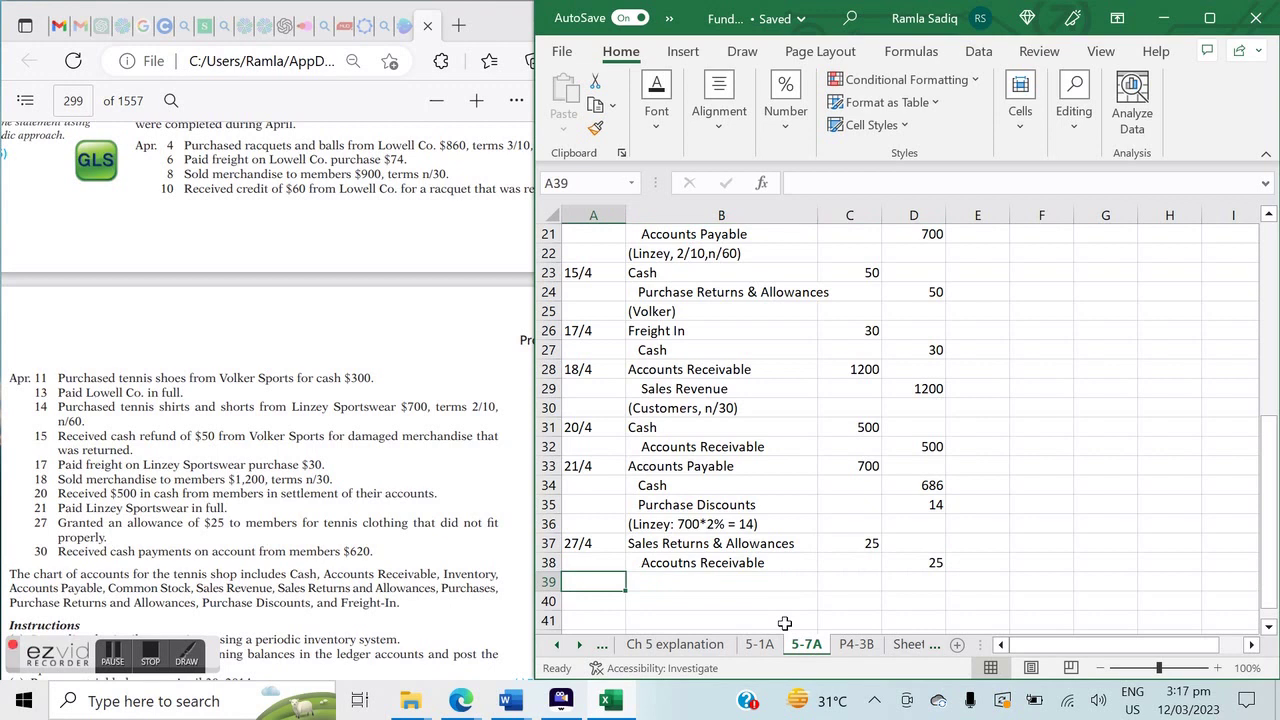
text(30)
key(BackSpace)
key(BackSpace)
text('30/4)
key(Tab)
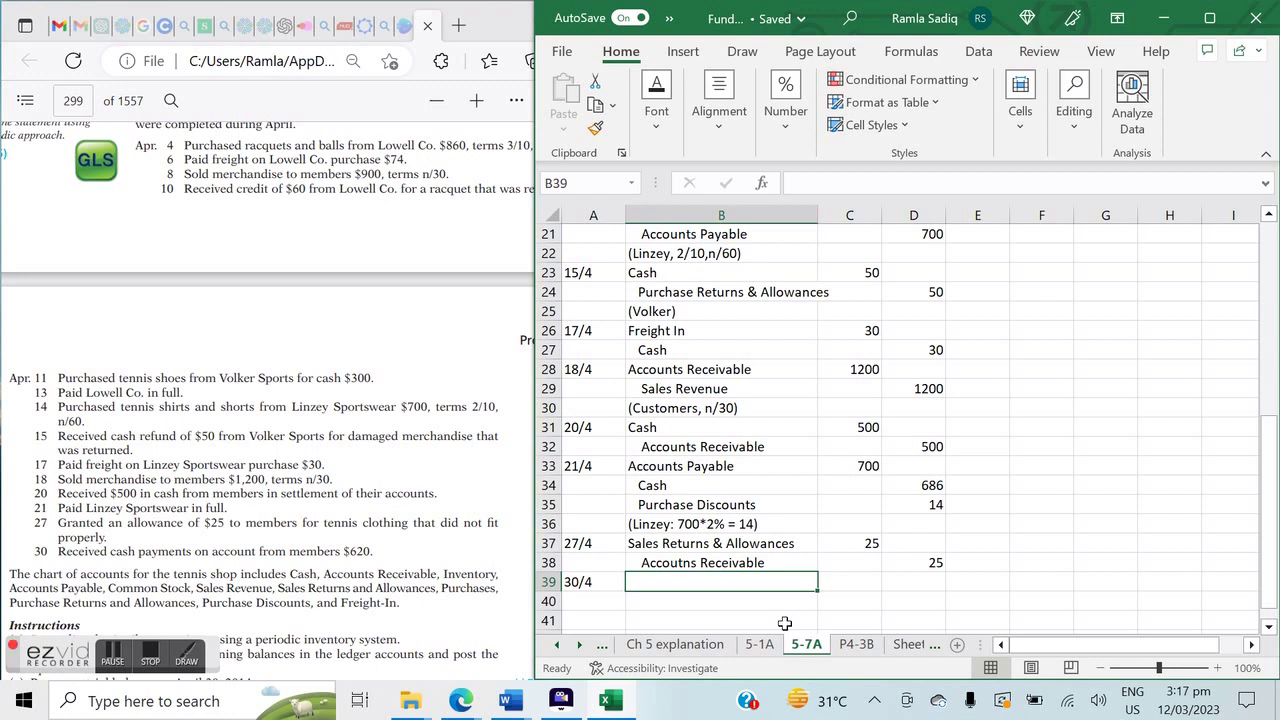
For the 30/4 entry, enter Cash in B39 as the debited account and indented Accounts Receivable in B40 as the credited account.
text(Cash)
key(Return)
text(A)
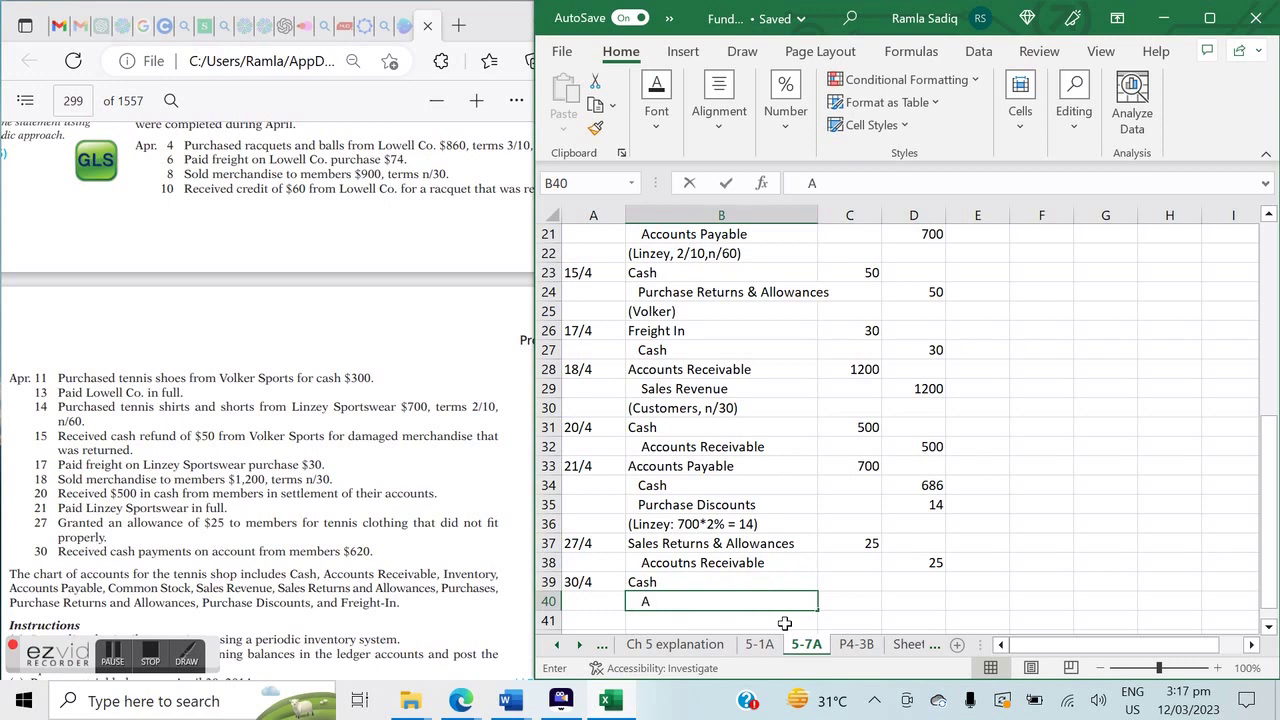
text(ccounts P)
key(BackSpace)
text(Receivabe)
key(BackSpace)
key(BackSpace)
key(BackSpace)
key(BackSpace)
key(BackSpace)
key(BackSpace)
key(BackSpace)
key(BackSpace)
key(BackSpace)
key(BackSpace)
text(Receivable)
Enter 620 as the Cash debit in C39 and as the Accounts Receivable credit in D40.
key(Tab)
key(Up)
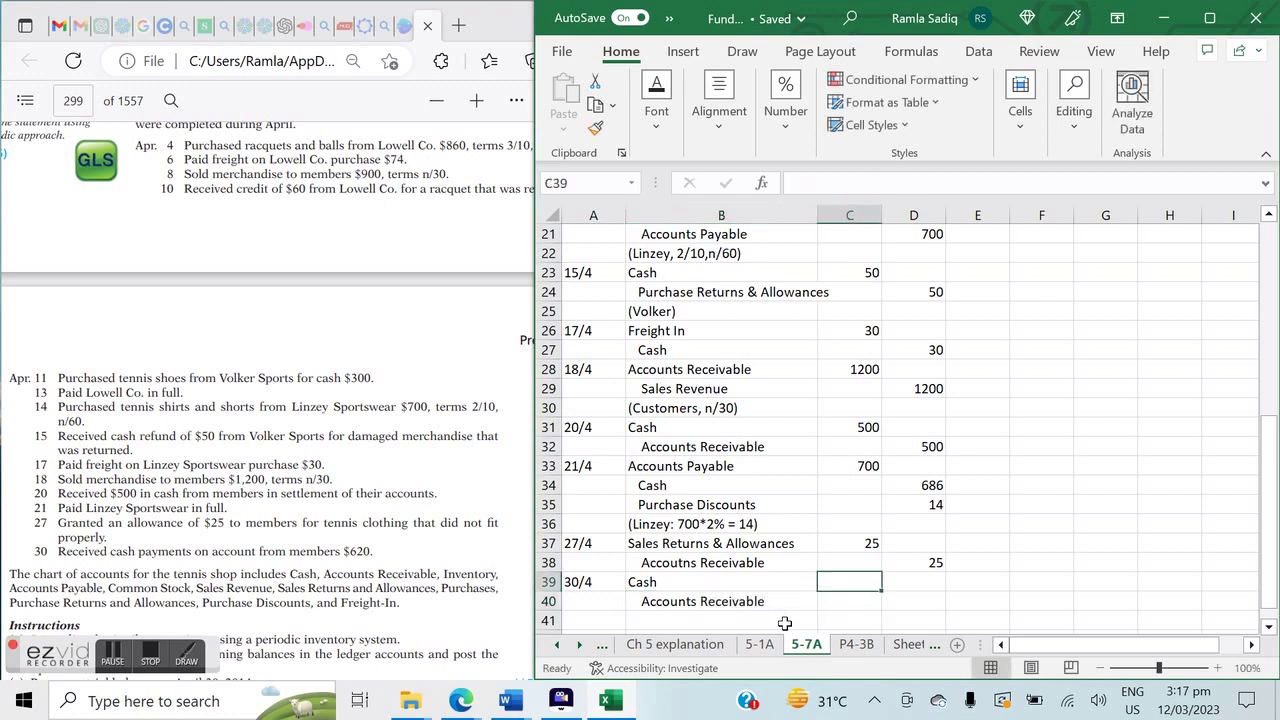
text(602)
key(BackSpace)
key(BackSpace)
text(20)
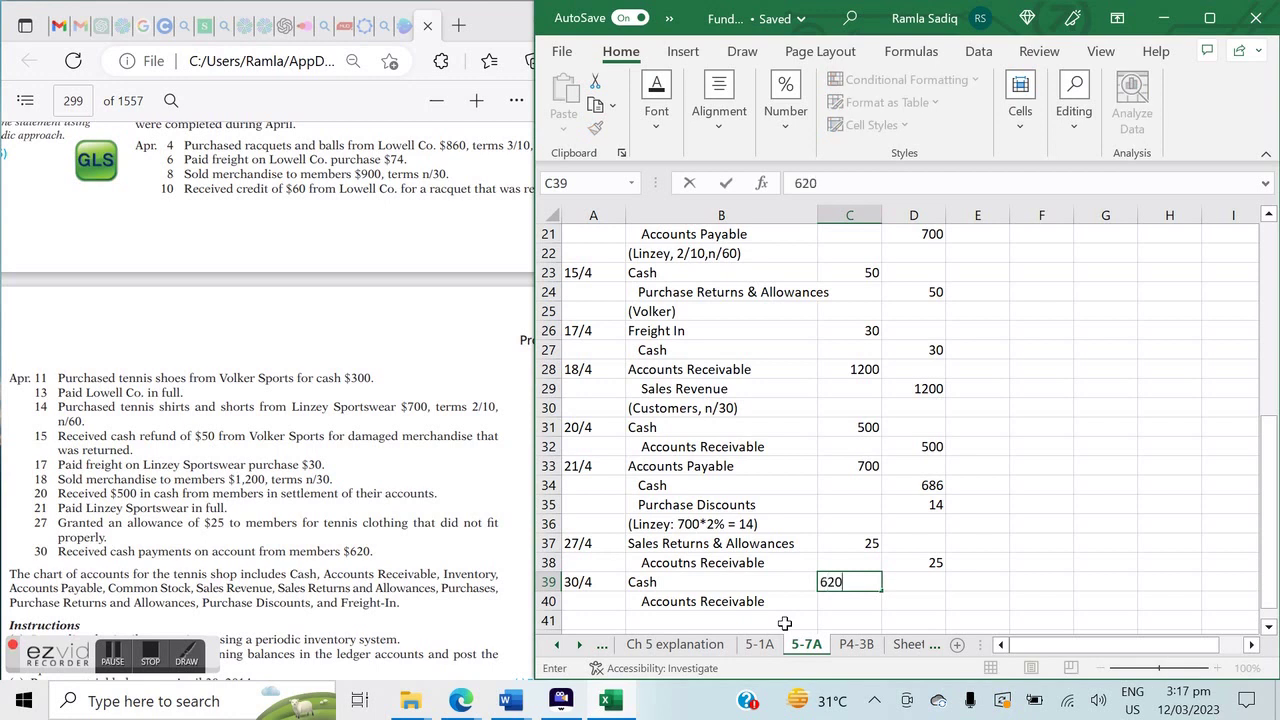
key(Return)
key(Tab)
text(620)
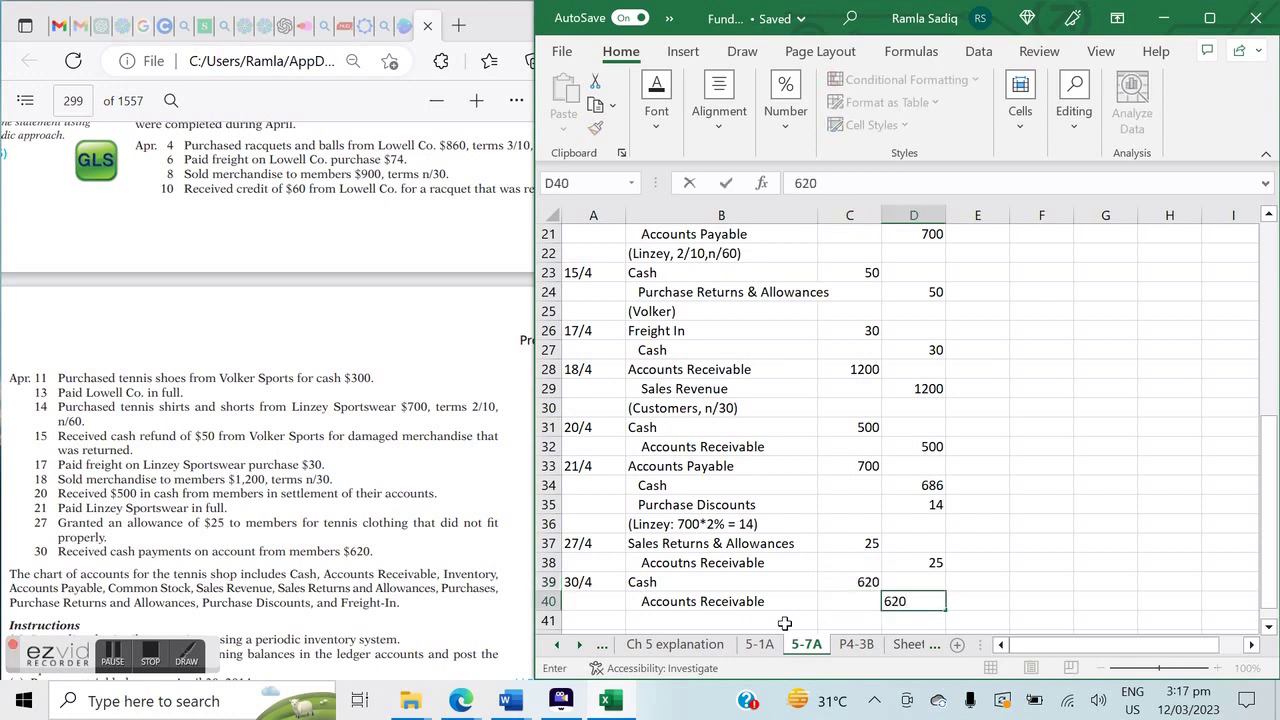
key(Return)
scroll(758, 613, up, 4)
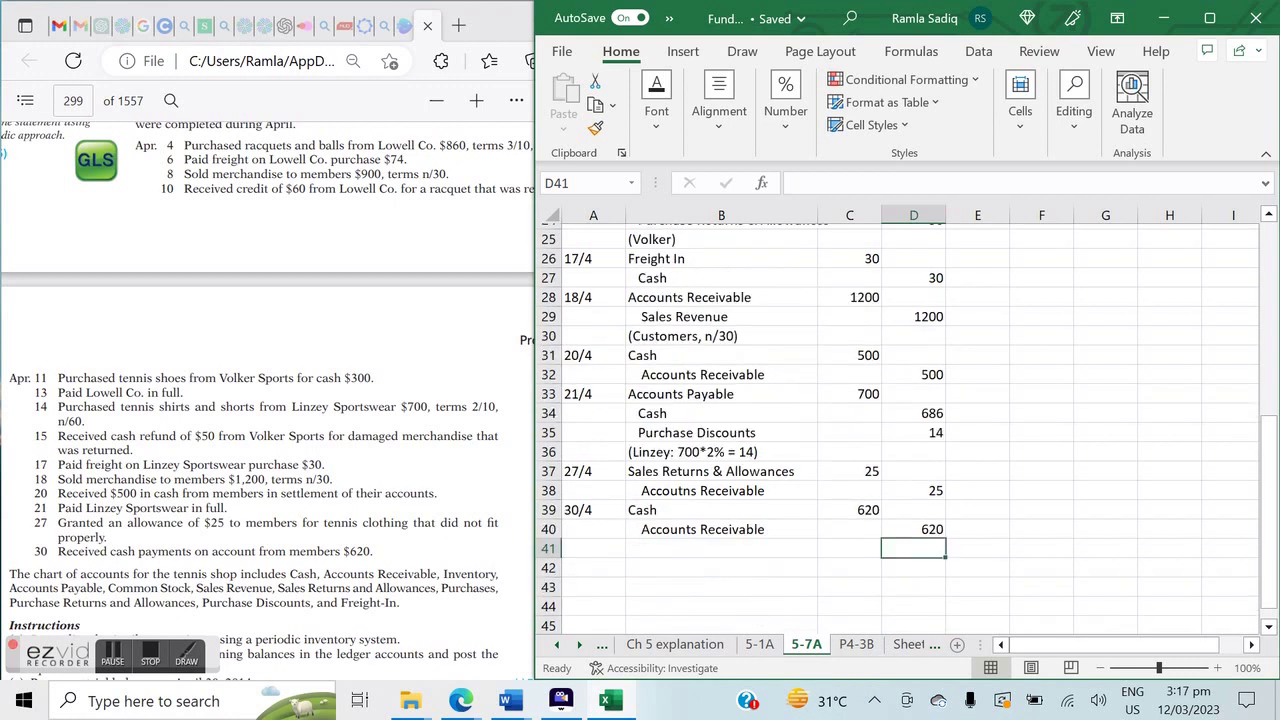
scroll(900, 420, up, 3)
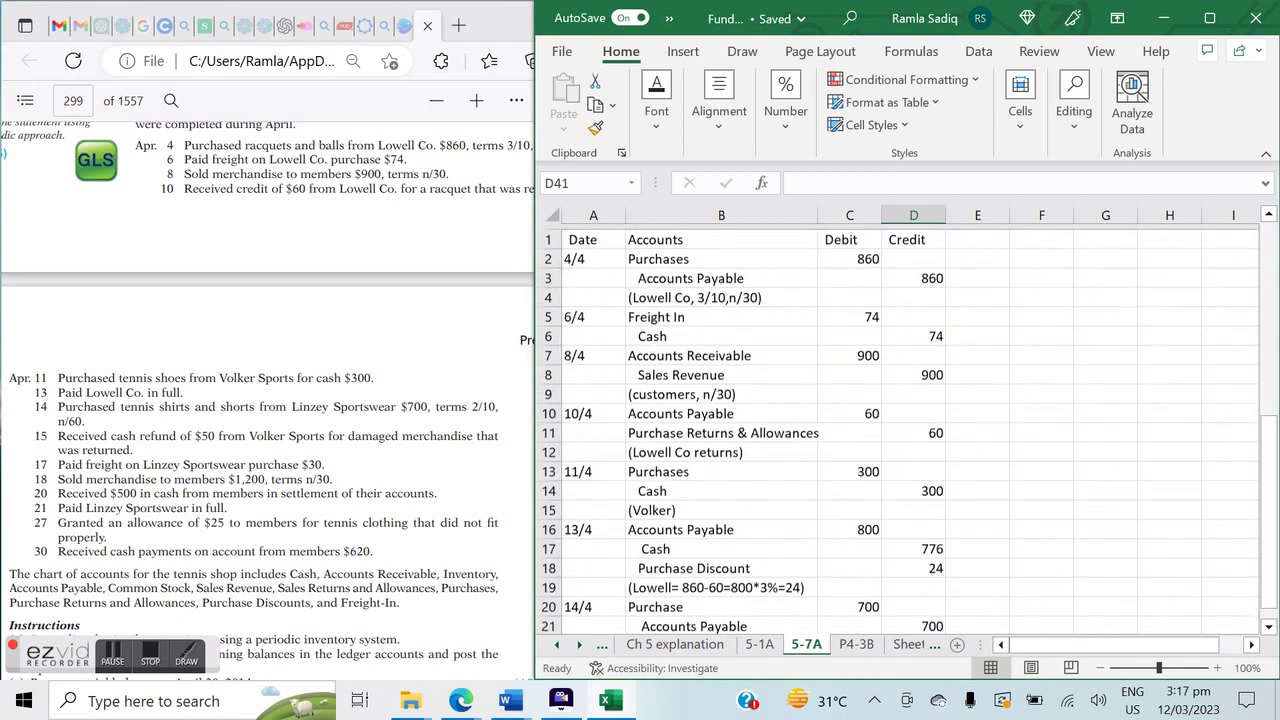
scroll(900, 420, down, 7)
scroll(900, 420, up, 1)
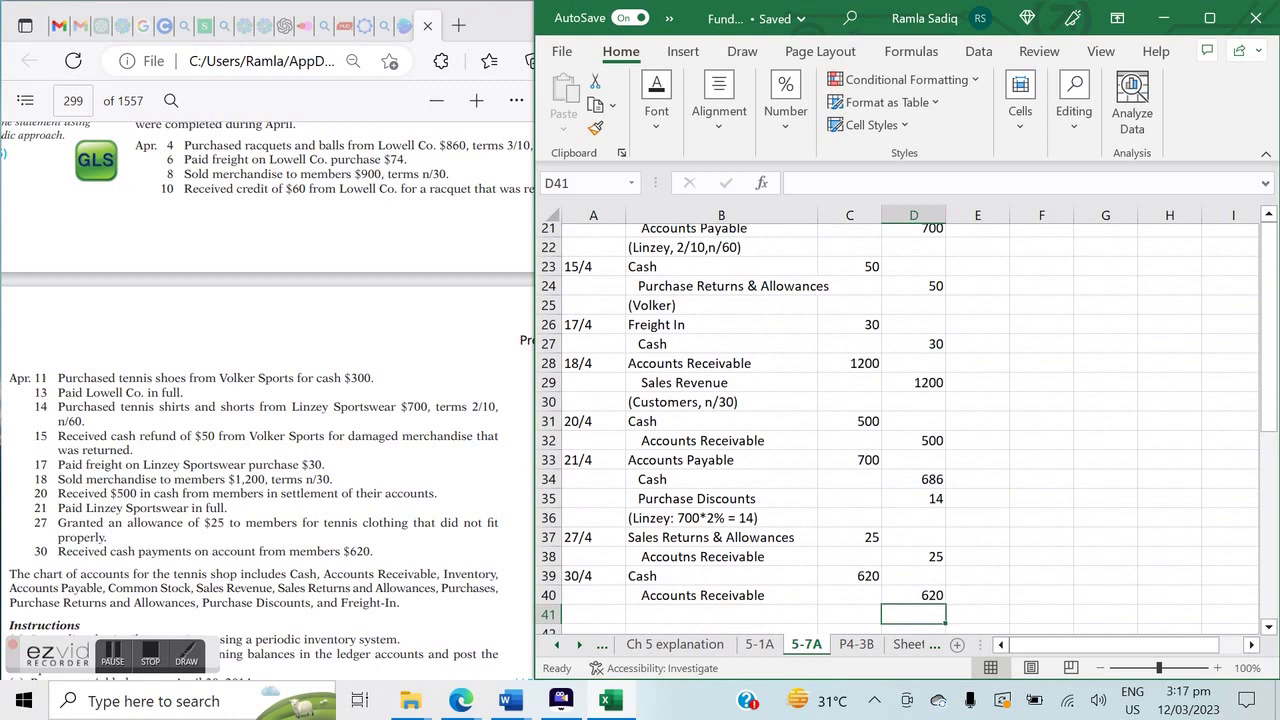